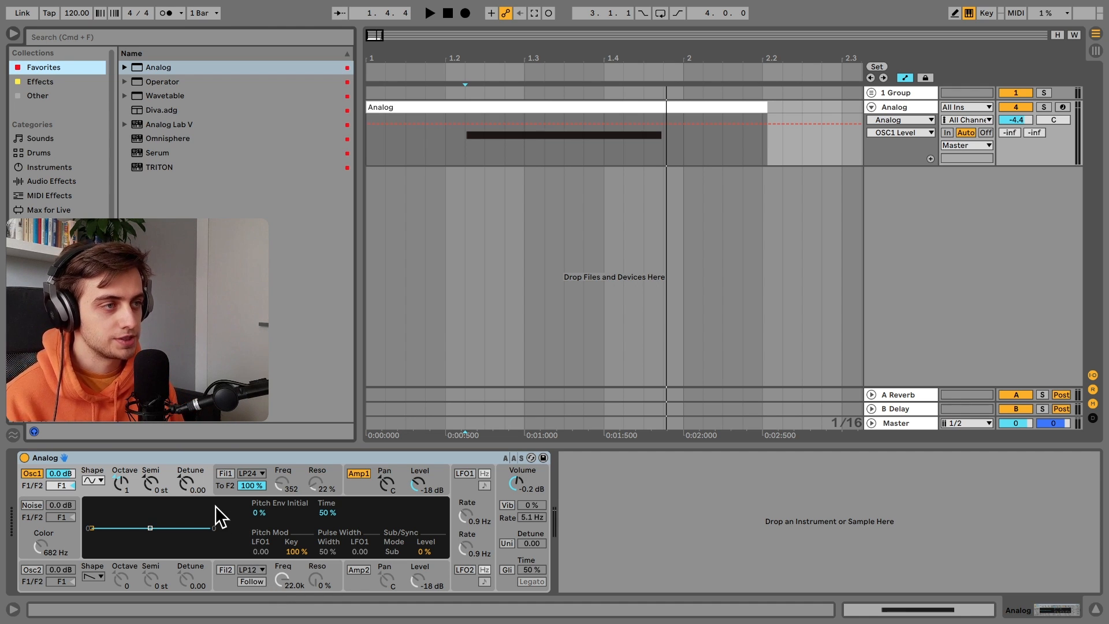
- Examine Analog's filter, amplifier, LFO and oscillator 1 sections and their envelope displays
click(221, 487)
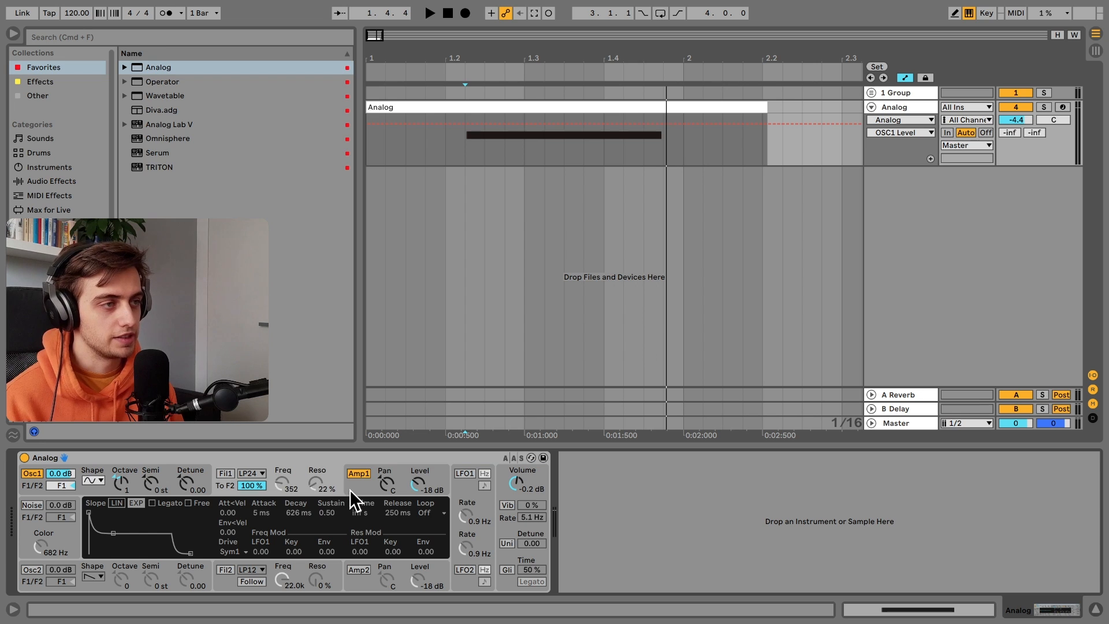
click(349, 489)
click(464, 489)
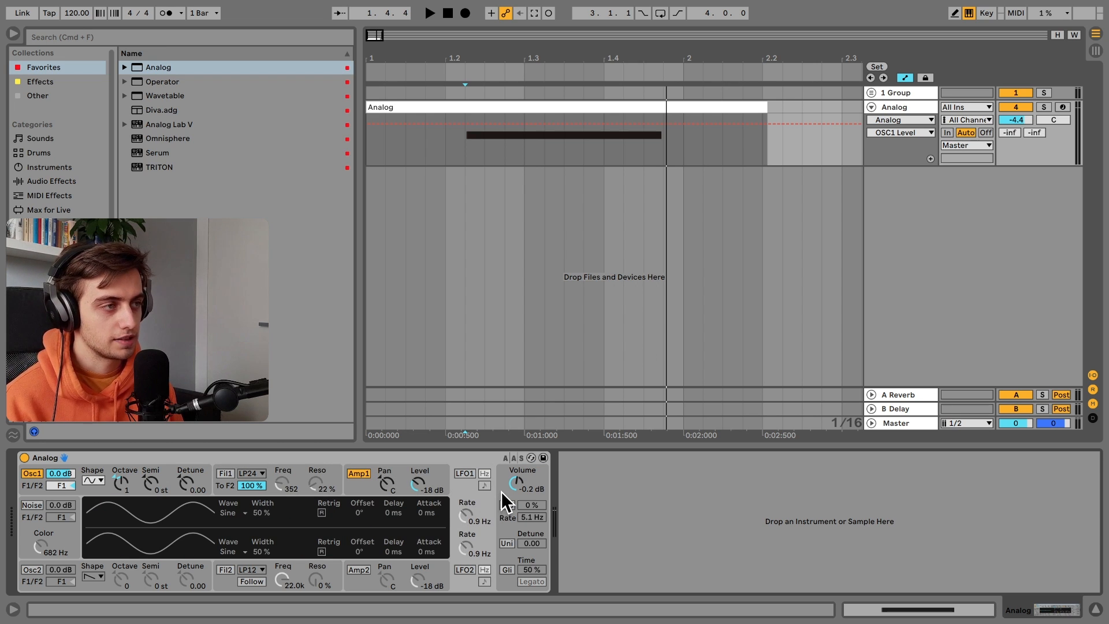
click(417, 484)
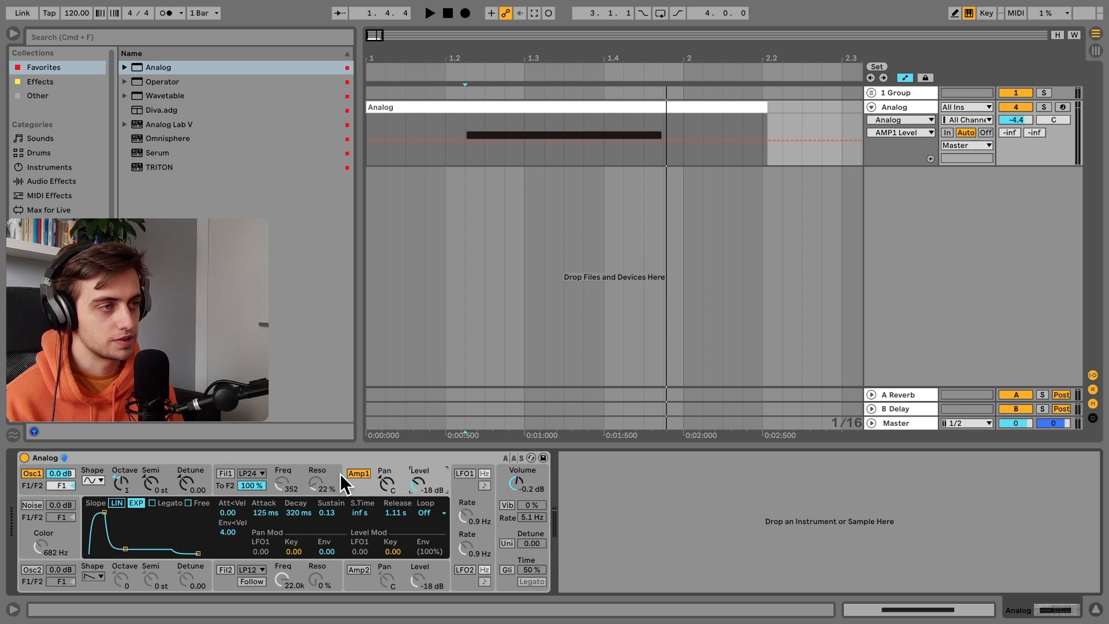
click(217, 487)
click(208, 473)
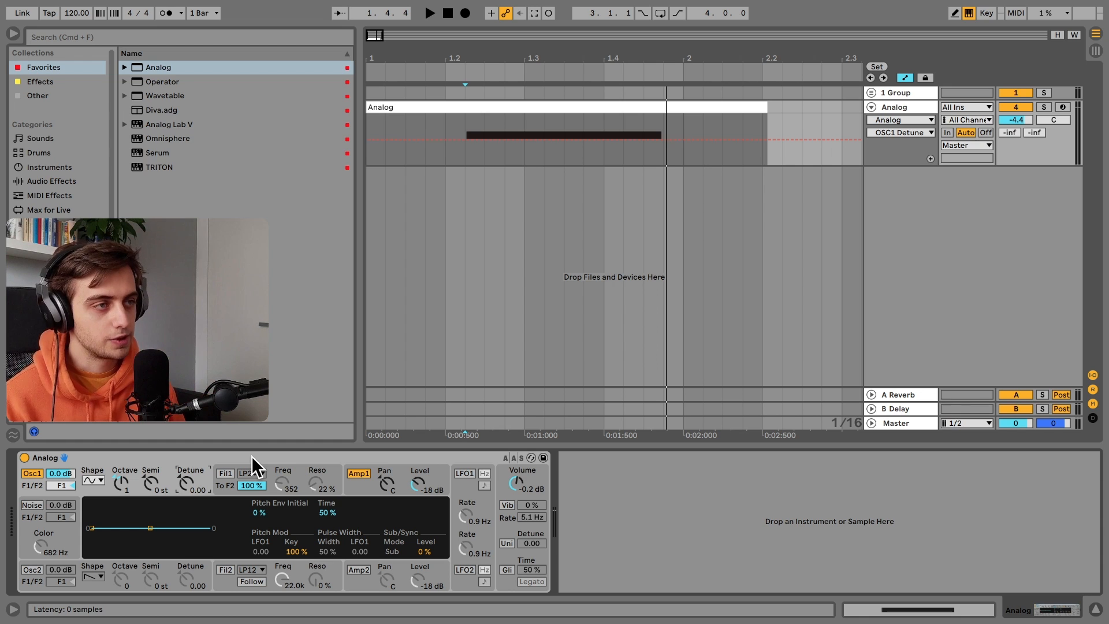
click(334, 472)
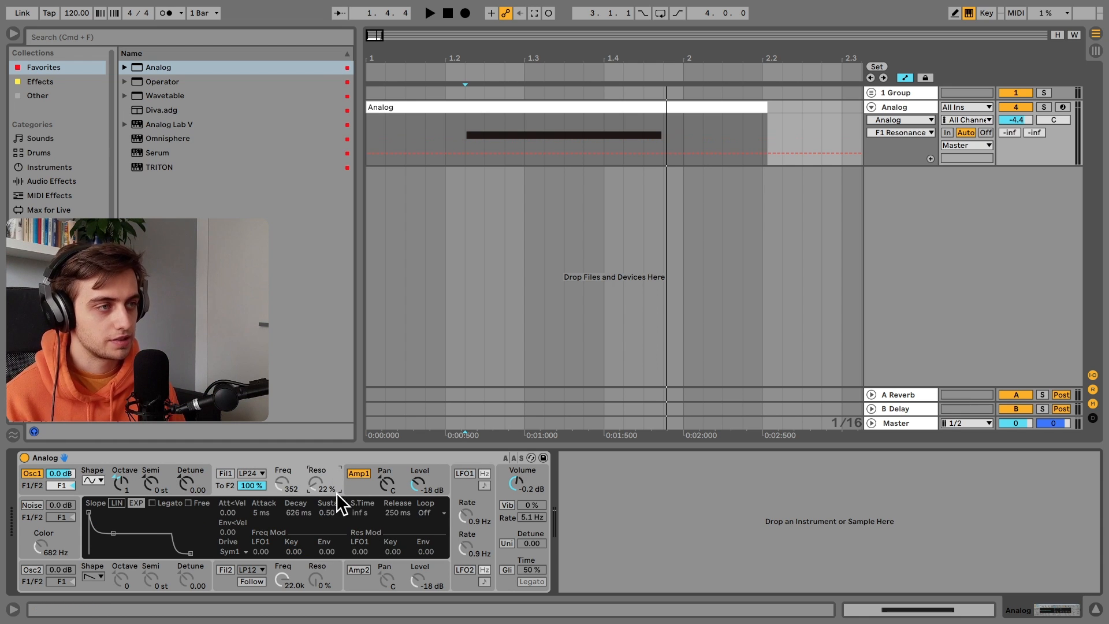
click(373, 494)
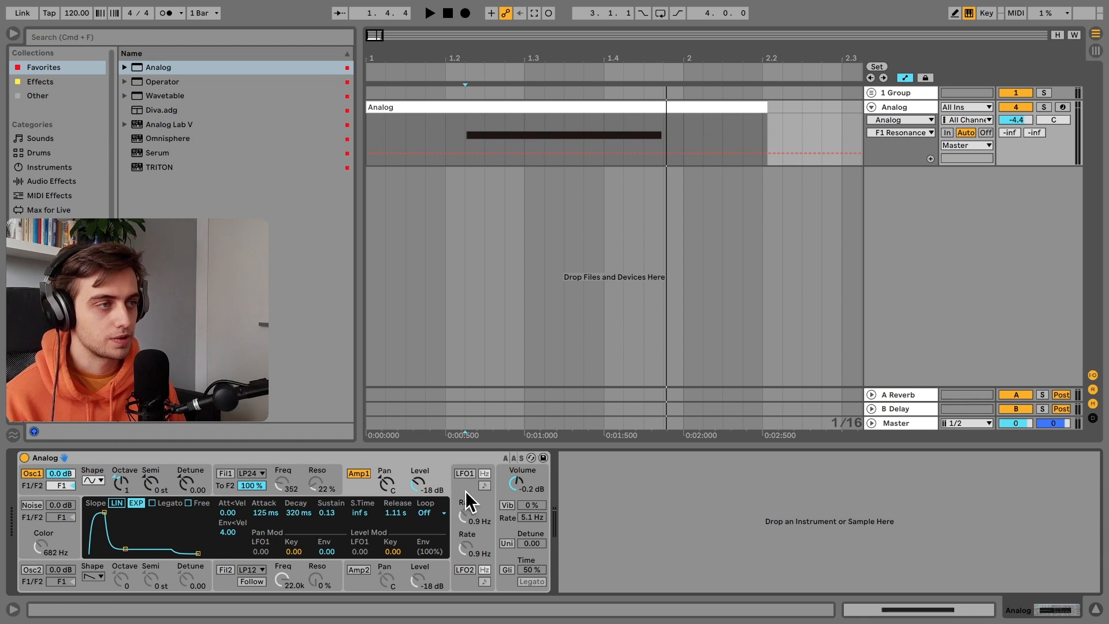
click(206, 476)
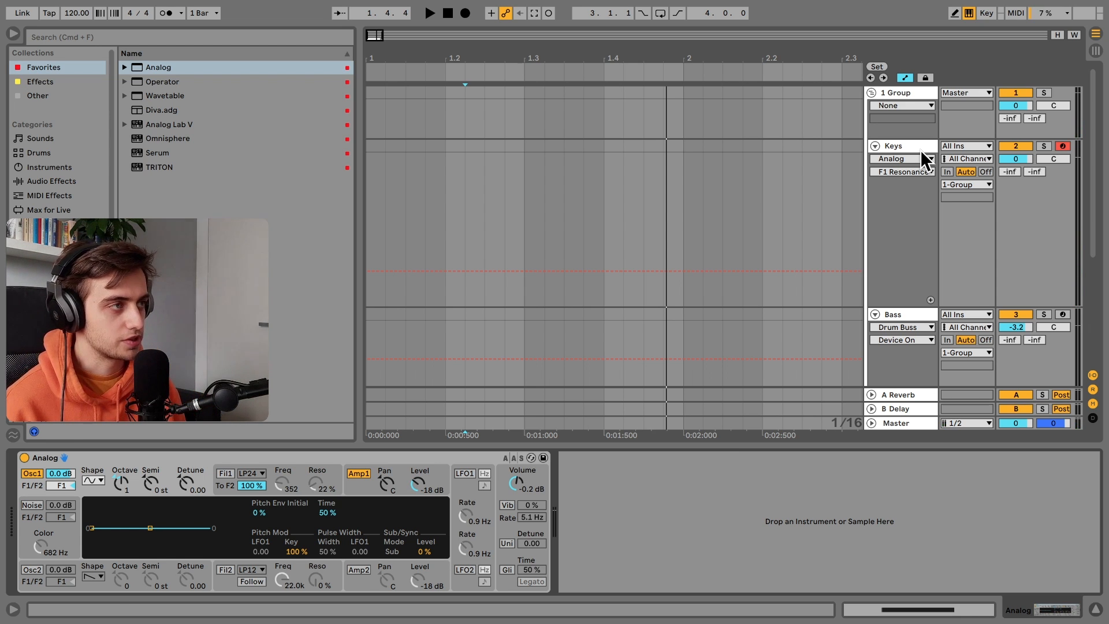
- Inspect the device chains of the Keys and Bass tracks in the group and arm the Bass track
click(901, 184)
drag(1040, 611, 959, 604)
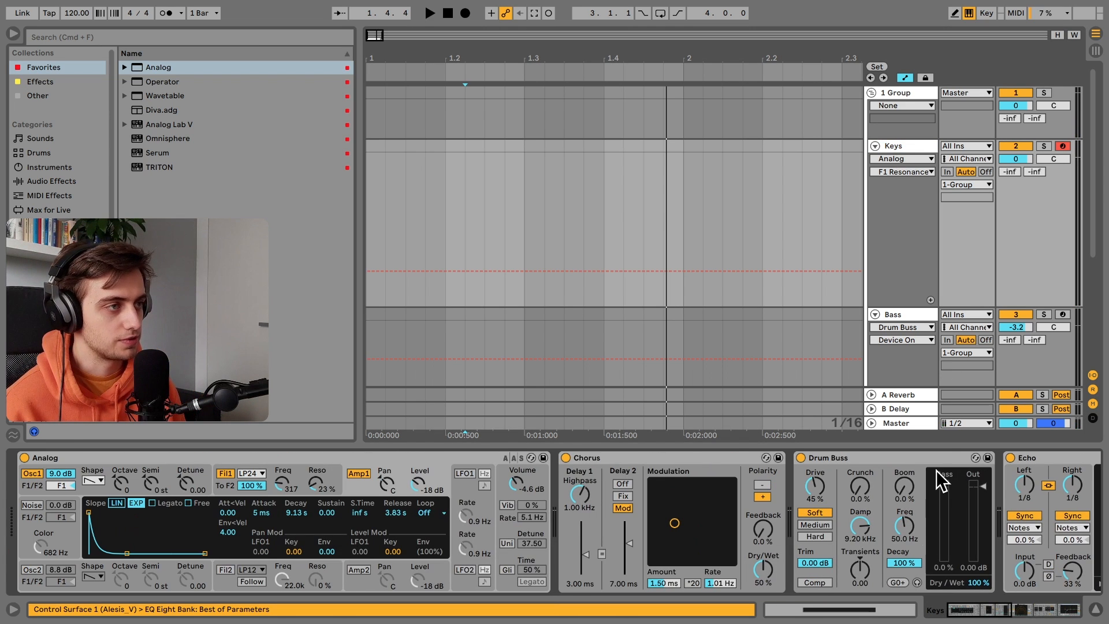
click(905, 318)
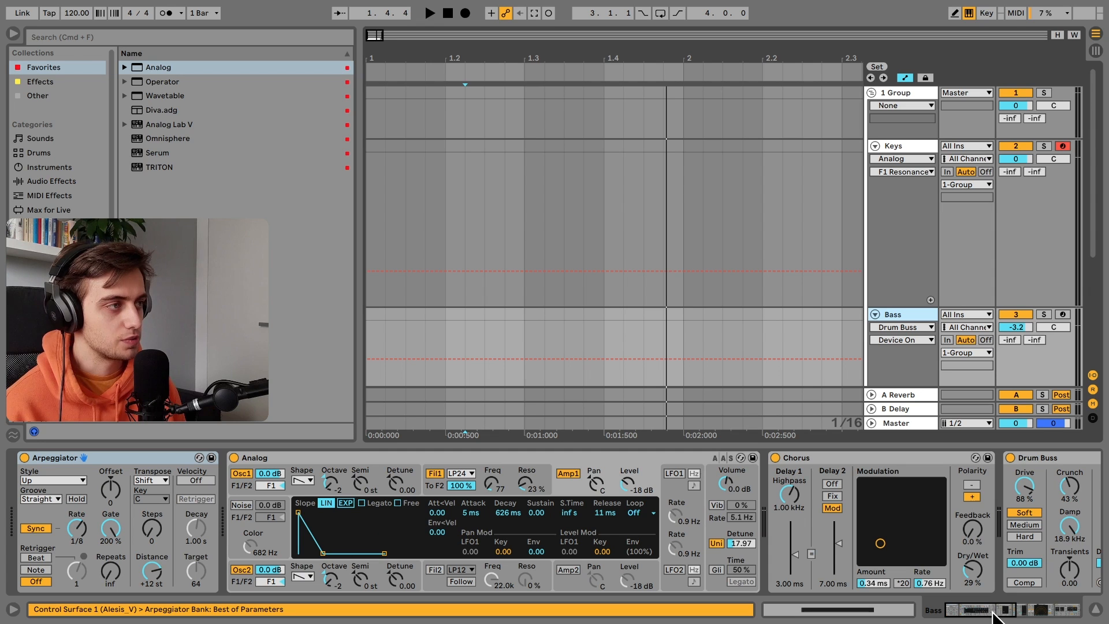
click(1062, 314)
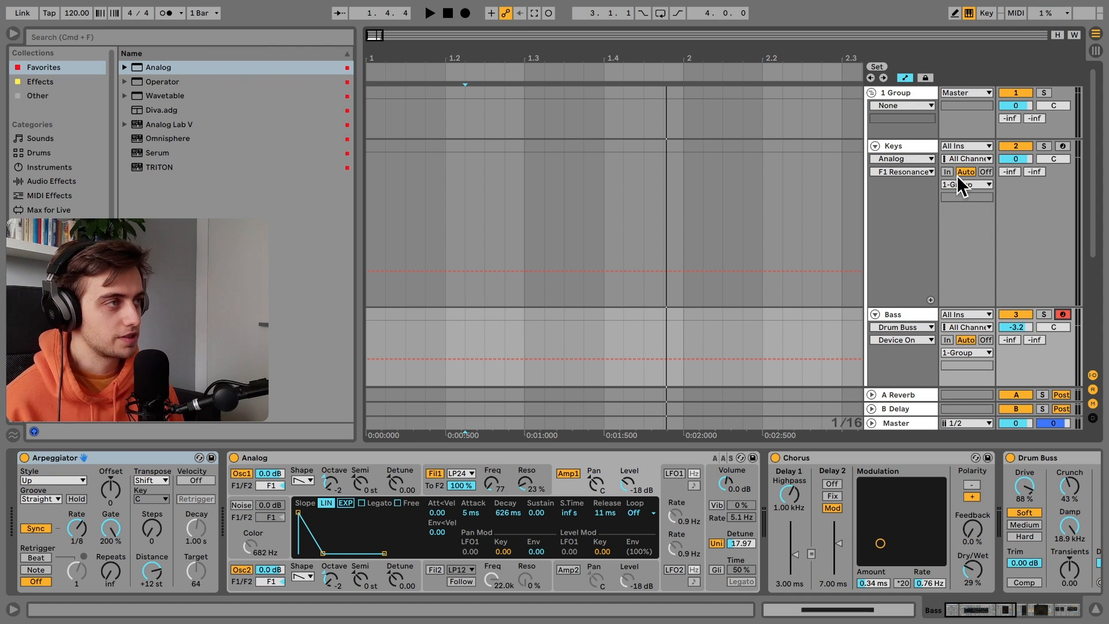
- Collapse the track group and view the amplifier 1 and filter 1 envelopes of the Analog track's synth
click(870, 92)
click(893, 105)
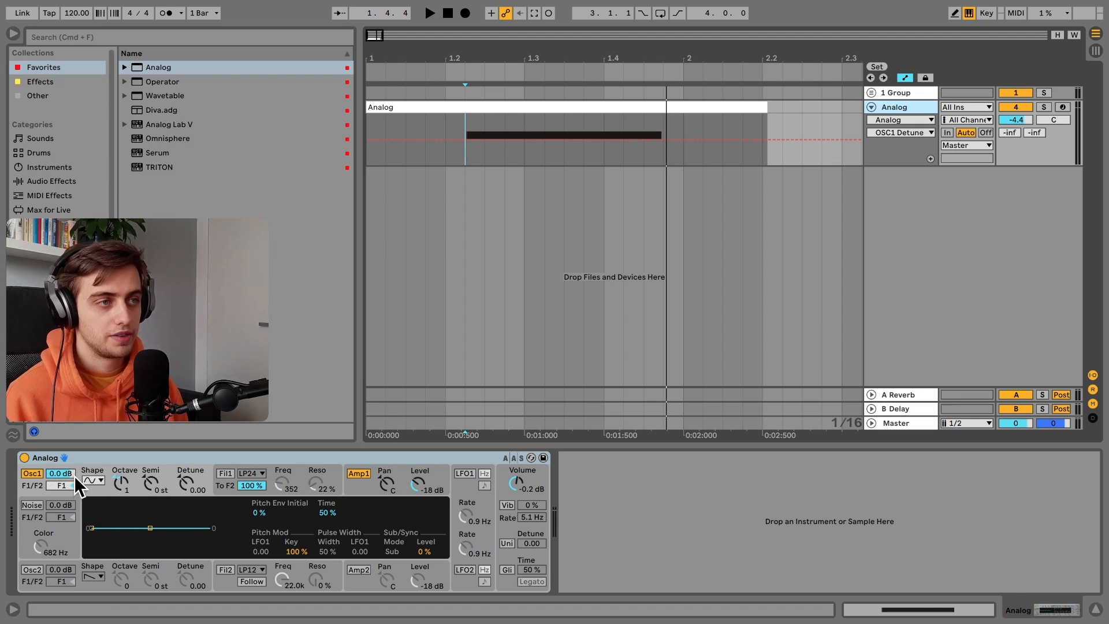
click(352, 490)
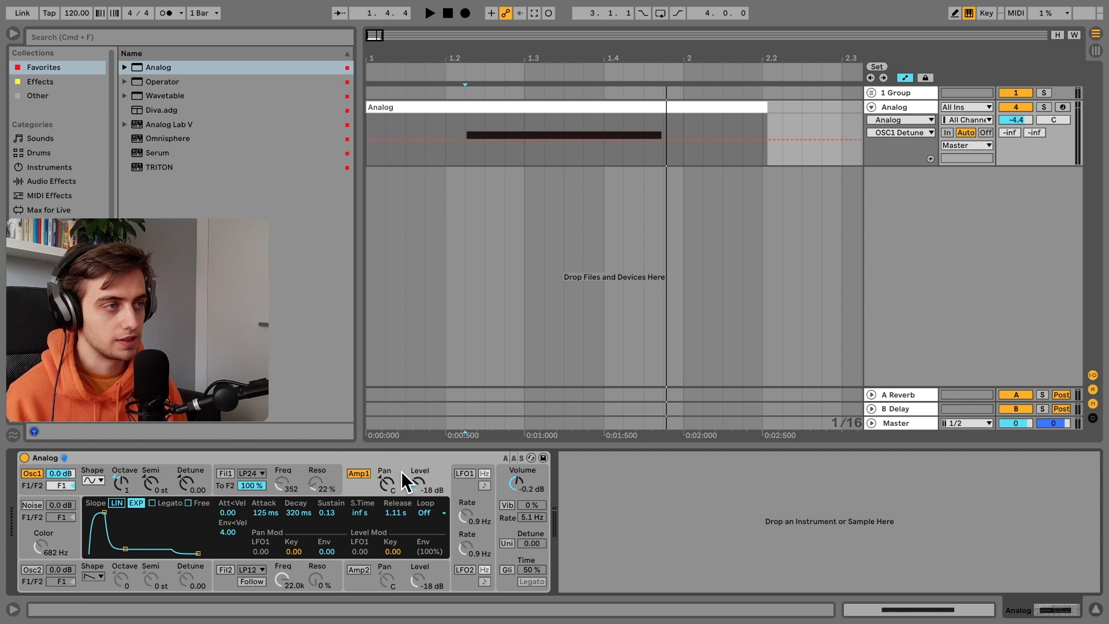
click(223, 487)
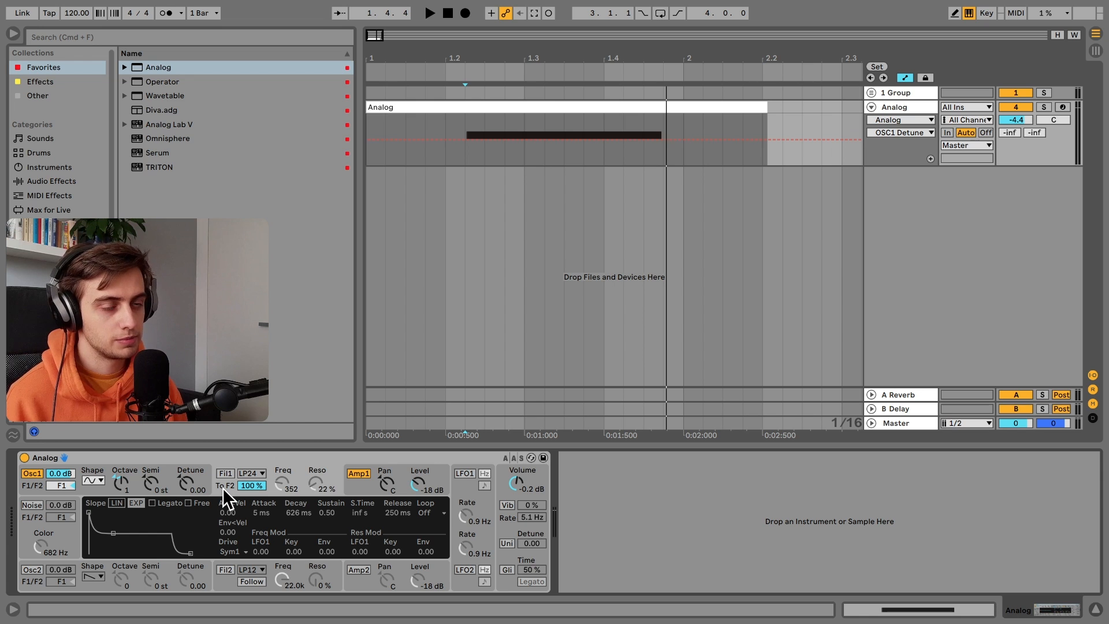
- Toggle amplifier 1 off and on several times, leave it off, and show the LFO settings
click(359, 474)
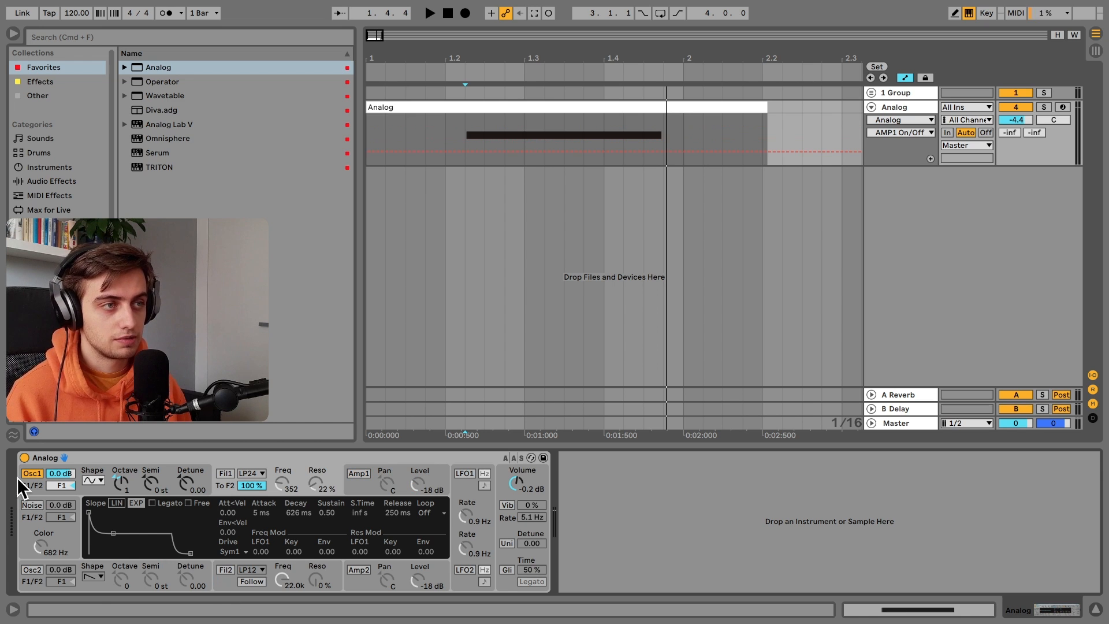
click(362, 473)
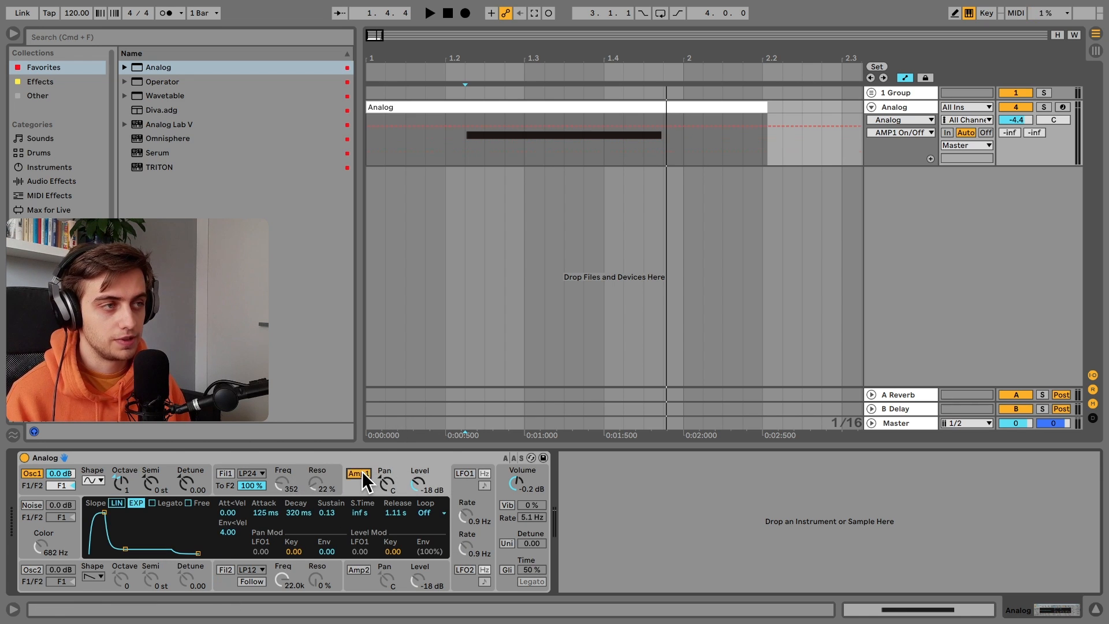
click(361, 473)
click(359, 473)
click(359, 473)
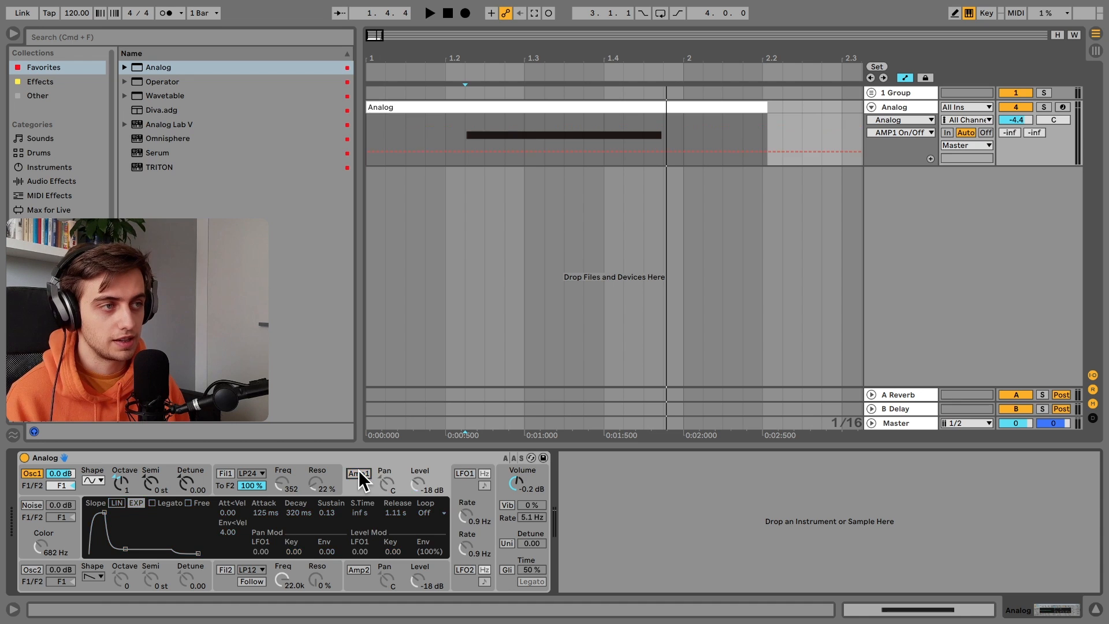
click(465, 473)
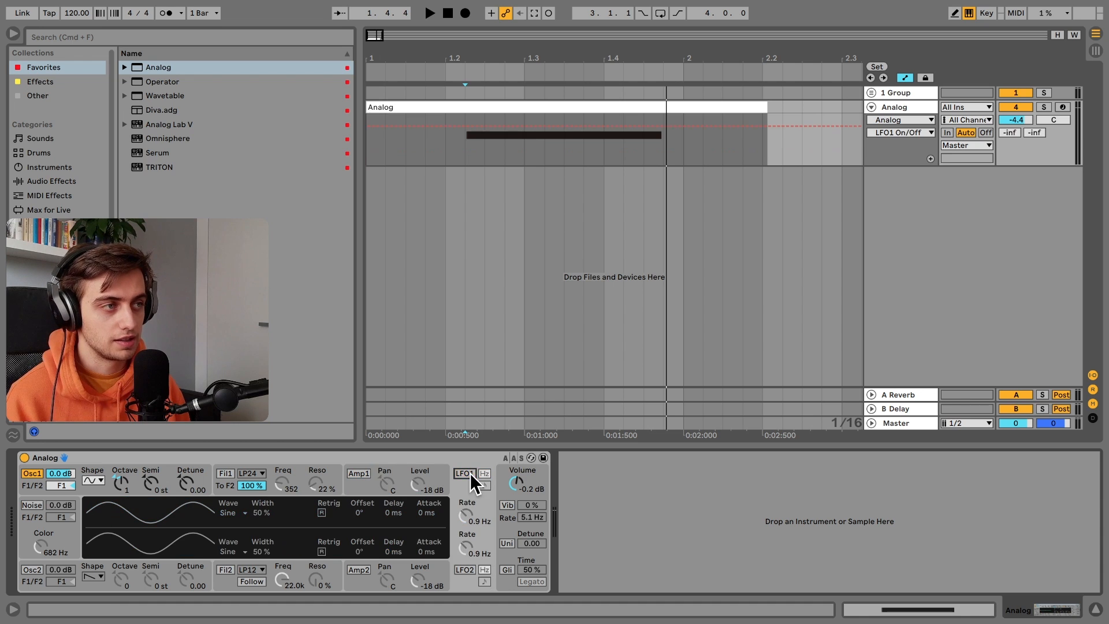
- Load the default Analog instrument on the track and switch off oscillator 2, filter 1 and amplifier 1
double_click(163, 68)
click(34, 569)
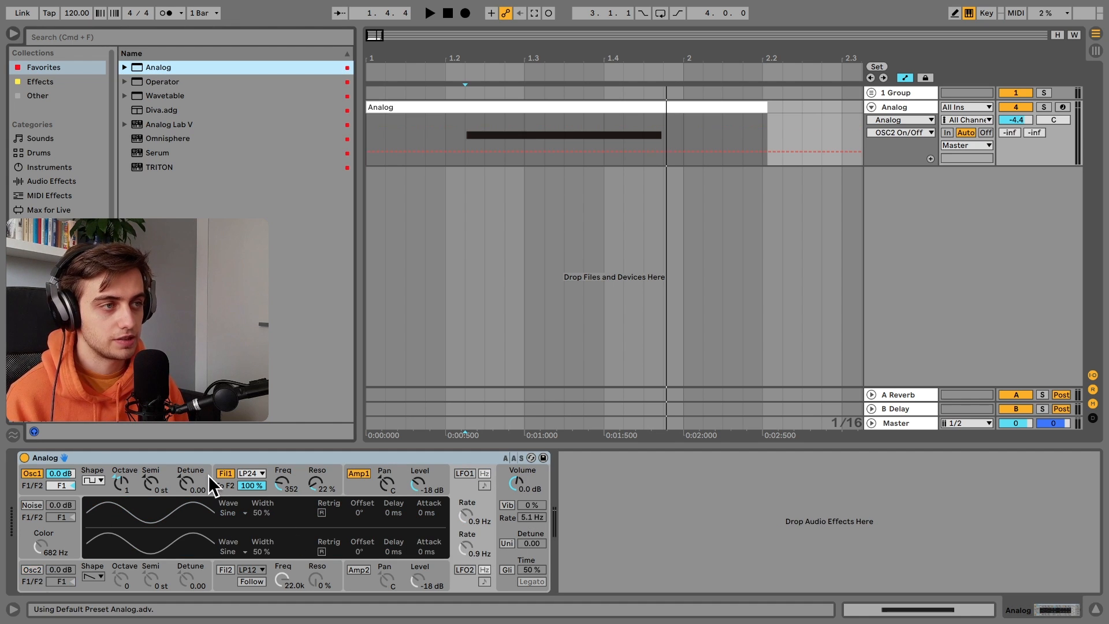
click(226, 473)
click(359, 473)
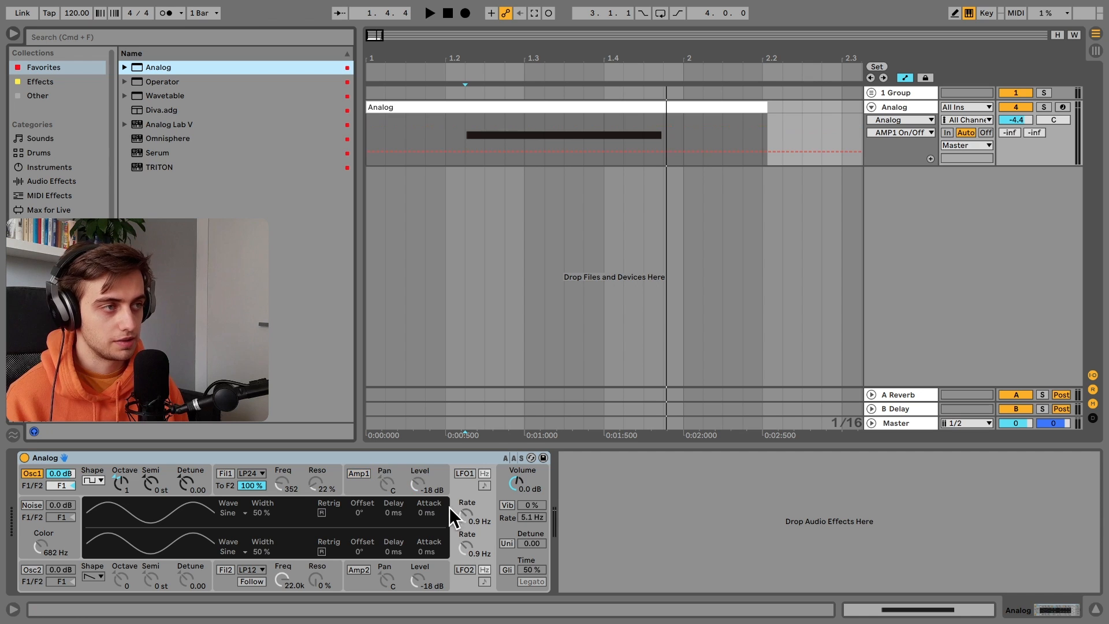
- Set oscillator 1's shape to a sine wave
click(117, 482)
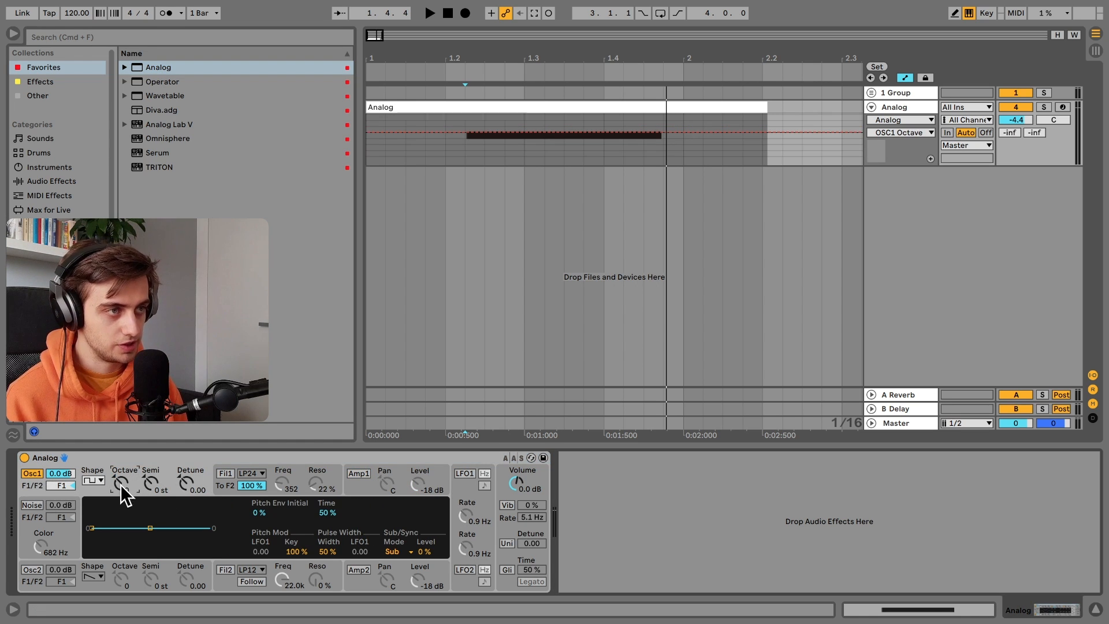
click(99, 481)
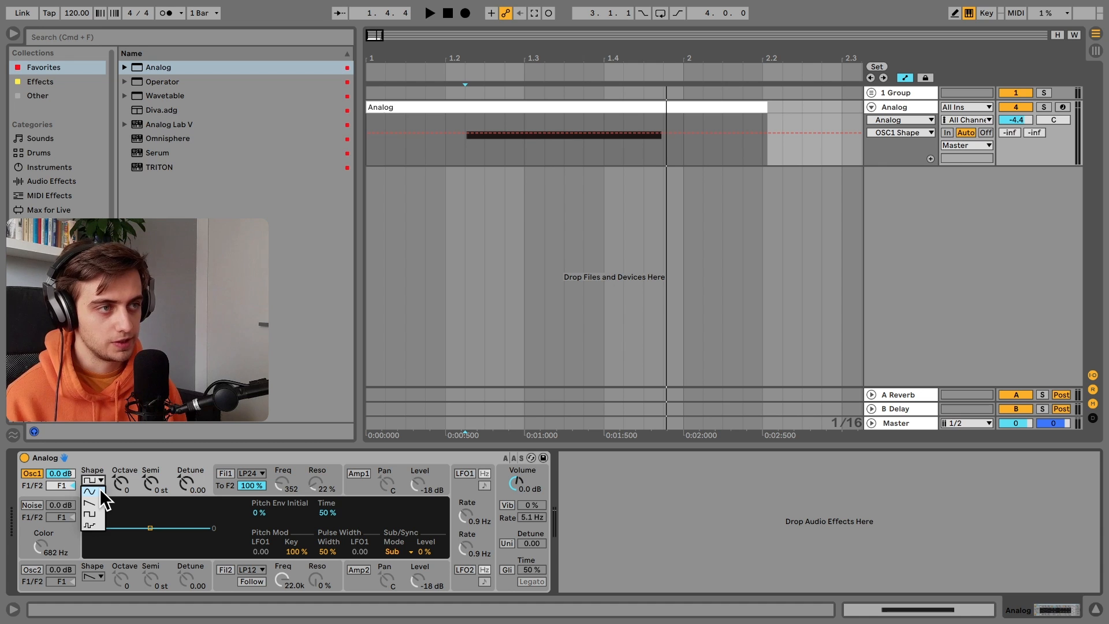
click(100, 487)
click(99, 480)
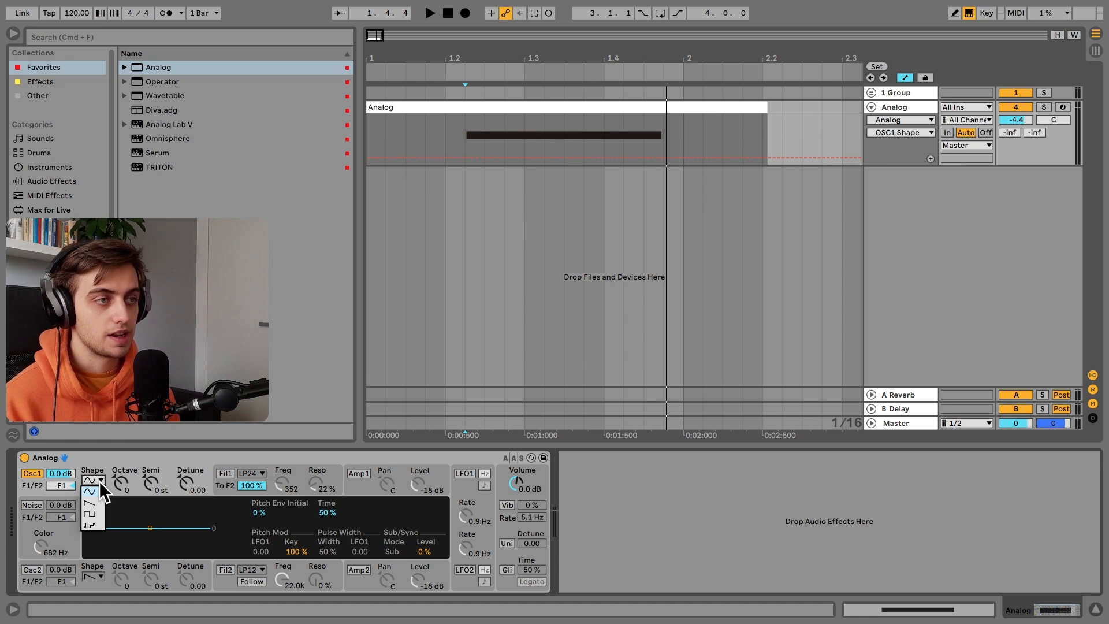
click(97, 475)
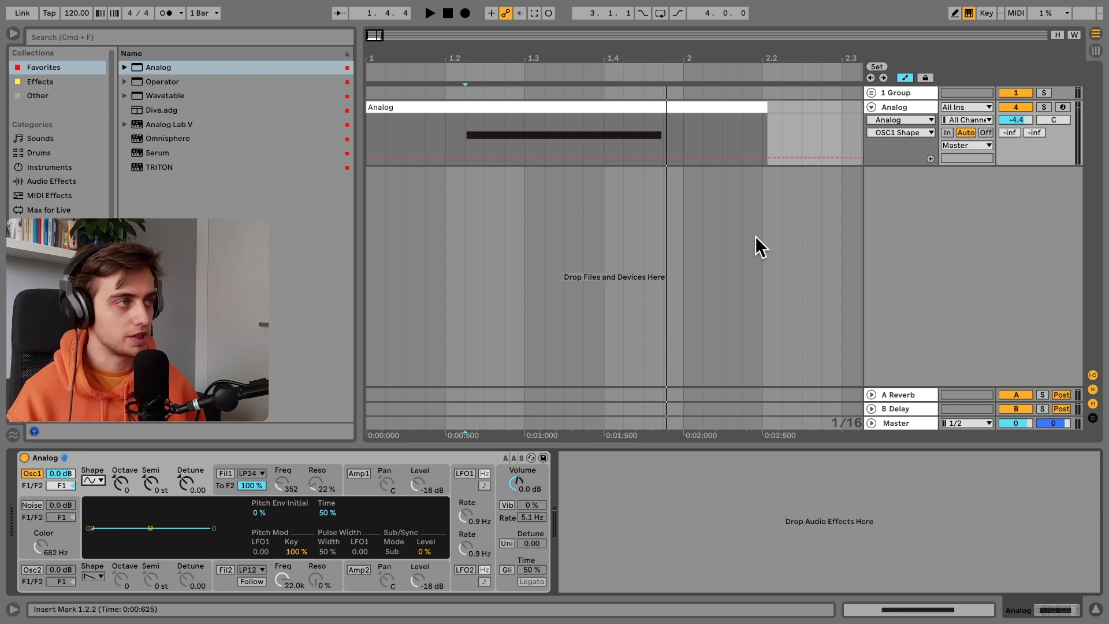
- Arm the Analog track and enable amplifier 1 with its level at 0.0 dB
click(1063, 107)
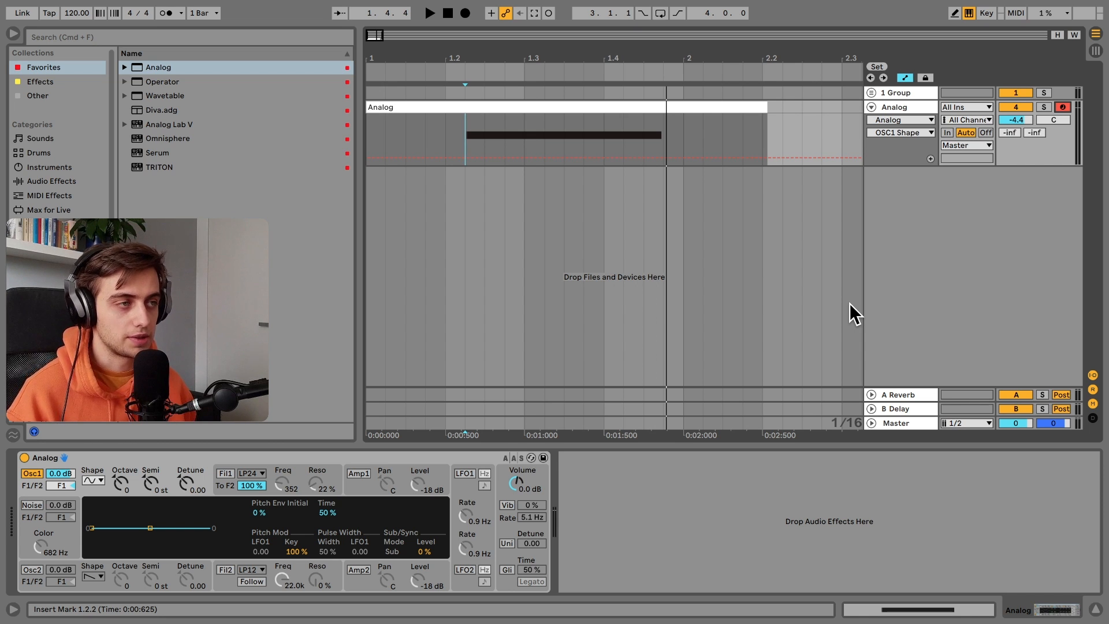
click(359, 476)
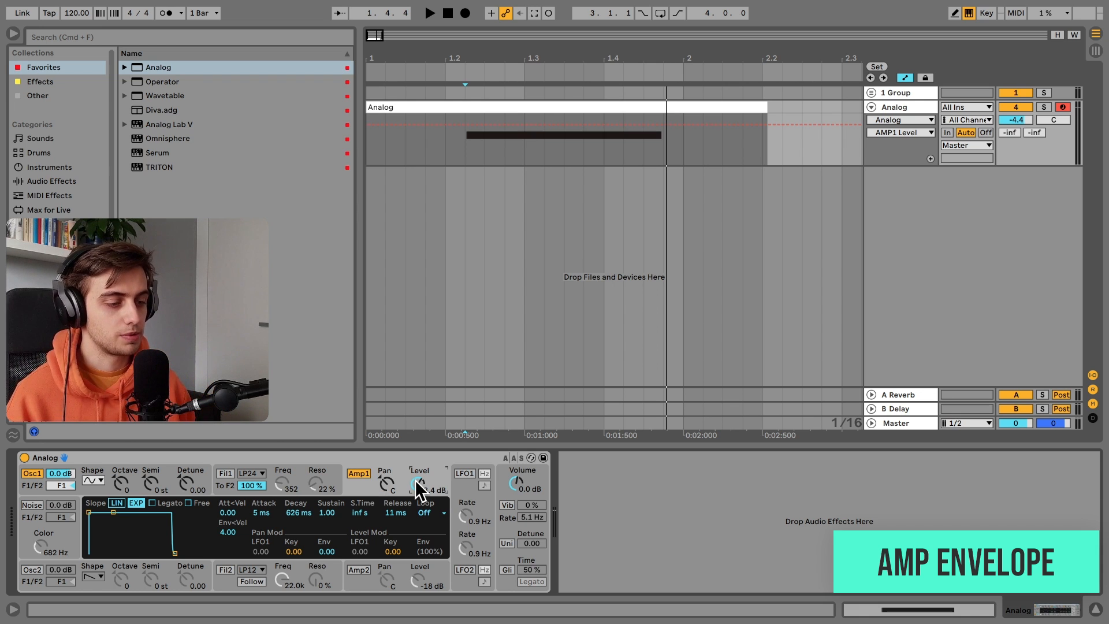
drag(416, 480, 417, 496)
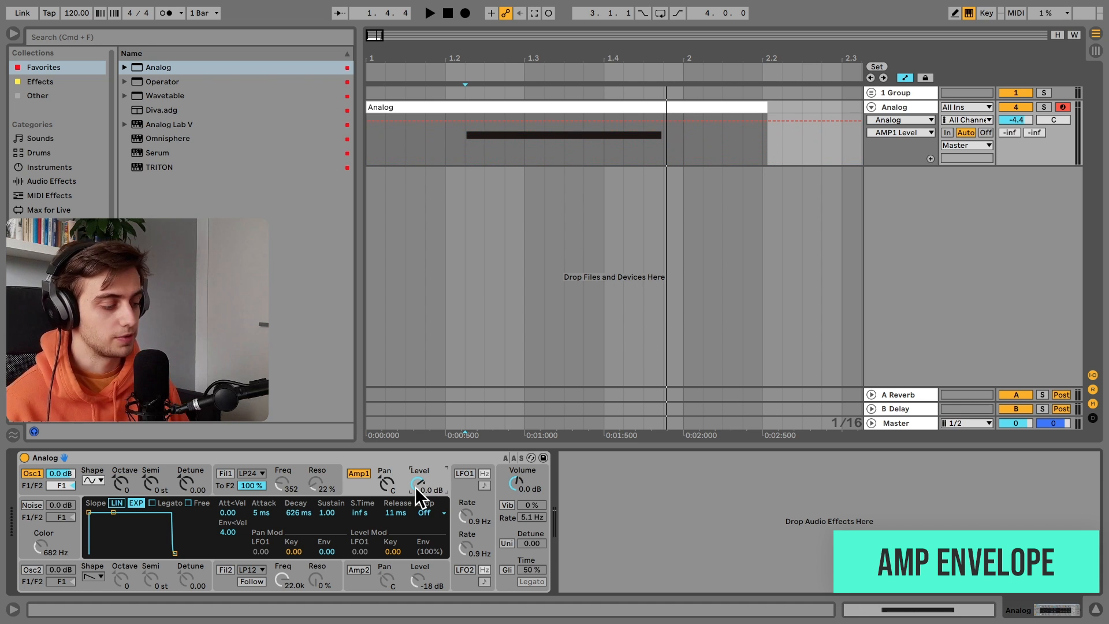
- Shape amplifier 1's envelope with an attack of 117 ms, a decay of 2.81 s and a sustain of 0.00
click(270, 502)
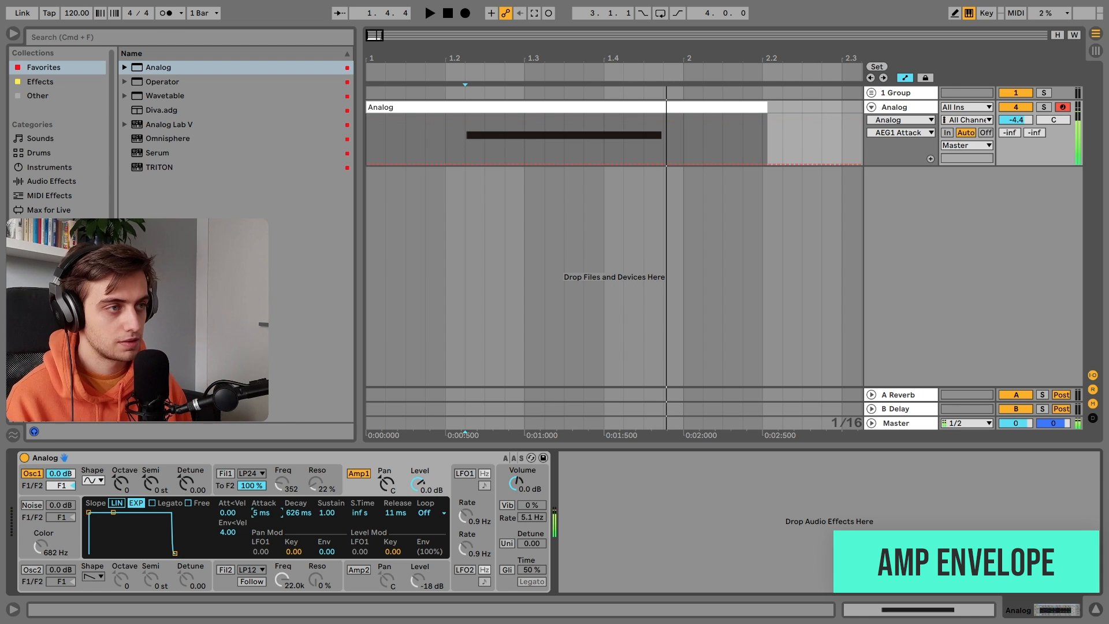
drag(260, 512, 260, 445)
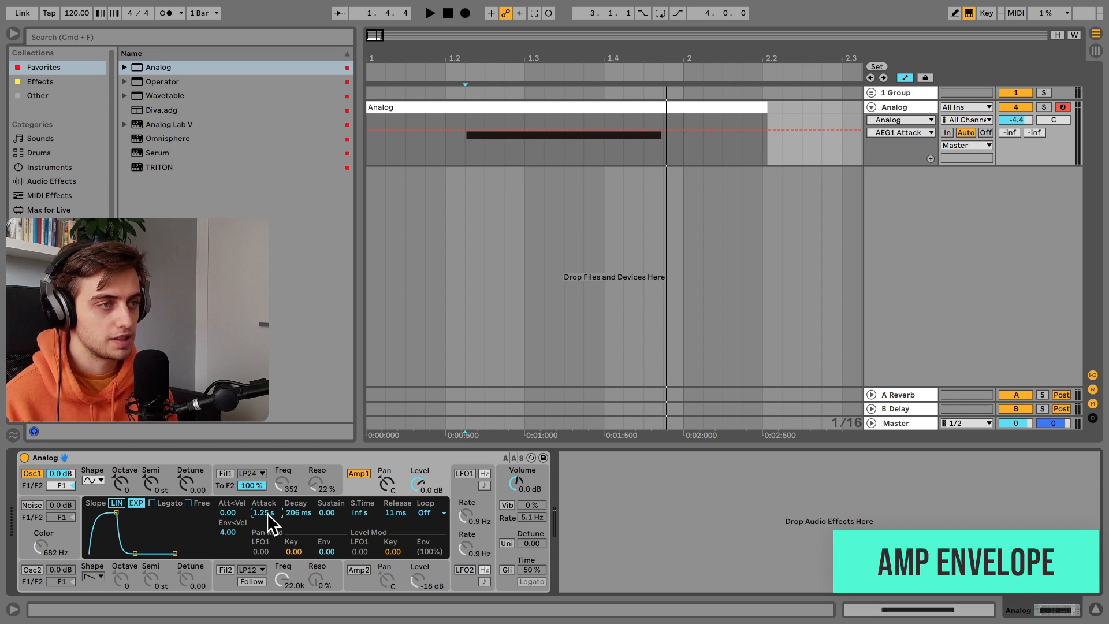
drag(267, 513, 272, 522)
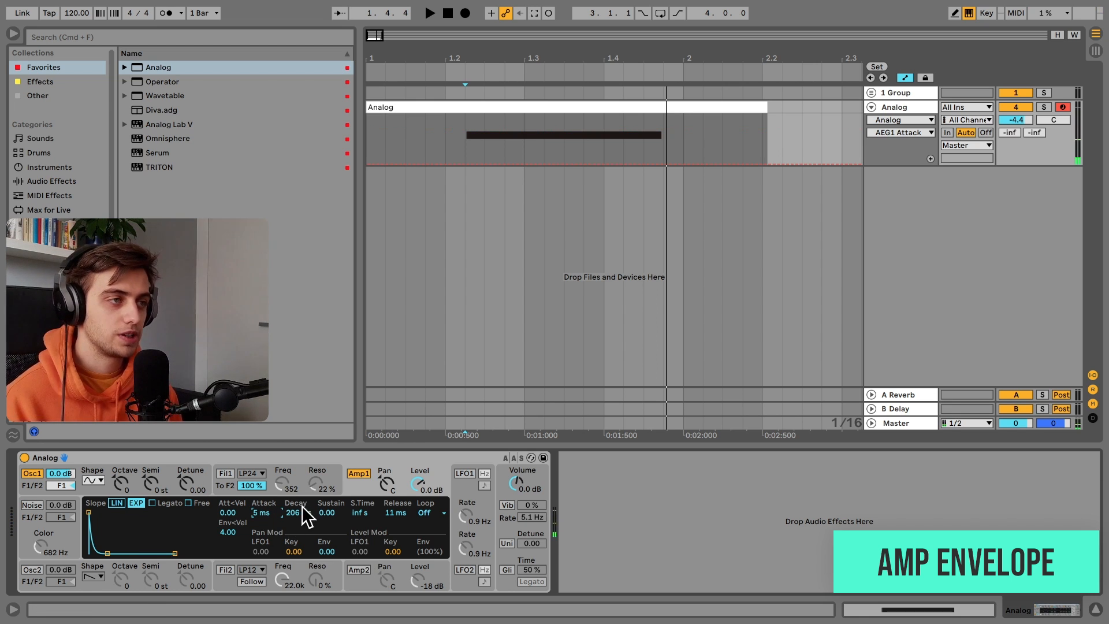
drag(300, 516, 300, 463)
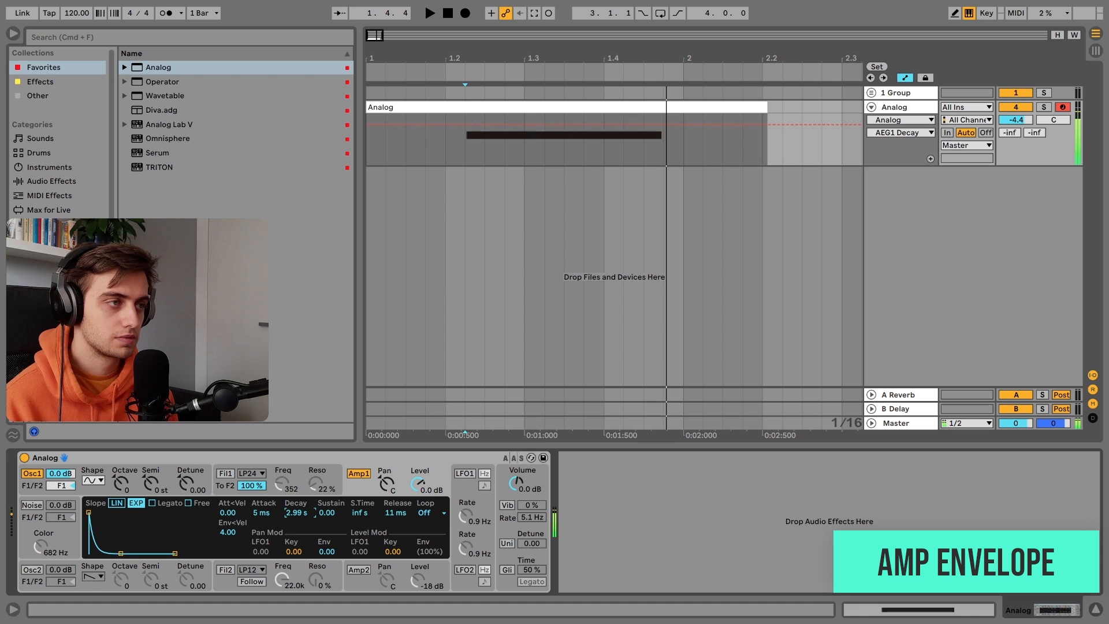
drag(301, 513, 301, 520)
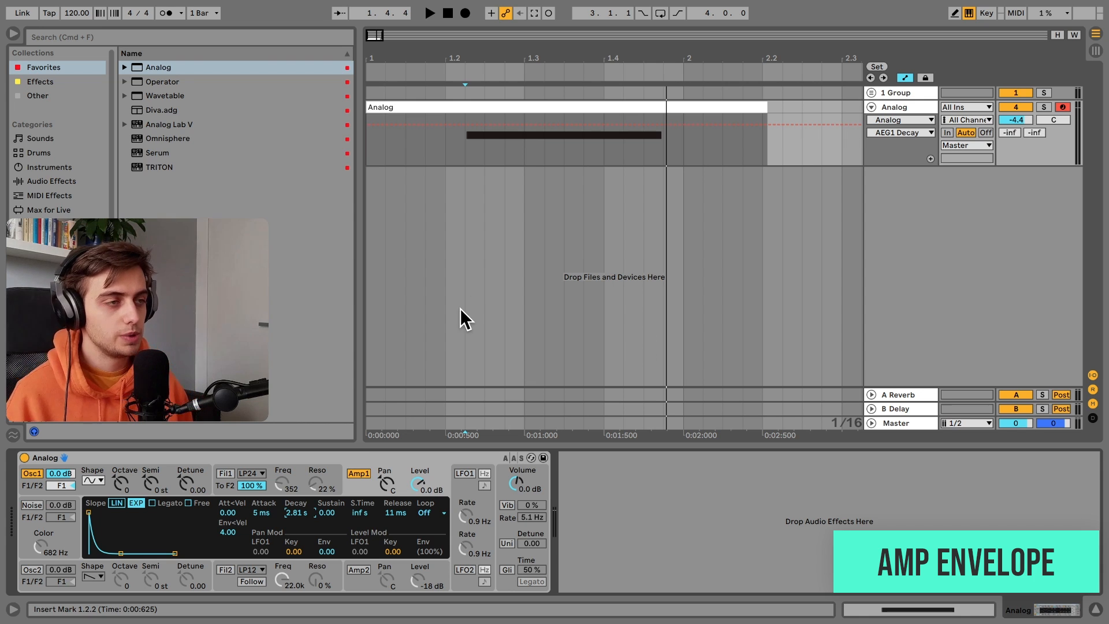
click(270, 515)
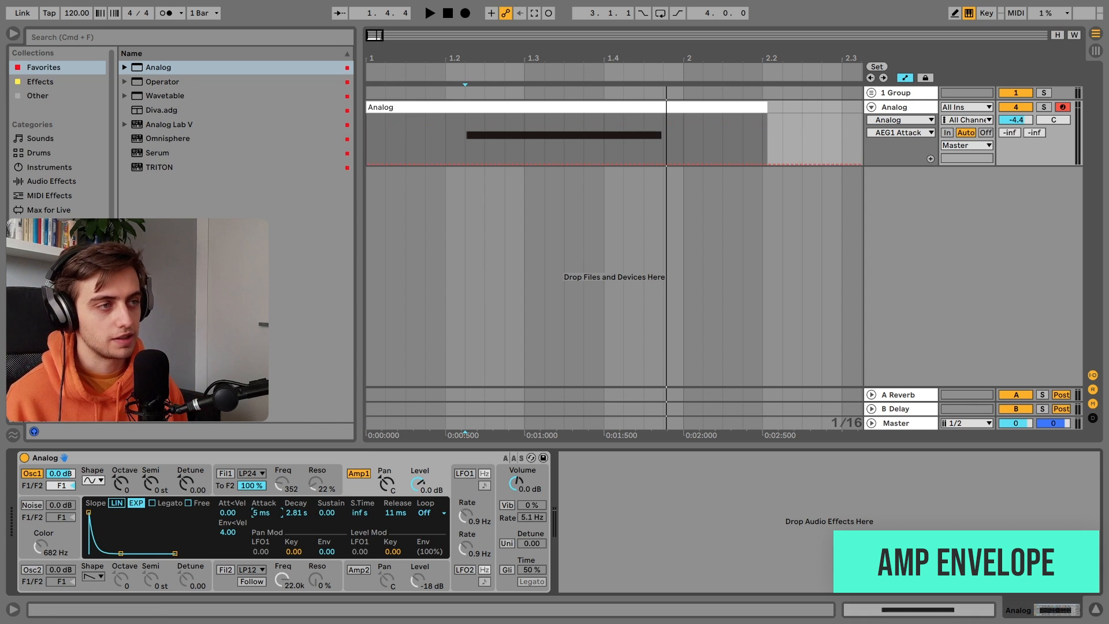
drag(279, 515, 278, 490)
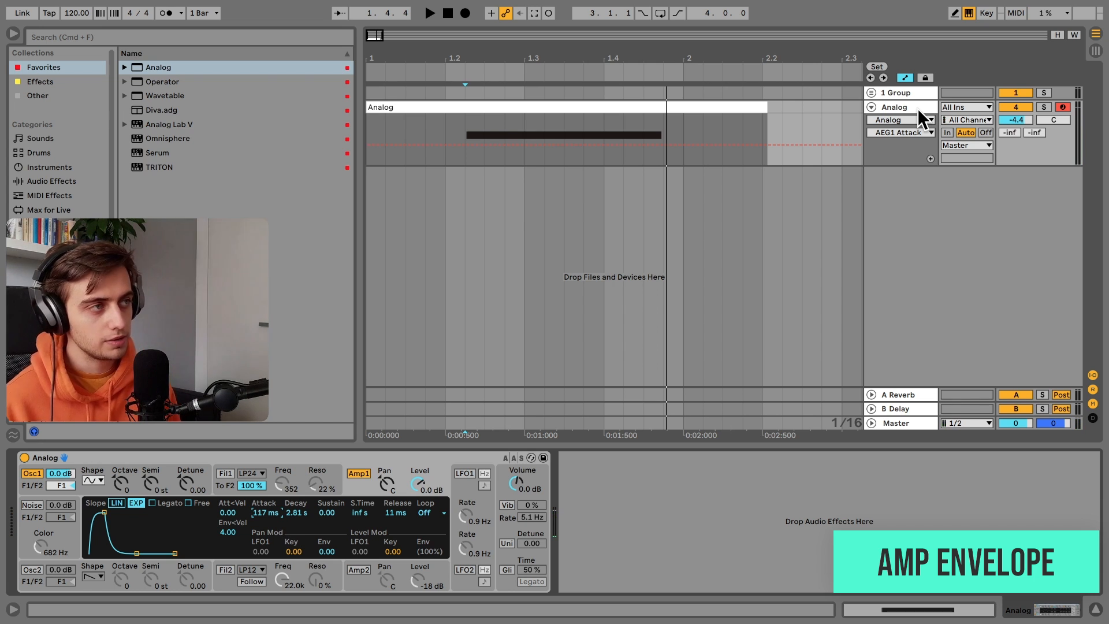
- Duplicate the Analog track and flatten the copy to audio
key(super+d)
right_click(893, 172)
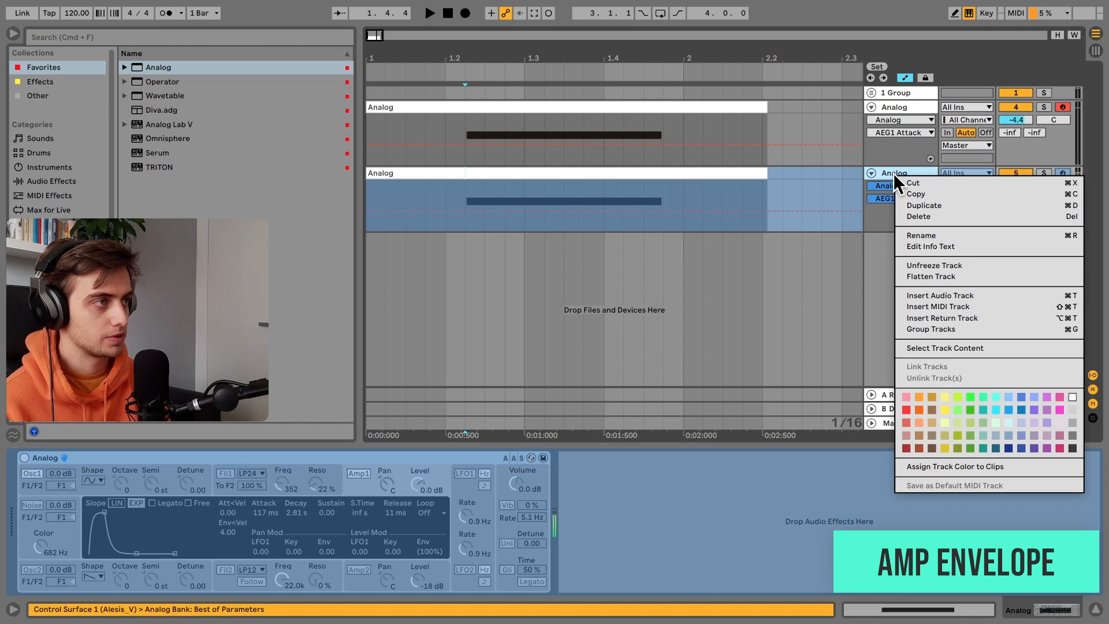
click(935, 275)
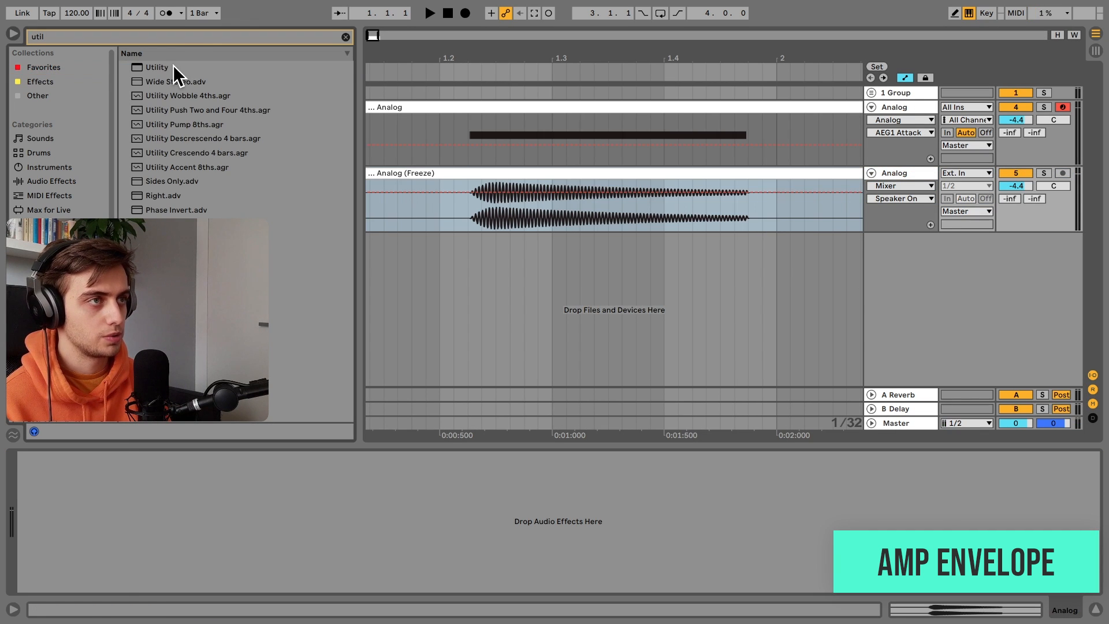
- Add a Utility device to the flattened track and automate its gain to rise from -inf dB to 24.0 dB over the attack
double_click(172, 67)
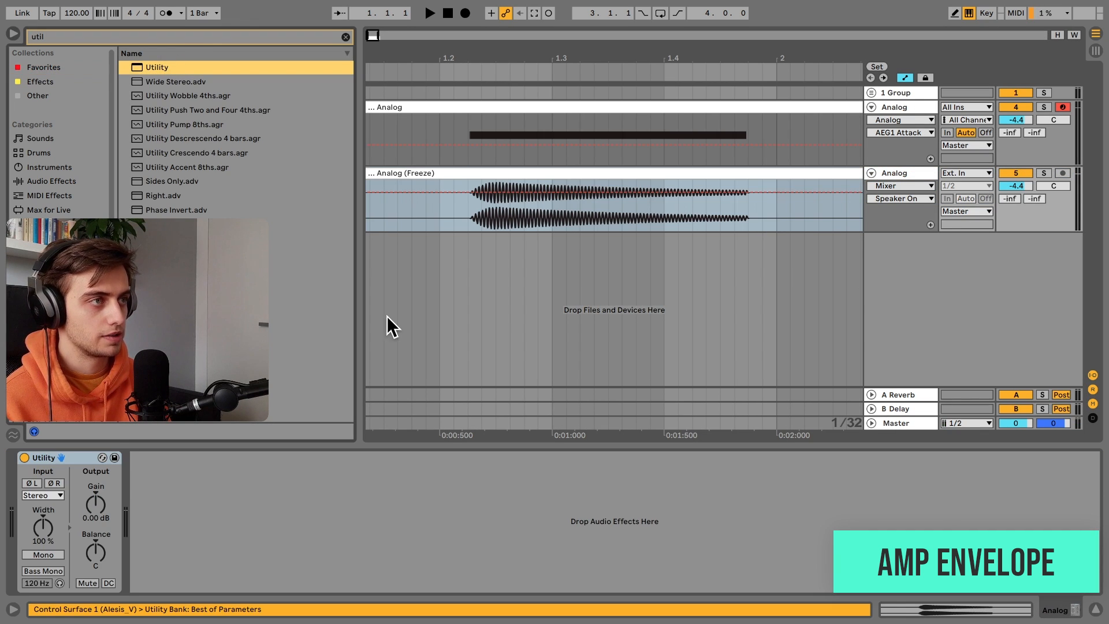
click(93, 507)
drag(495, 202, 468, 230)
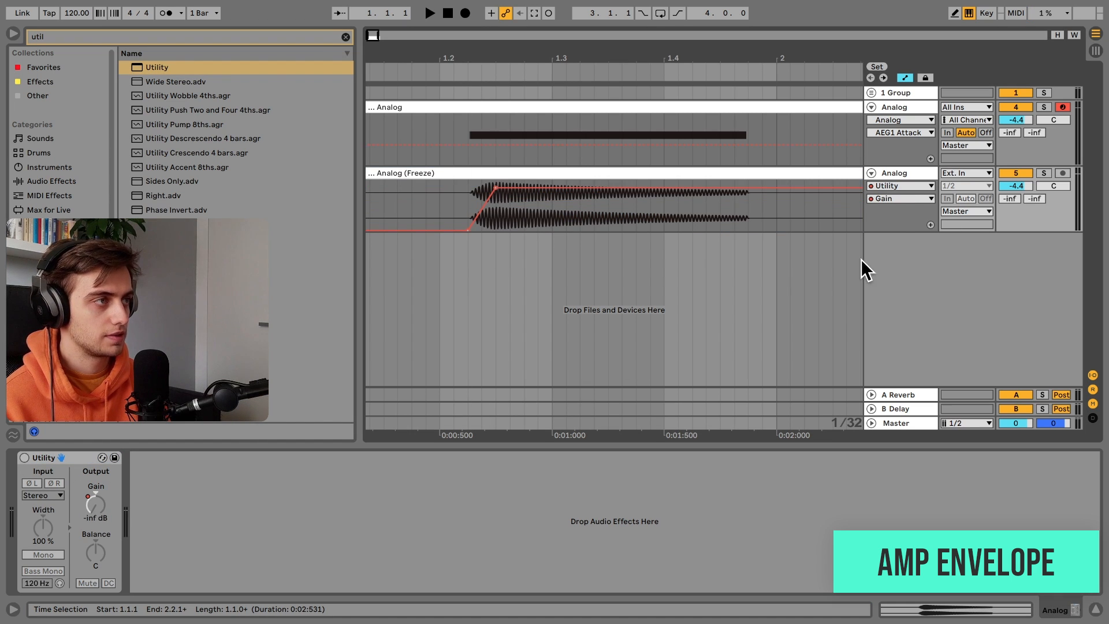
- Enlarge the flattened track, extend the gain automation down to the minimum at the note's end, and raise its peak to the waveform's top
drag(884, 232, 884, 451)
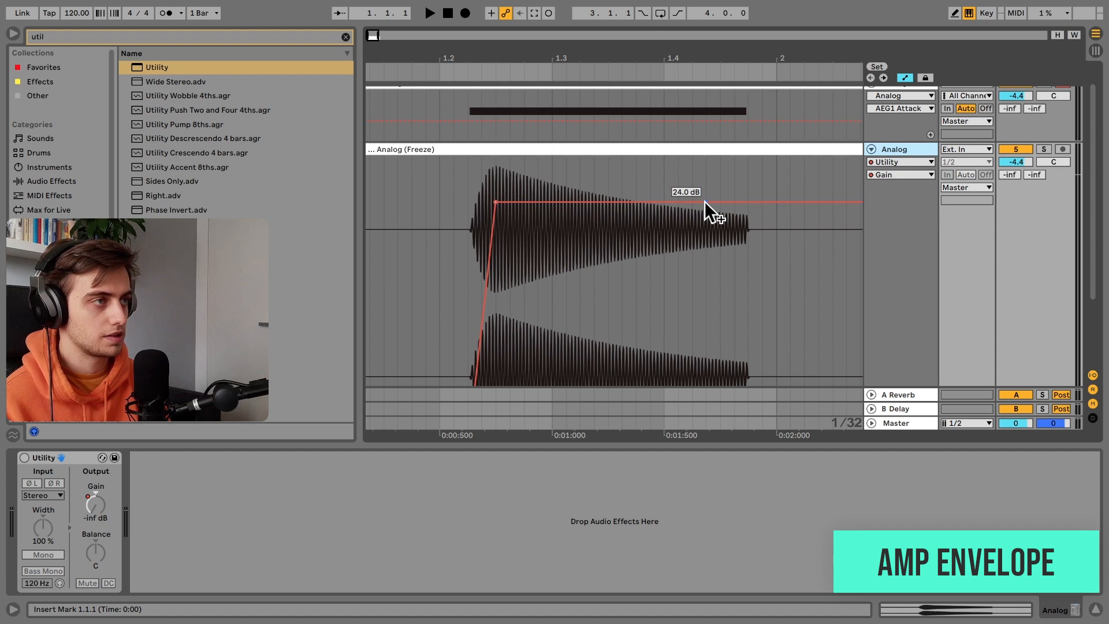
drag(705, 201, 745, 377)
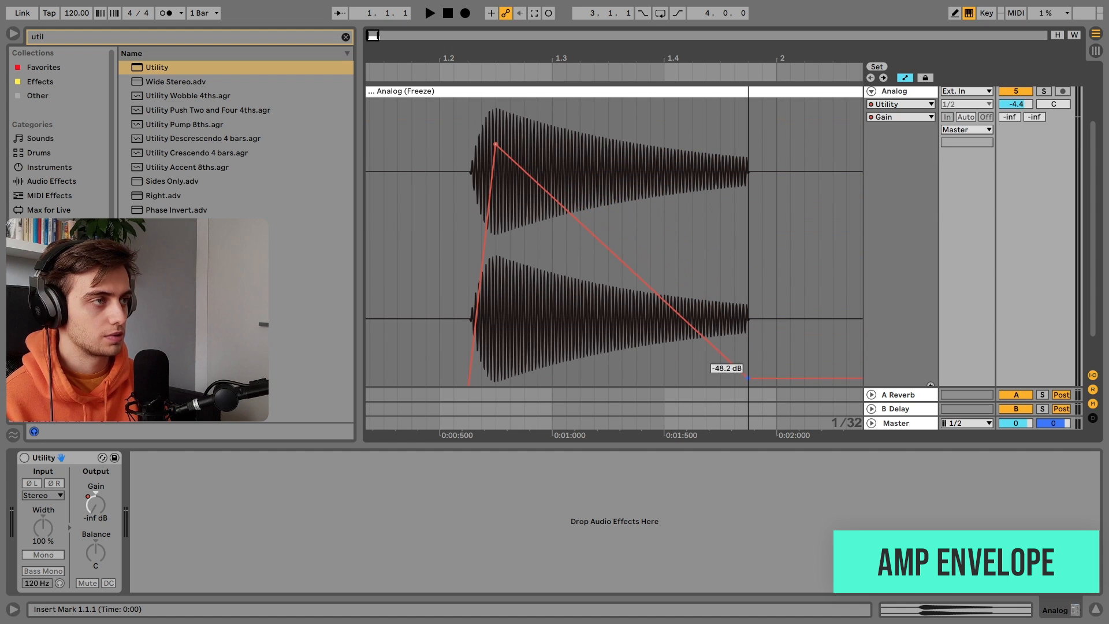
scroll(743, 367, down, 3)
drag(746, 340, 746, 354)
scroll(744, 277, up, 2)
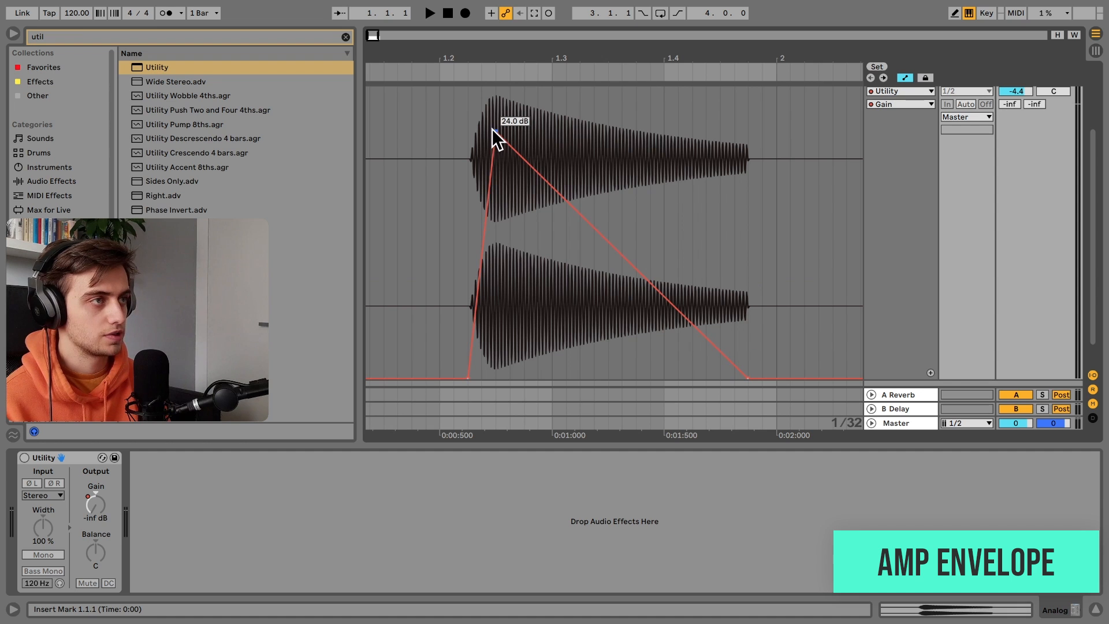
drag(496, 131, 500, 97)
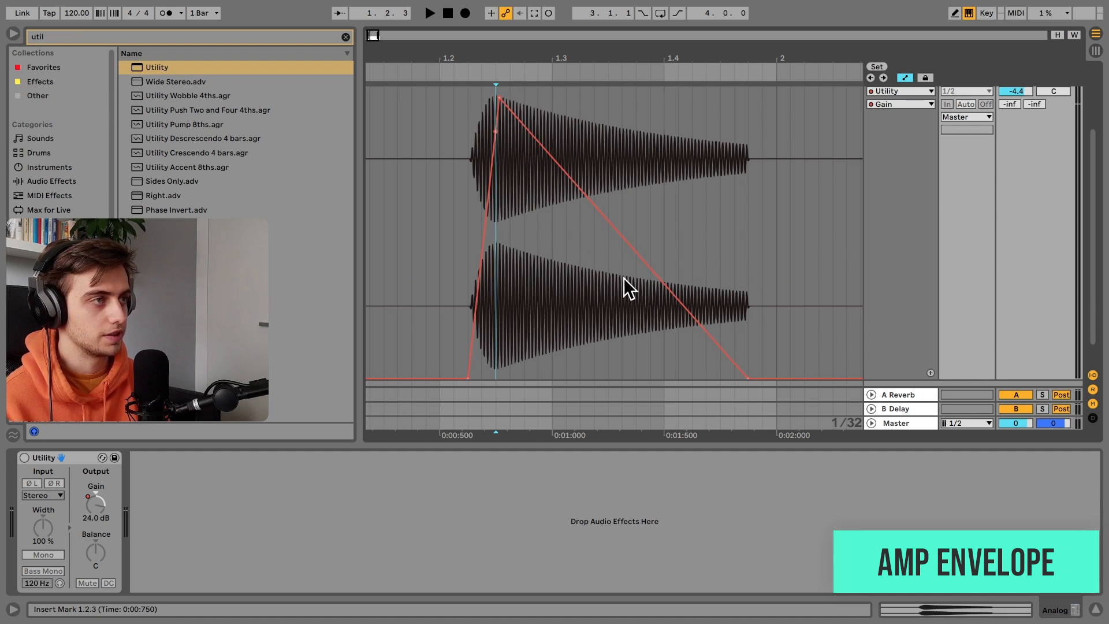
scroll(747, 202, up, 3)
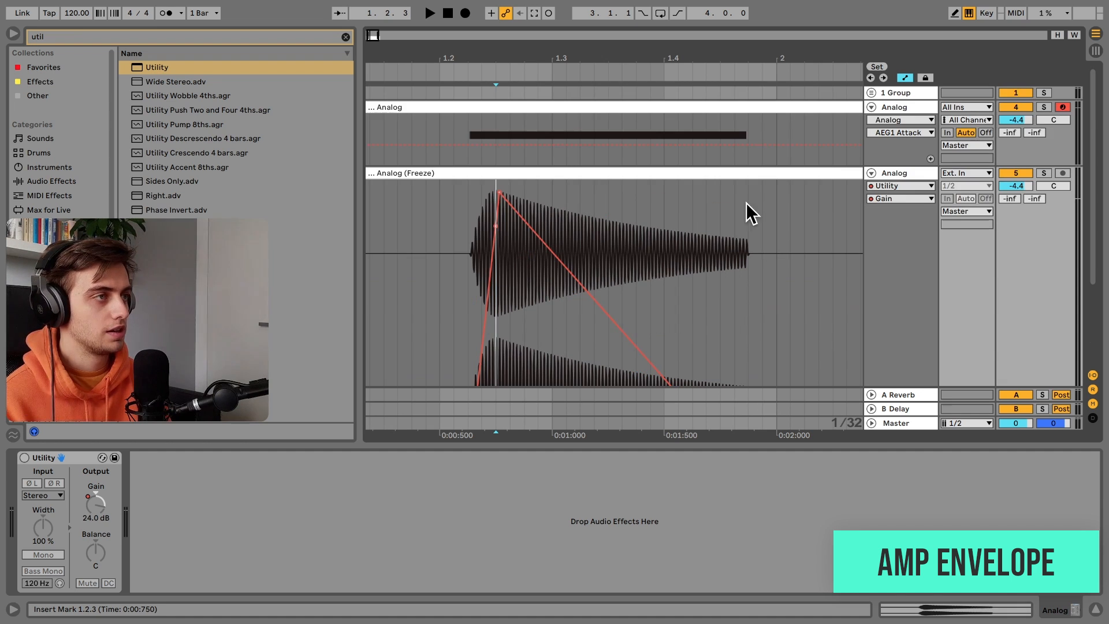
- Mute the flattened track and set amplifier 1's envelope to a decay of 320 ms, a sustain of 0.40 and a release of 717 ms
click(1016, 173)
click(470, 121)
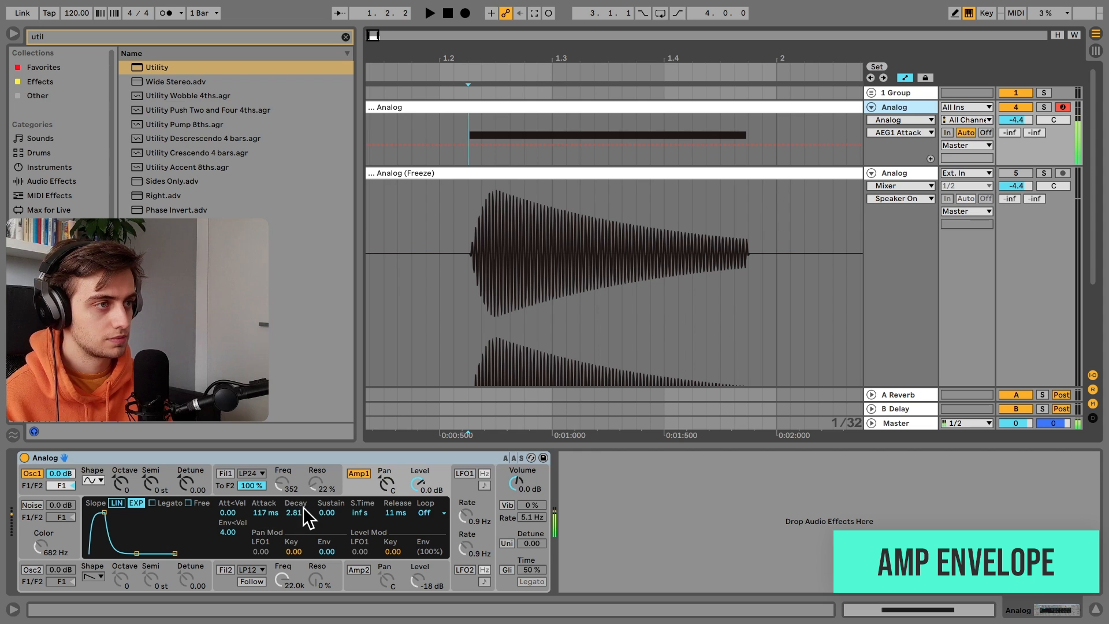
drag(297, 512, 298, 555)
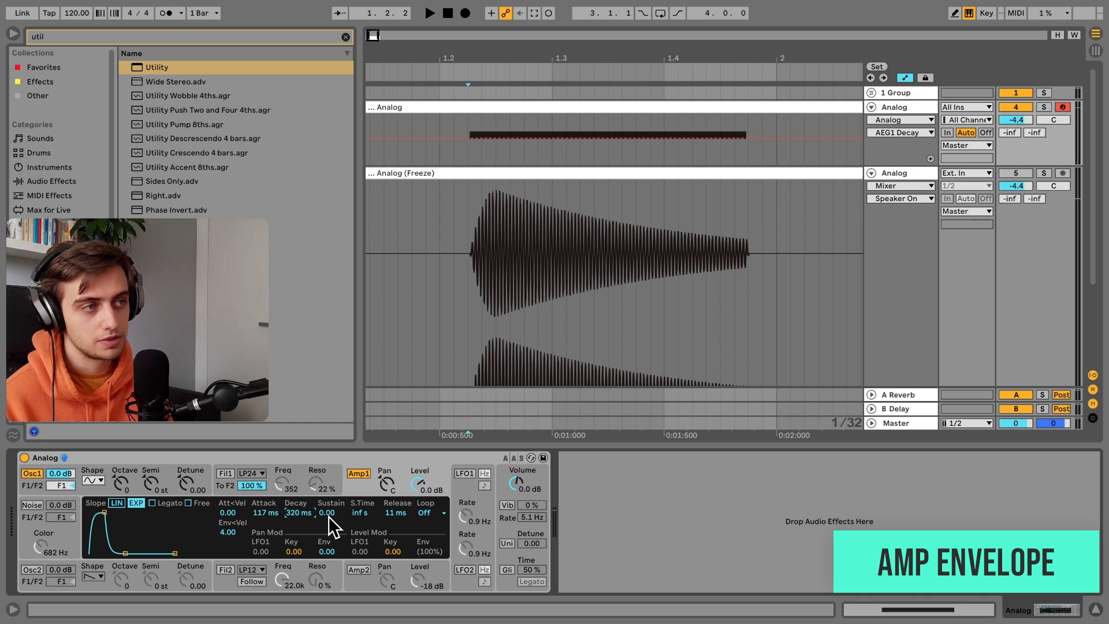
drag(328, 515, 328, 494)
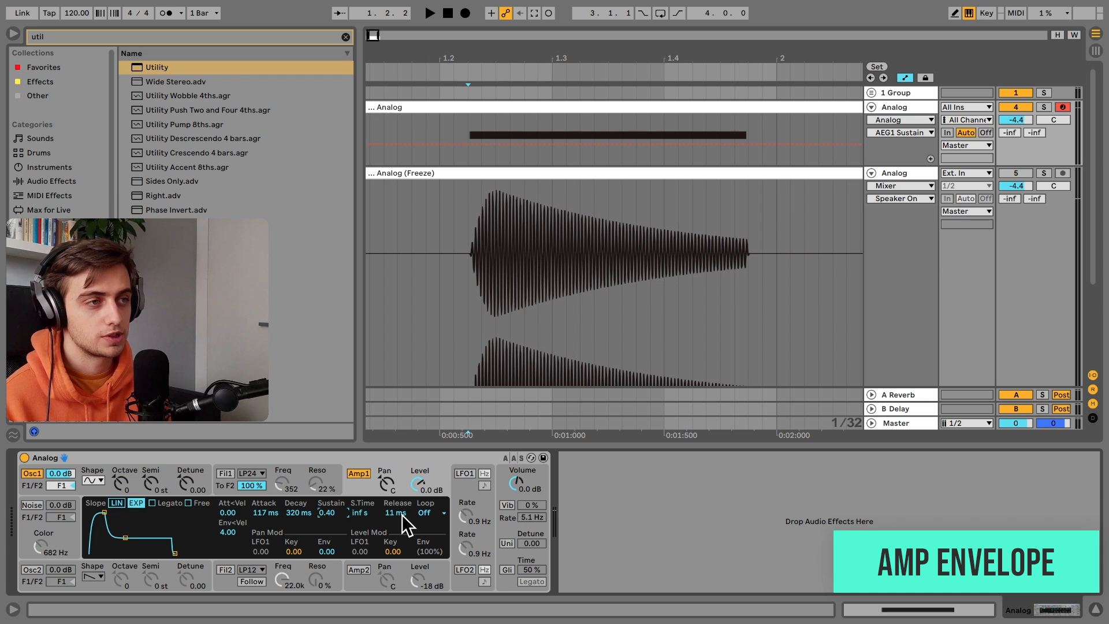
mouse_move(403, 516)
mouse_down()
mouse_move(402, 483)
mouse_move(403, 528)
mouse_up()
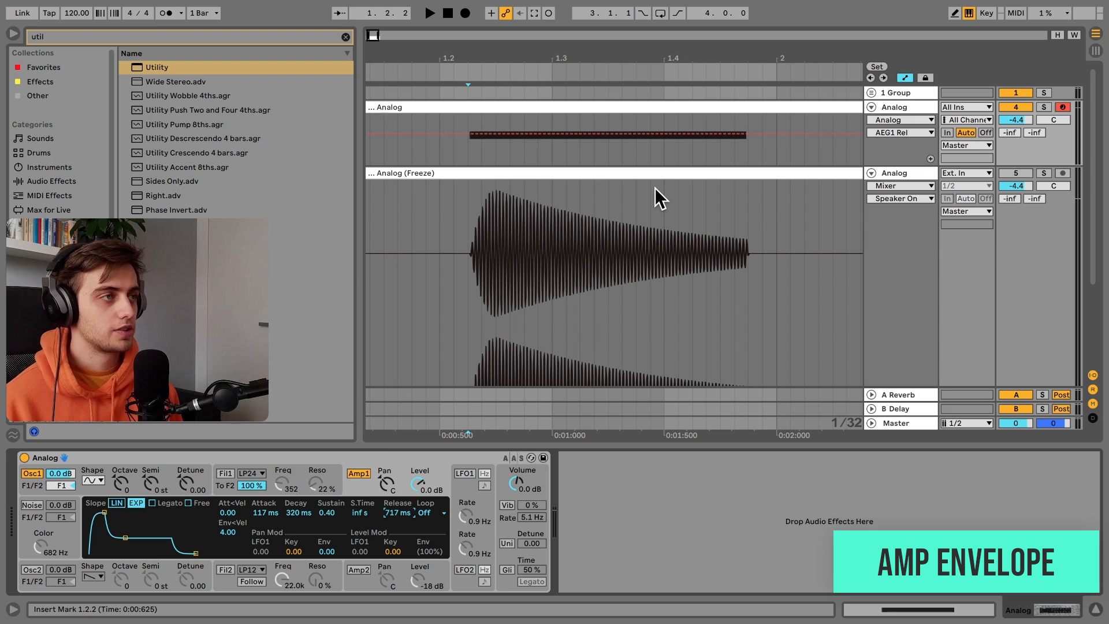
- Replace the flattened track with a fresh flattened copy and automate its track volume from the minimum up to the attack peak
click(899, 172)
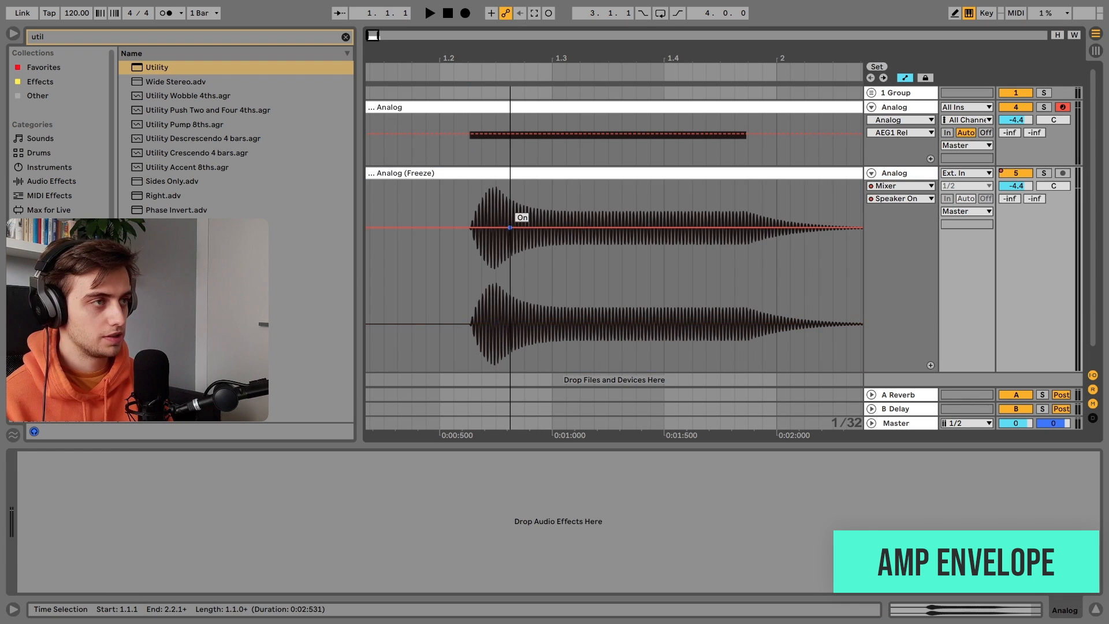
drag(468, 347, 468, 370)
drag(502, 184, 495, 184)
drag(477, 59, 476, 93)
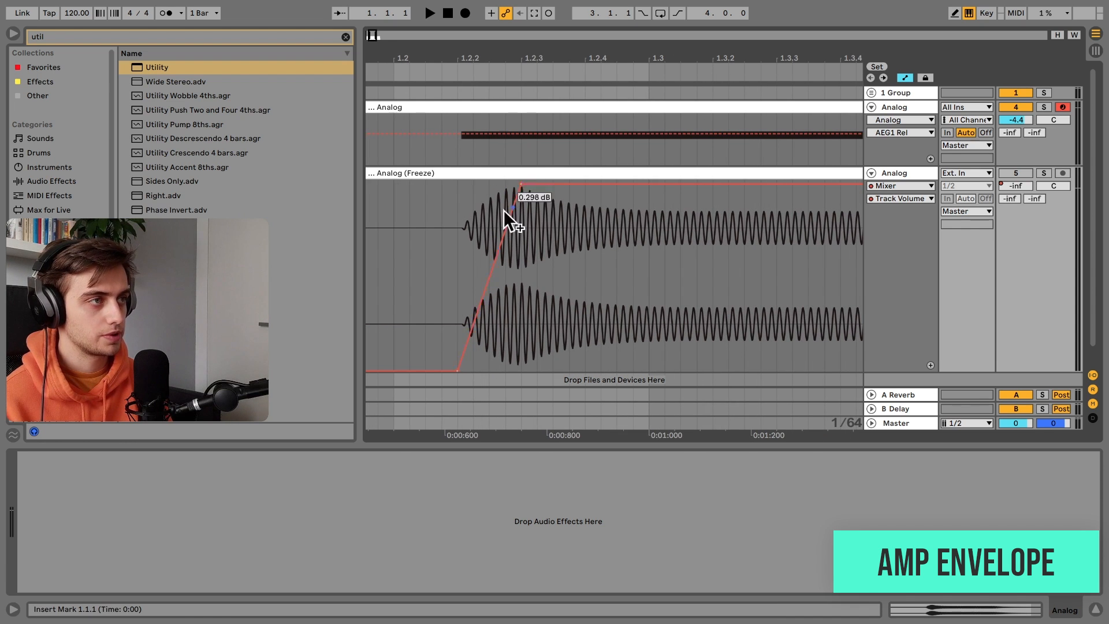
- Continue the volume automation with a decay to about -14.8 dB, a level sustain to the note's end and a release down to silence
drag(569, 183, 601, 279)
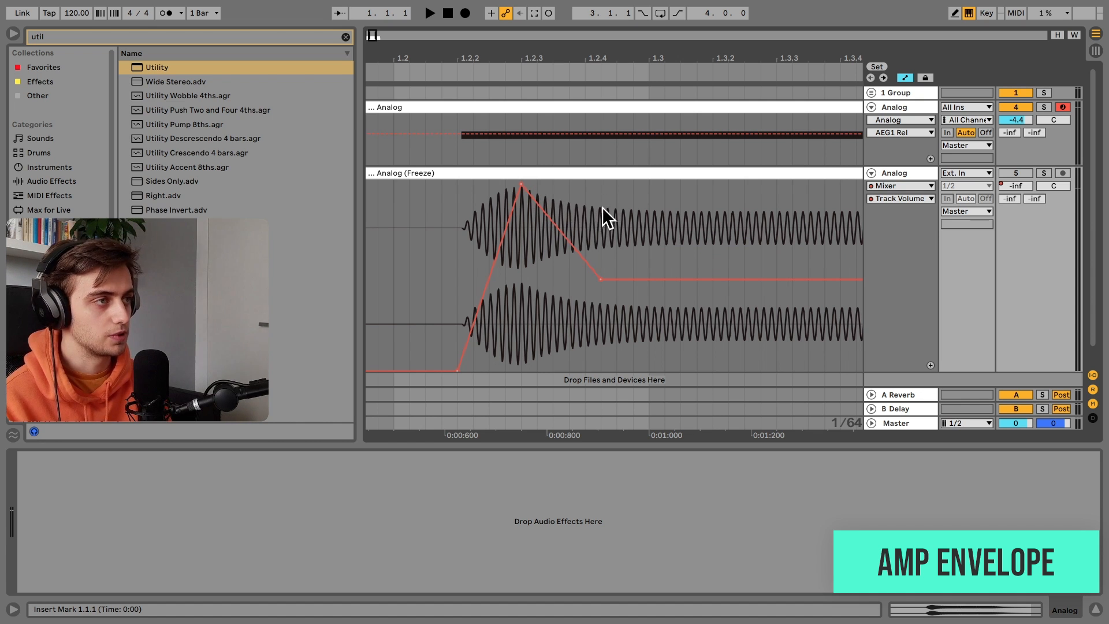
drag(642, 59, 543, 38)
click(779, 278)
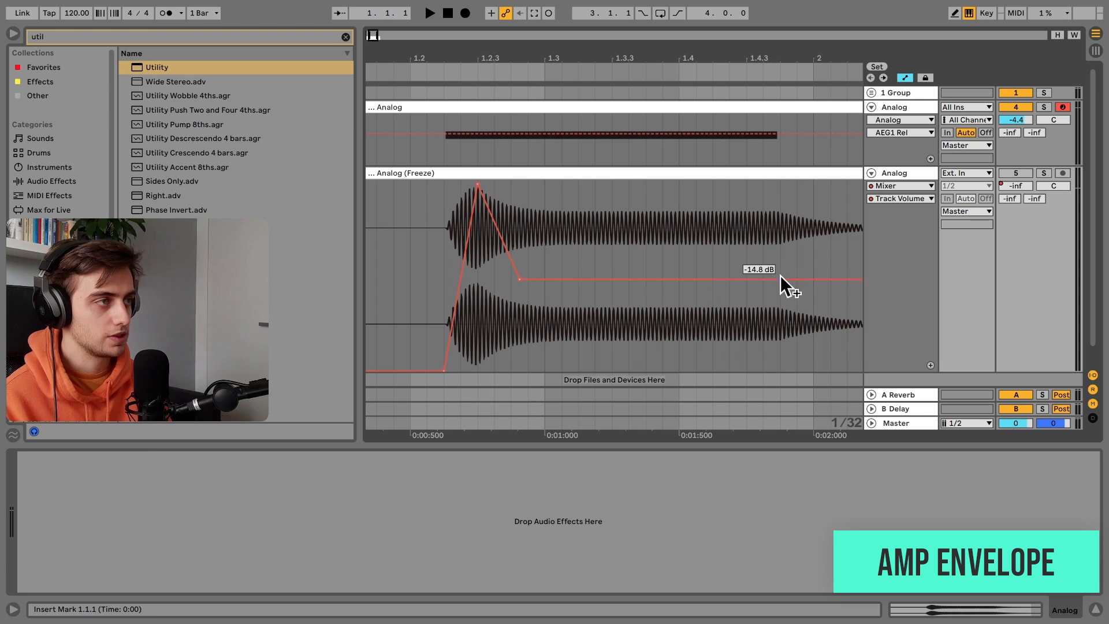
drag(764, 58, 630, 39)
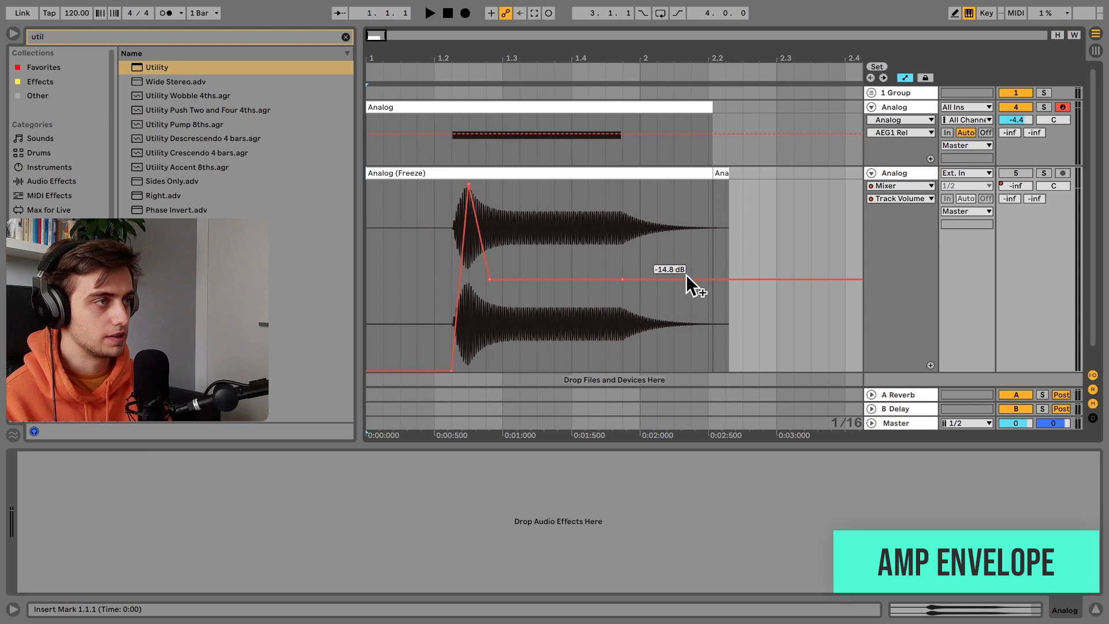
drag(688, 279, 691, 370)
drag(472, 51, 475, 75)
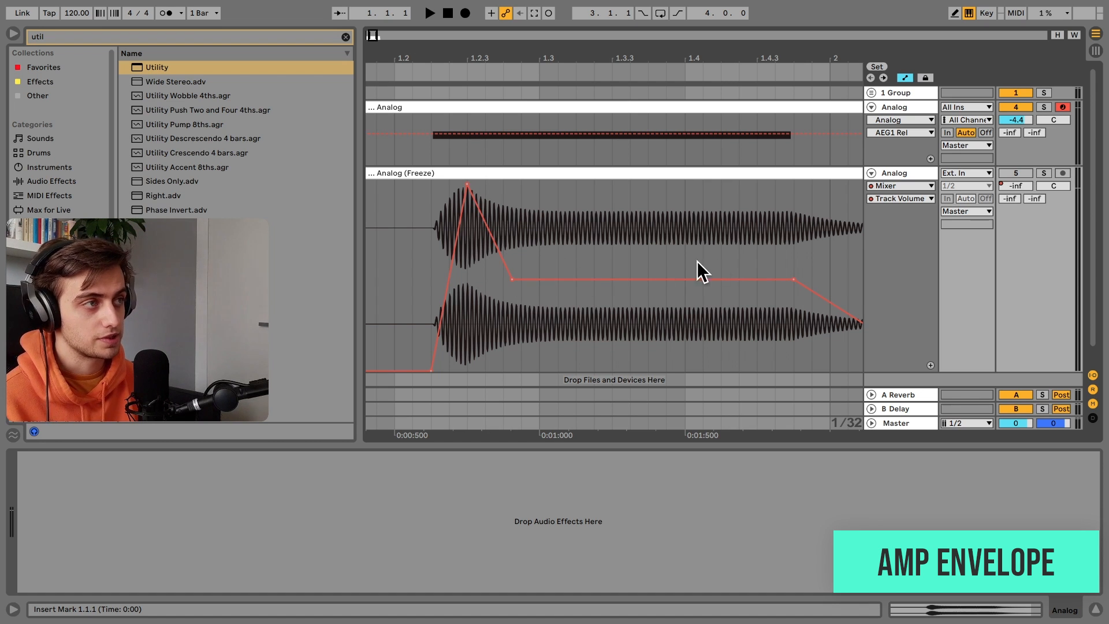
drag(786, 60, 783, 38)
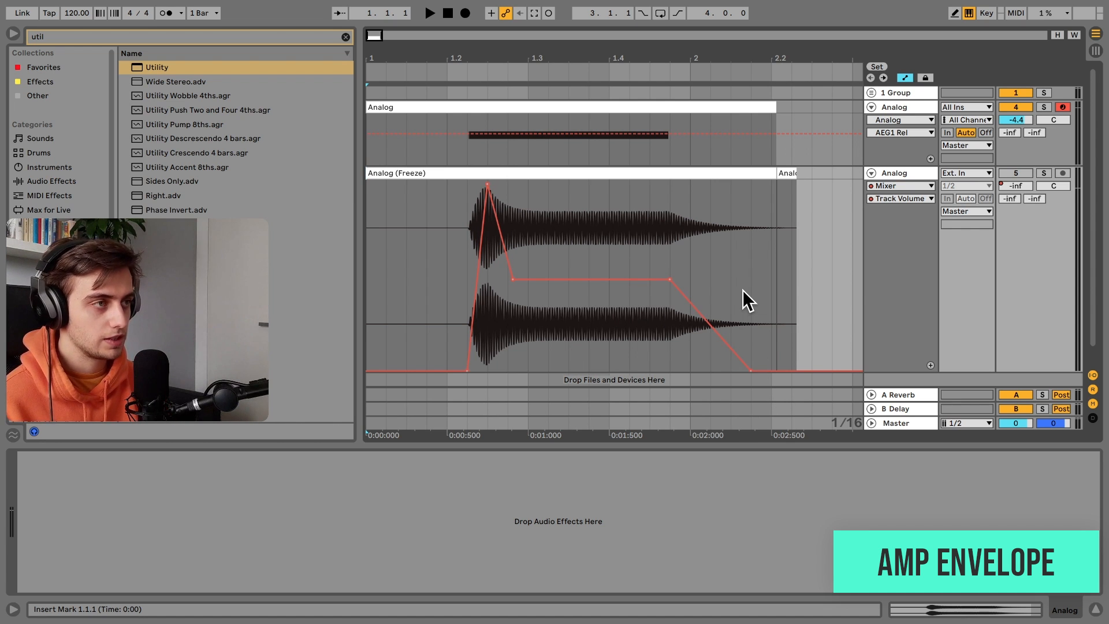
key(super+Tab)
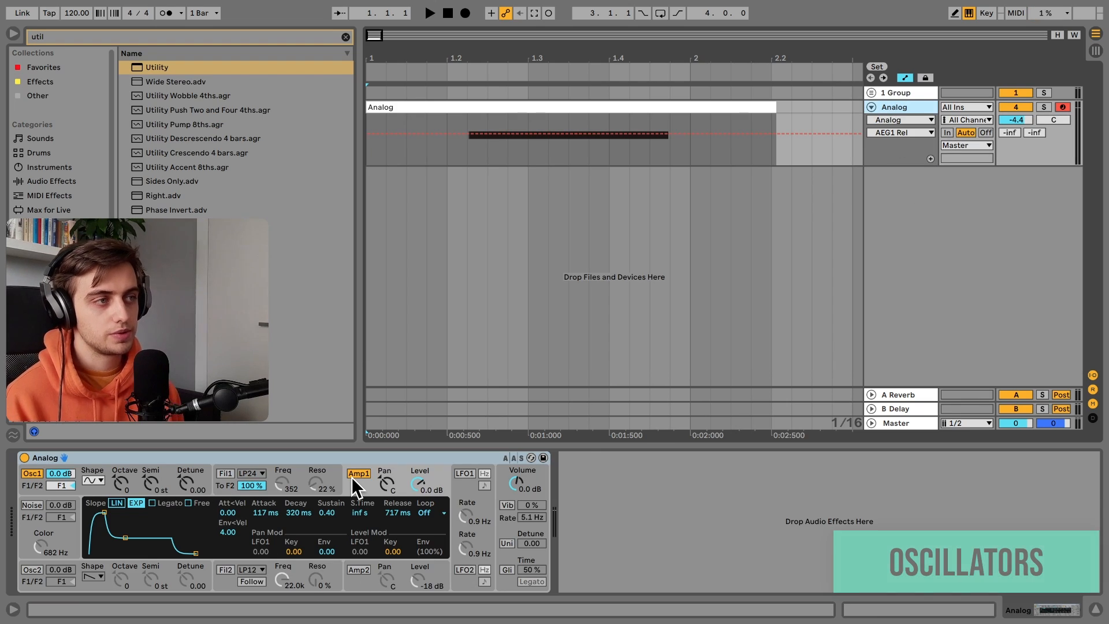
- Set oscillator 1's shape to a sawtooth wave and lower the synth's volume to -21 dB
click(88, 479)
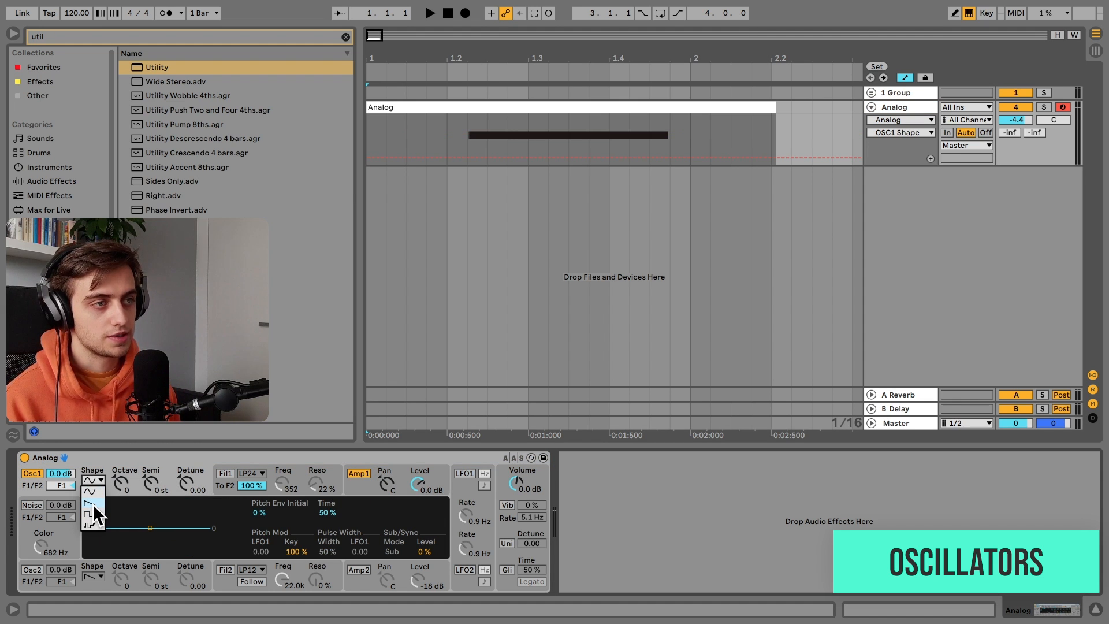
click(93, 503)
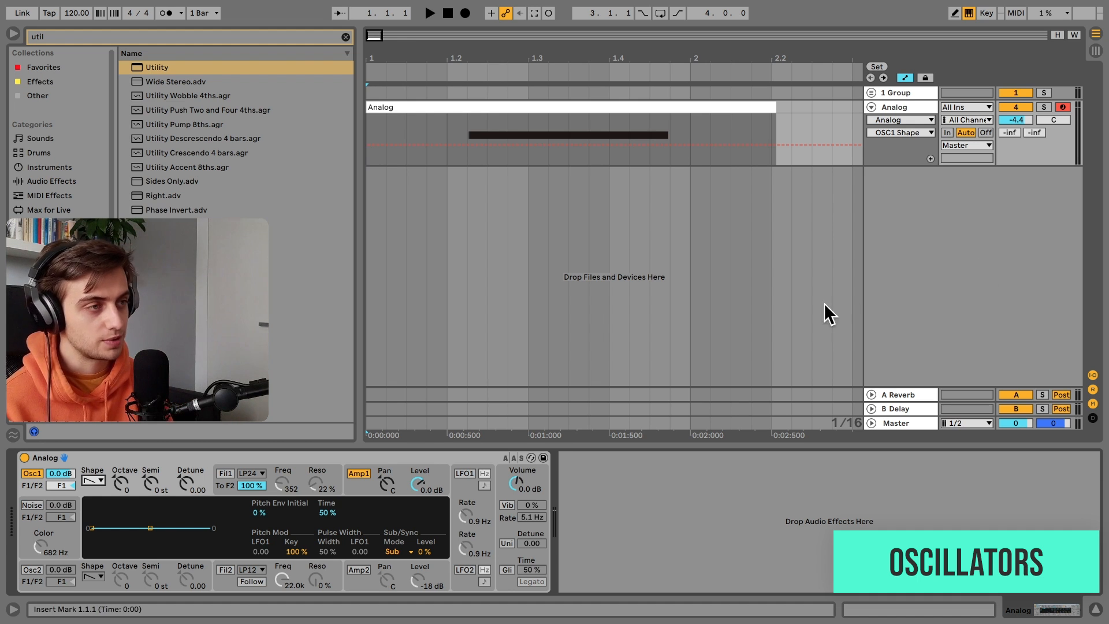
drag(513, 484, 514, 506)
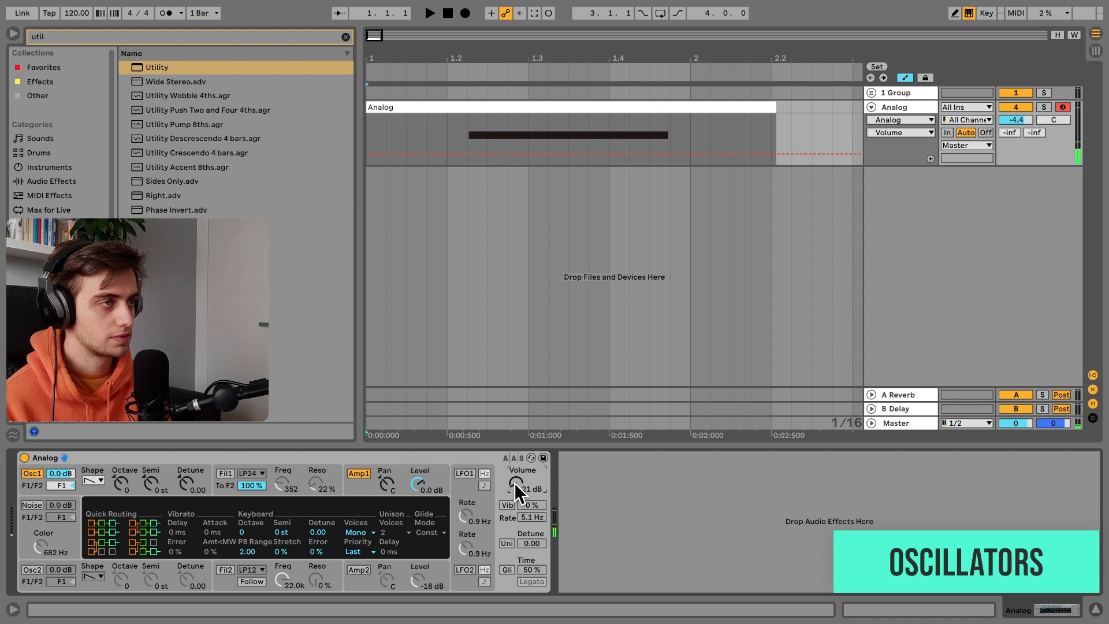
- Try the rectangle and noise shapes on oscillator 1, and return it to the sawtooth wave
click(95, 480)
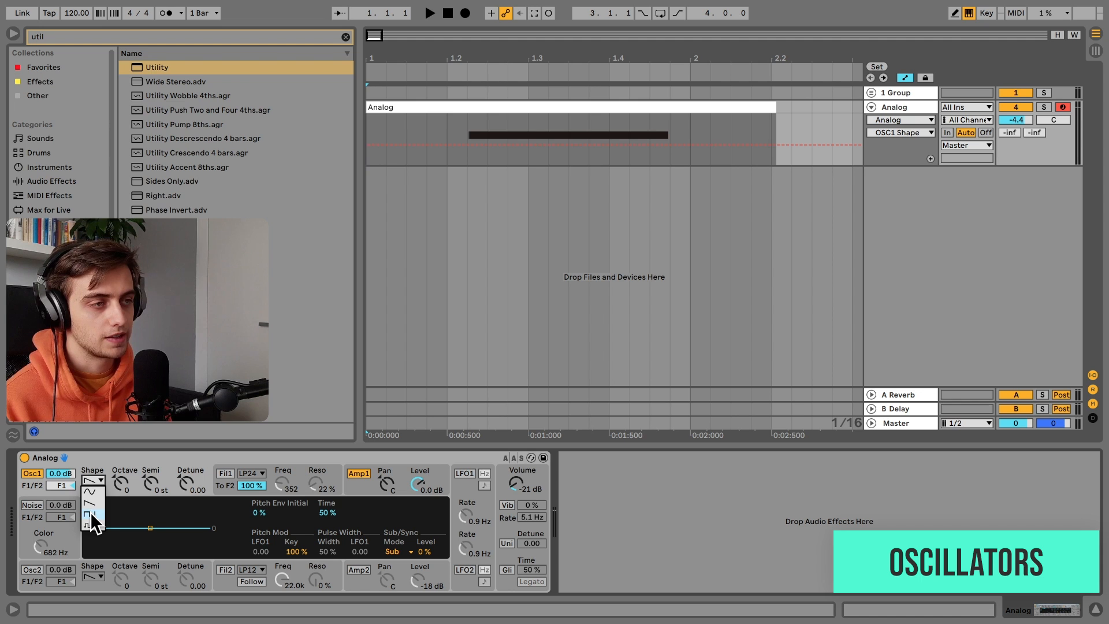
click(91, 512)
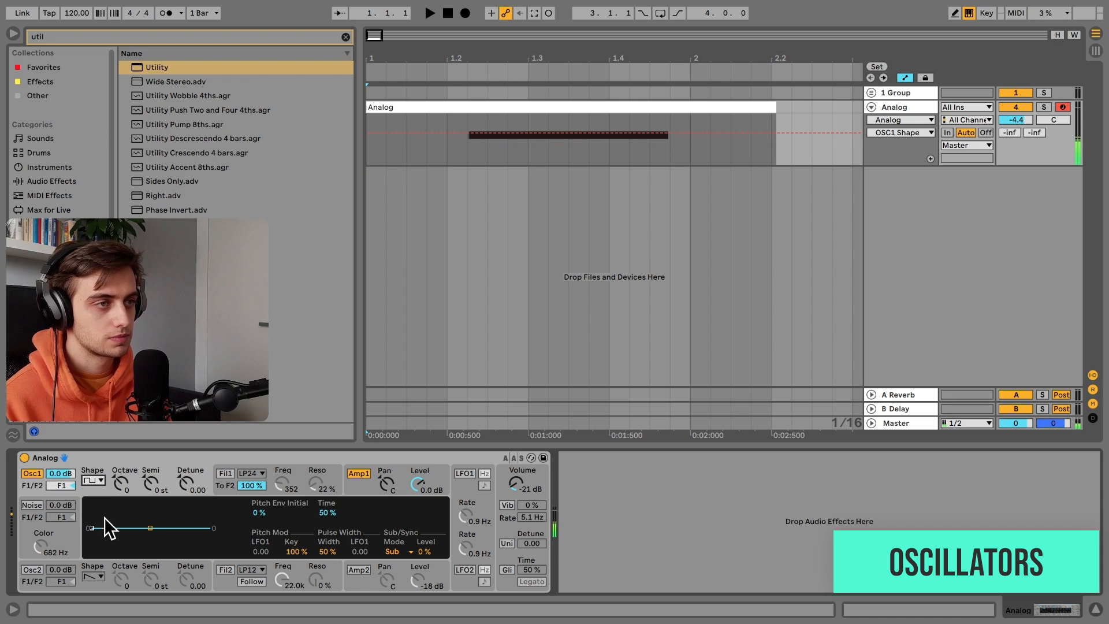
click(94, 480)
click(99, 527)
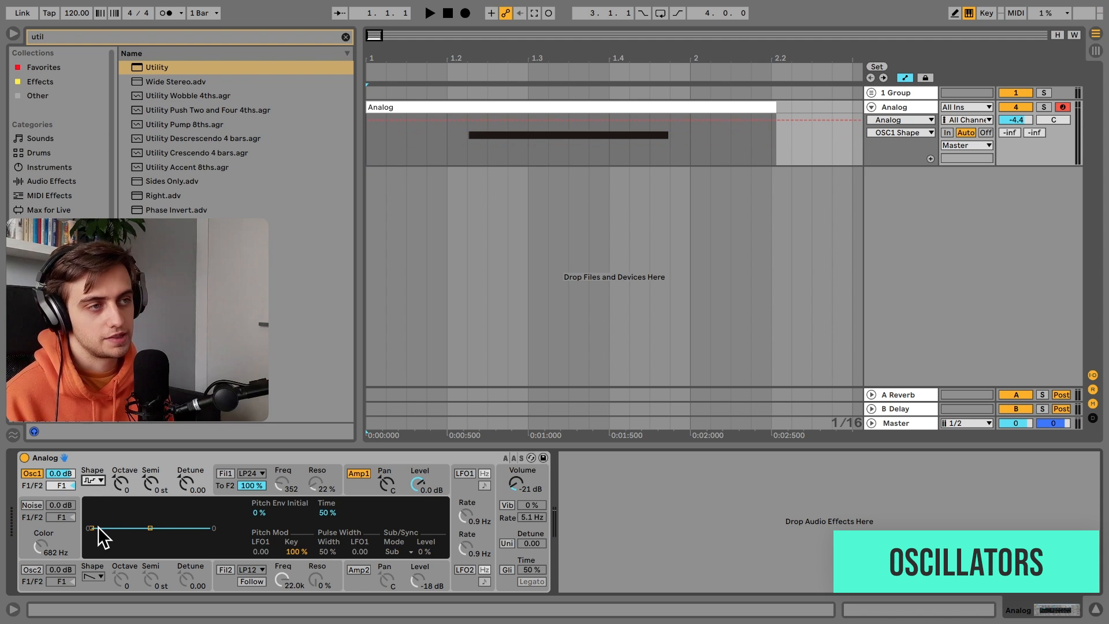
click(103, 481)
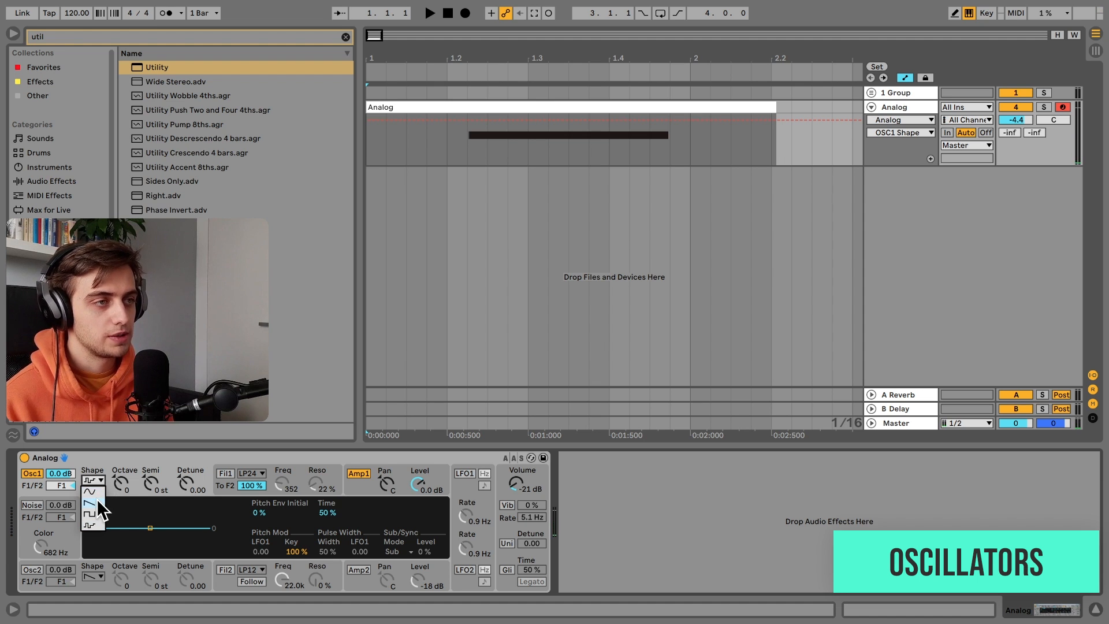
click(95, 498)
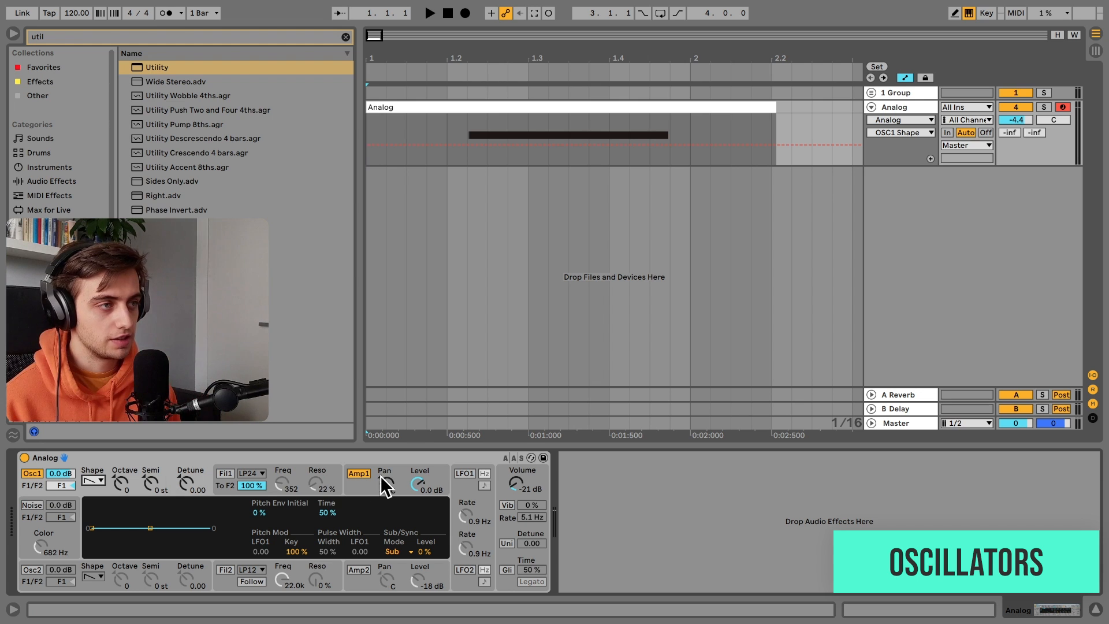
- Enable filter 1 with its frequency at 732 Hz and raise the synth's volume to -0.2 dB
click(225, 474)
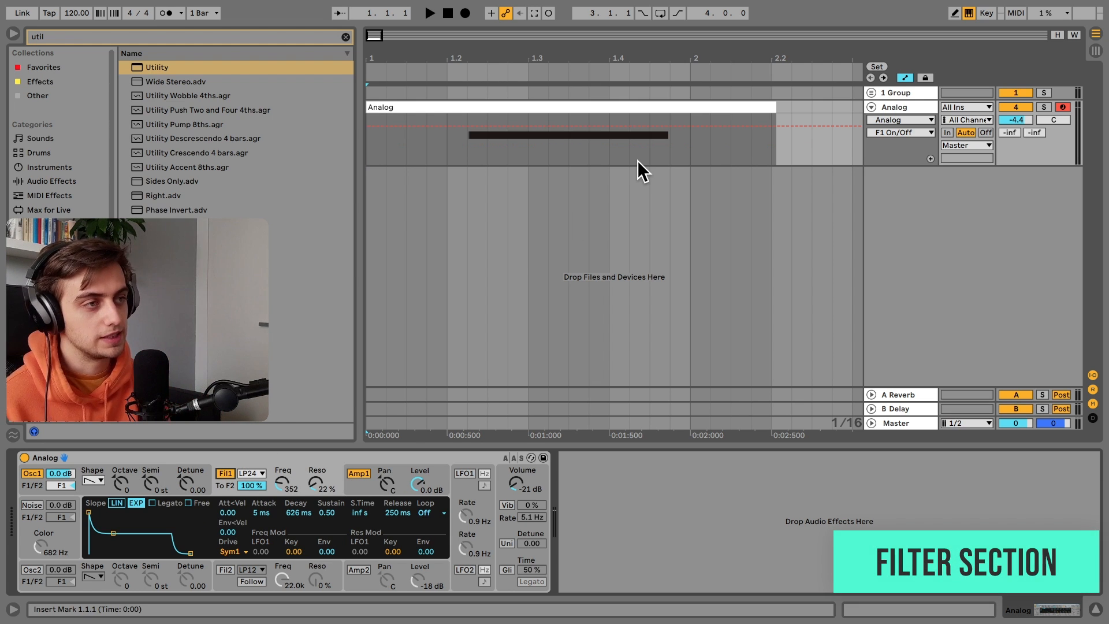
drag(516, 483, 516, 457)
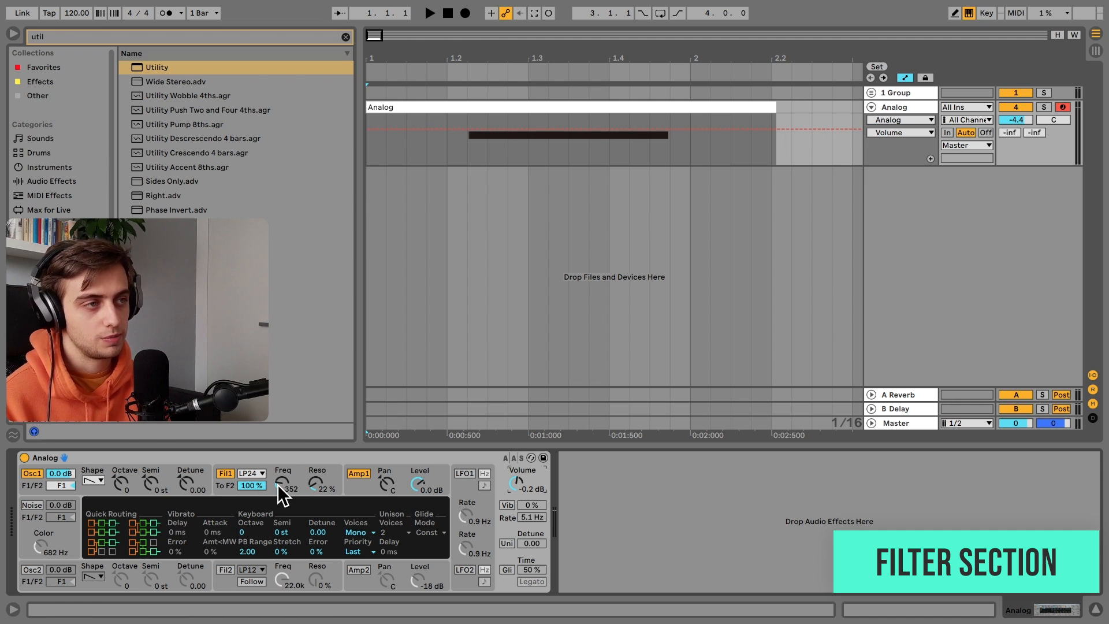
drag(278, 484, 375, 369)
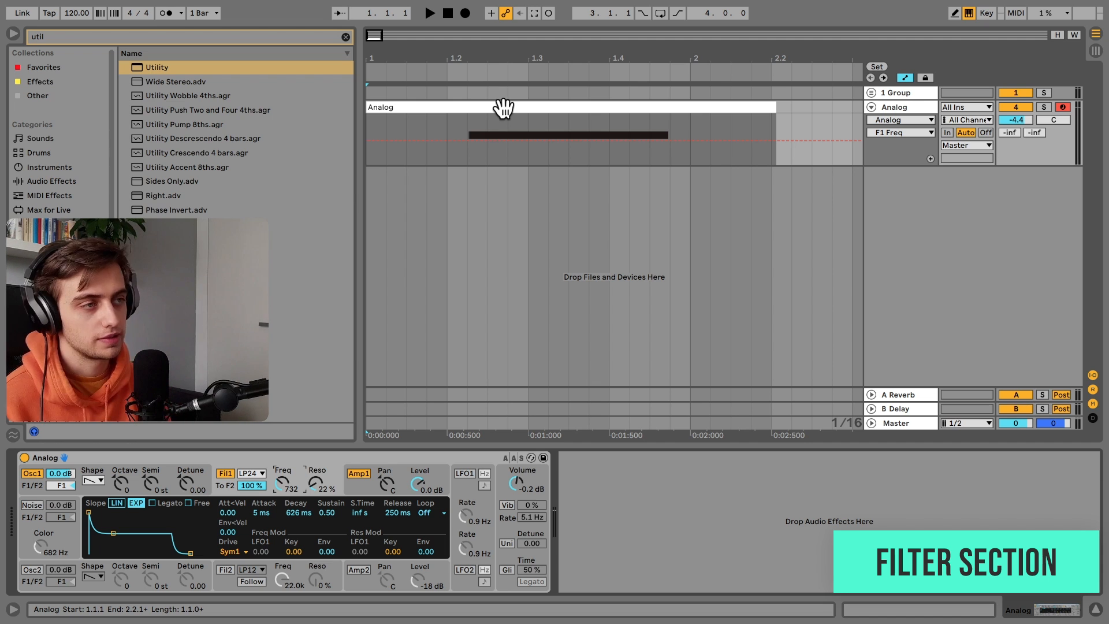
- Examine the filter types available for filter 1, leaving the type as it is
click(252, 474)
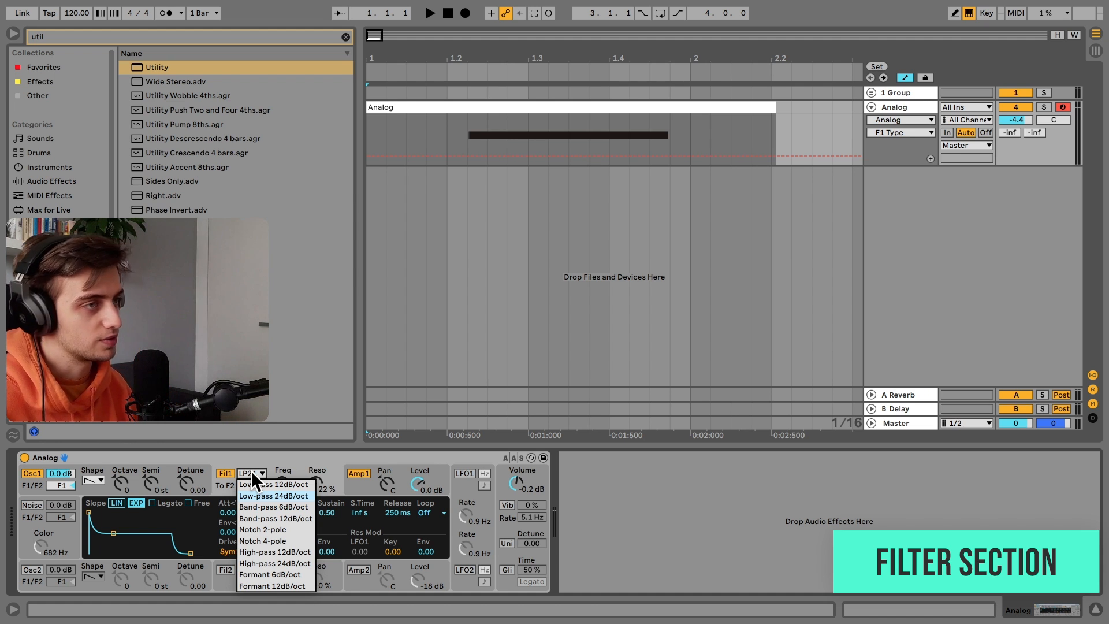
click(253, 474)
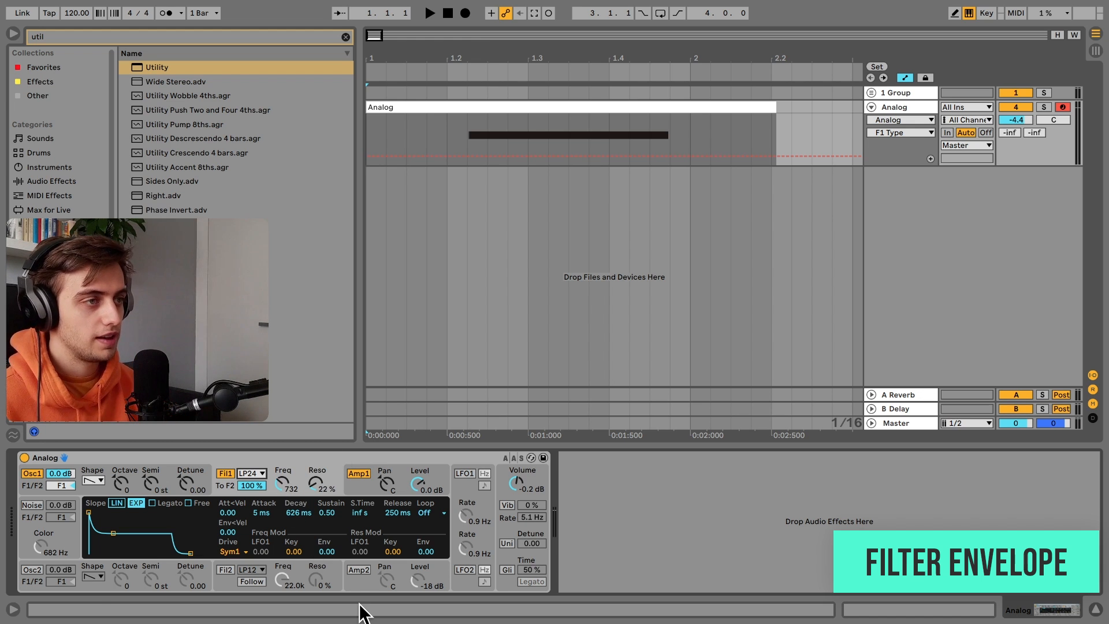
- Set filter 1's envelope sustain to 0.00 and its frequency to 190 Hz, and raise the envelope's modulation of the filter frequency
drag(325, 514, 324, 555)
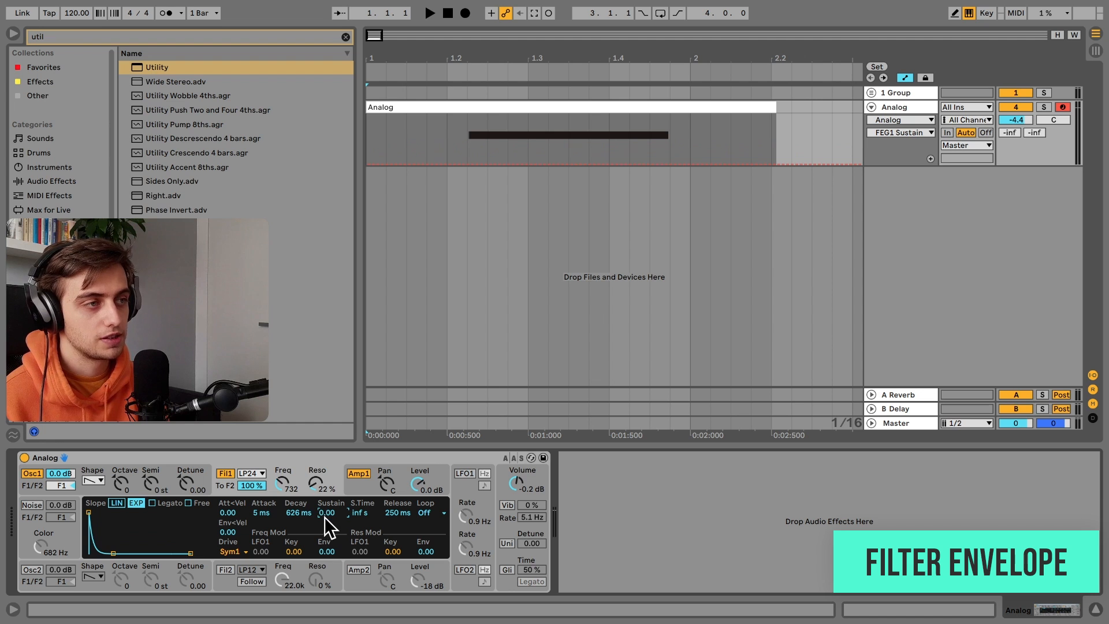
drag(282, 484, 282, 511)
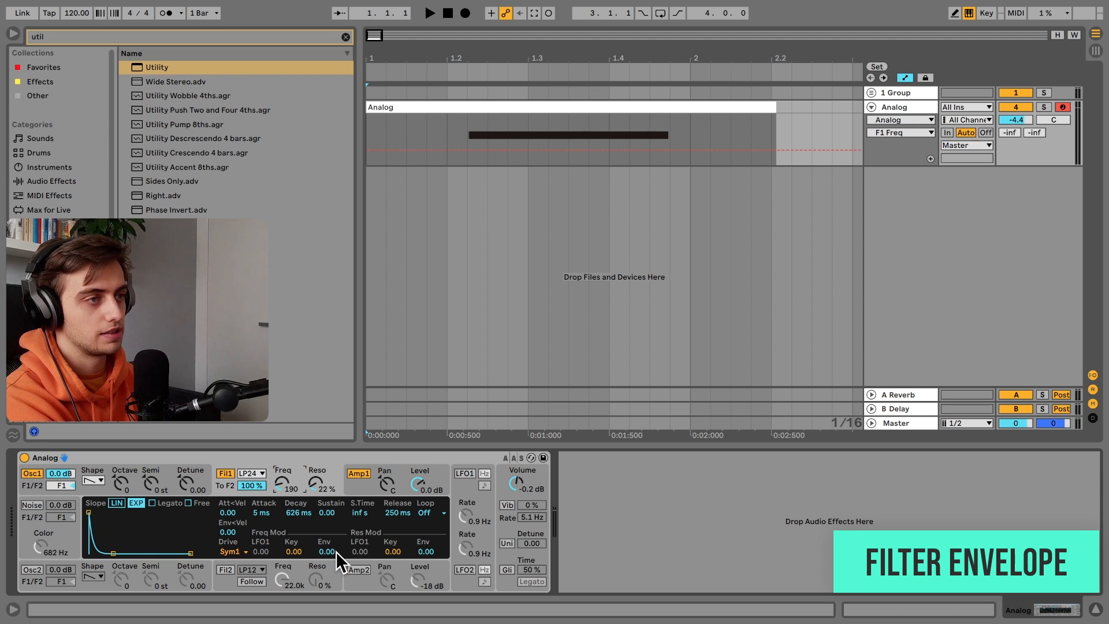
mouse_move(326, 551)
mouse_down()
mouse_move(327, 532)
mouse_move(327, 547)
mouse_up()
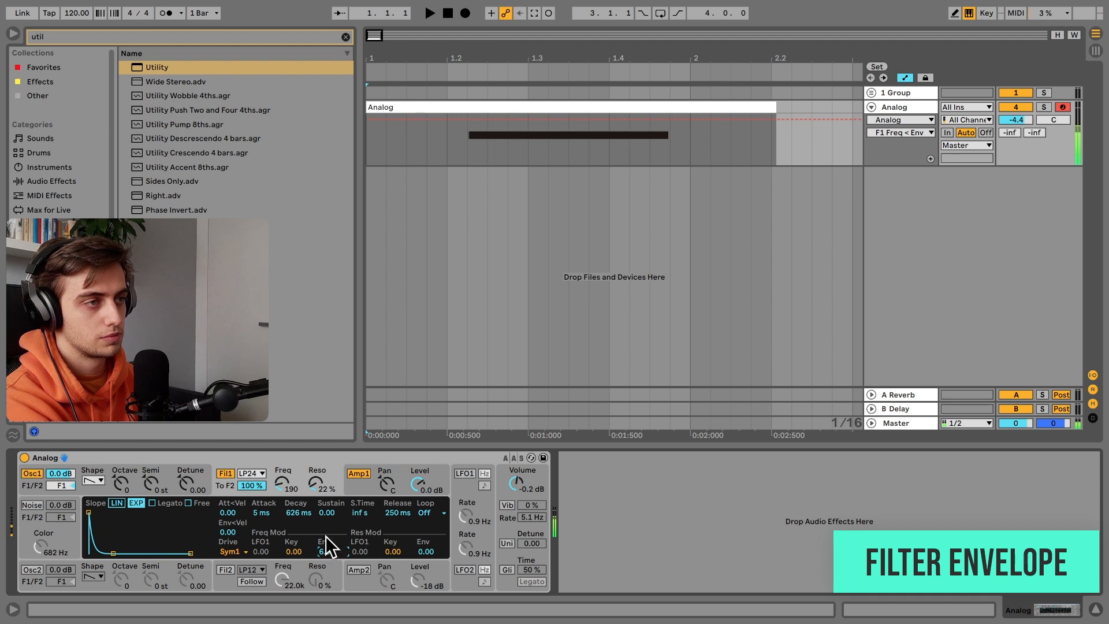
- Set filter 1's frequency to 471 Hz and its envelope modulation to 3.02, and lengthen the filter envelope's decay
drag(282, 483, 282, 474)
drag(326, 551, 326, 558)
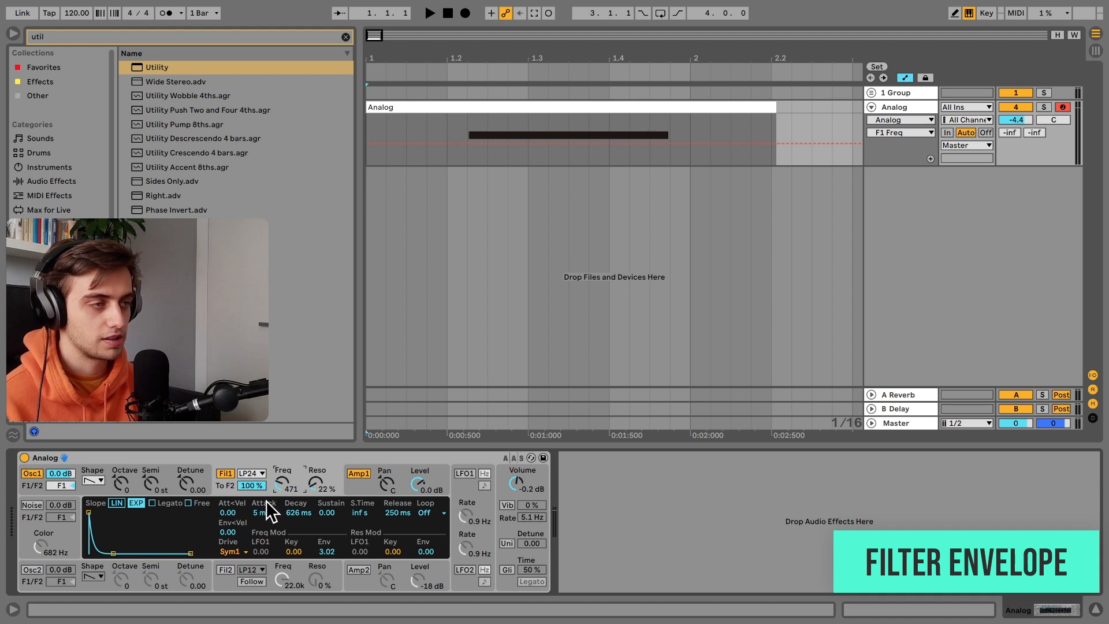
drag(292, 514, 293, 468)
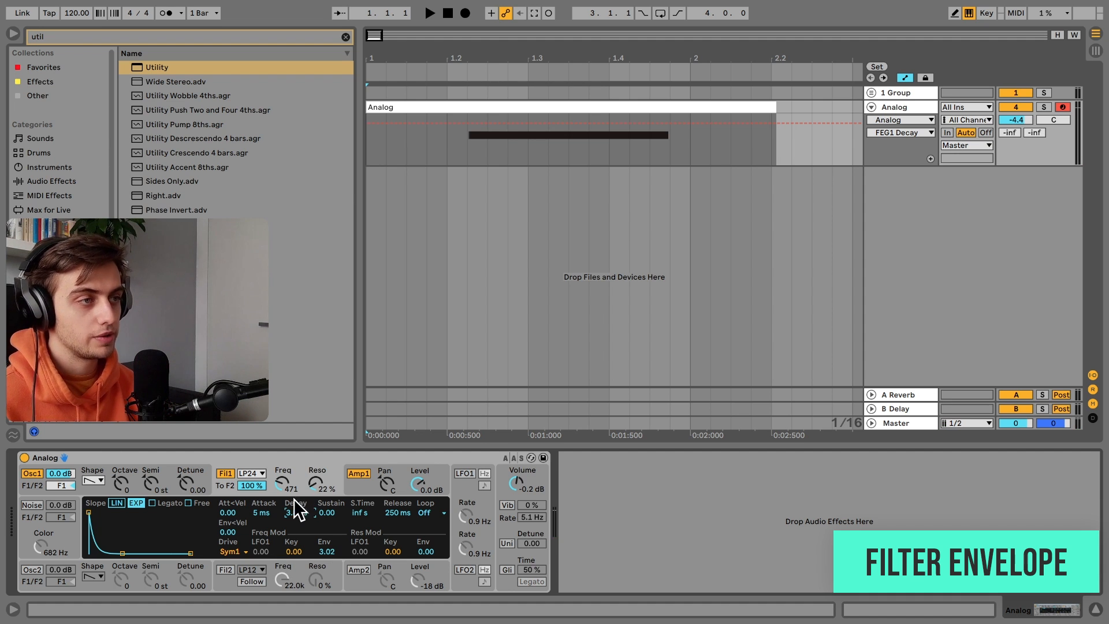
- Set the envelope modulation of filter 1's frequency to 2.25 and the filter's resonance to 29 %
click(325, 551)
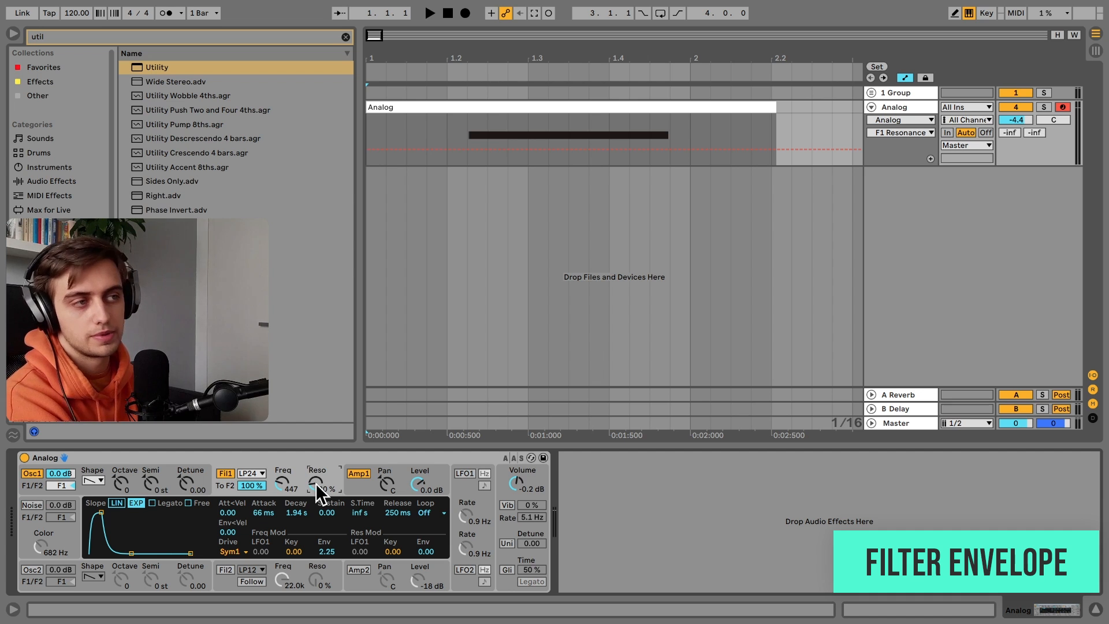
drag(316, 483, 316, 510)
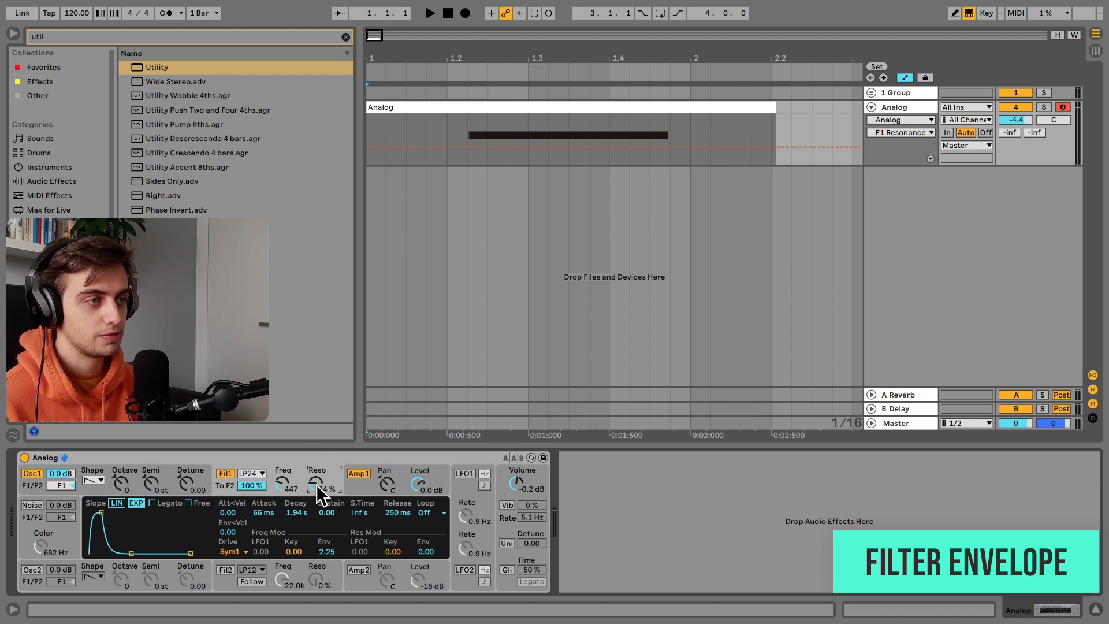
drag(316, 484, 317, 498)
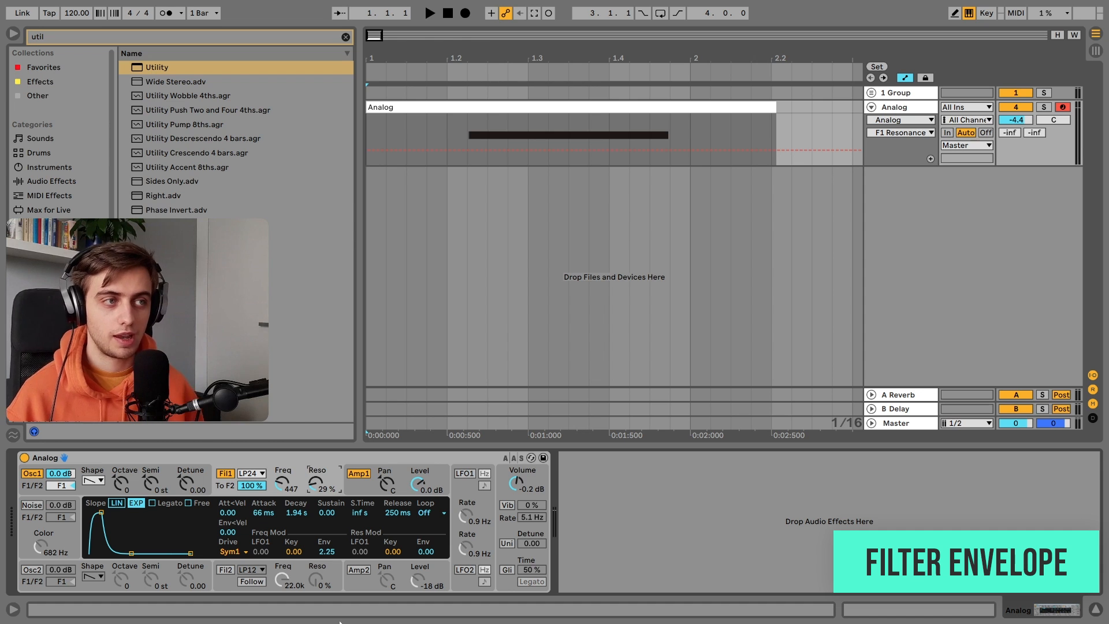
- Set the synth's number of voices to 32 and return to the filter 1 settings
click(504, 524)
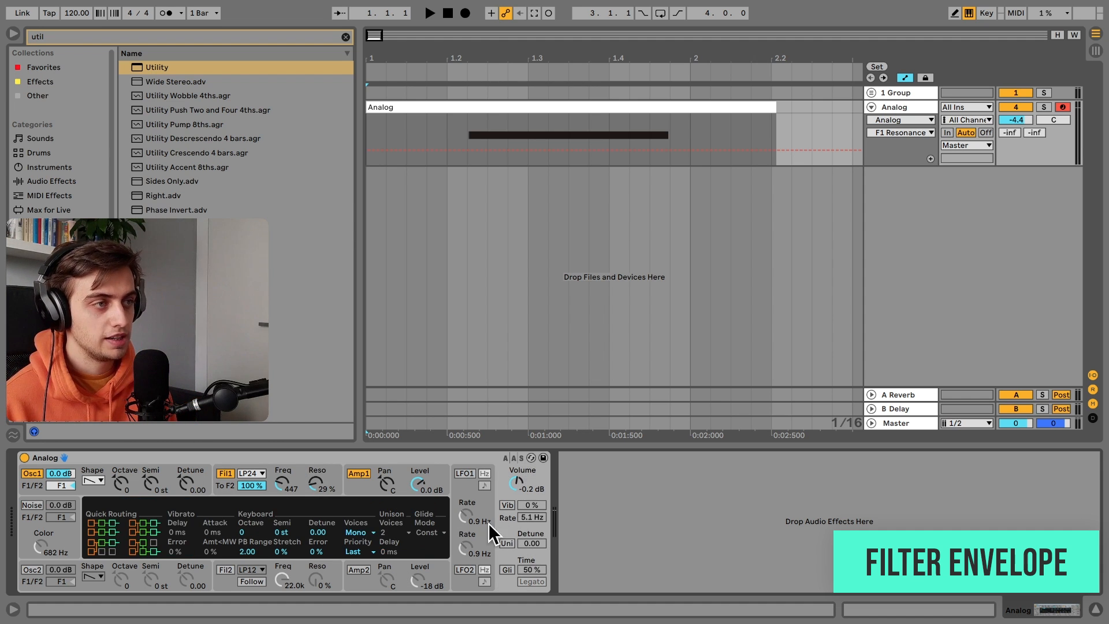
click(355, 533)
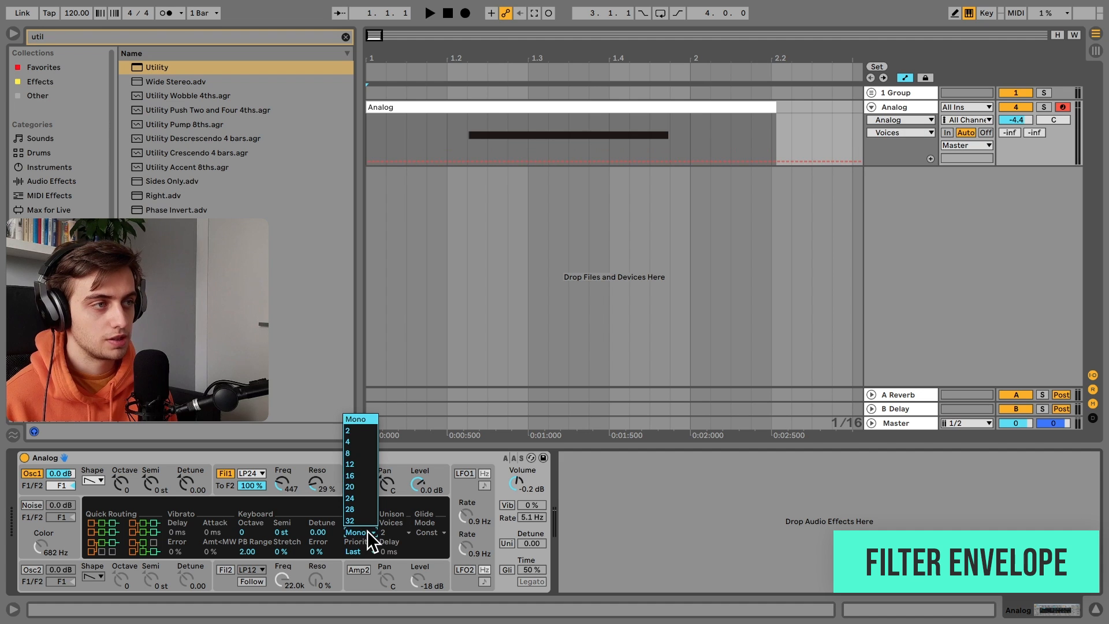
click(362, 520)
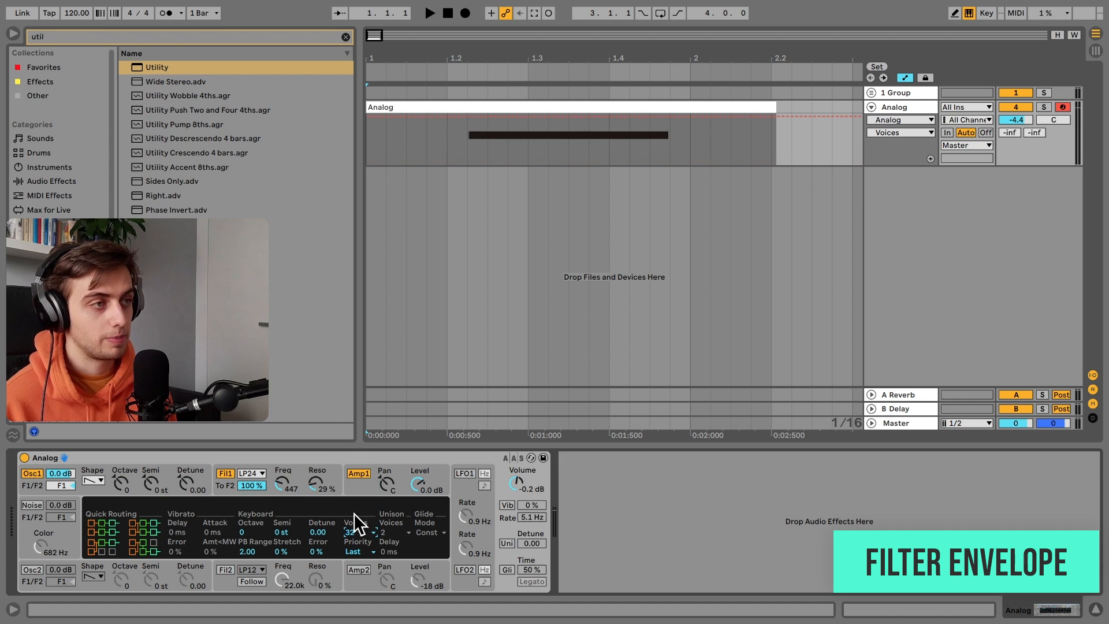
click(335, 473)
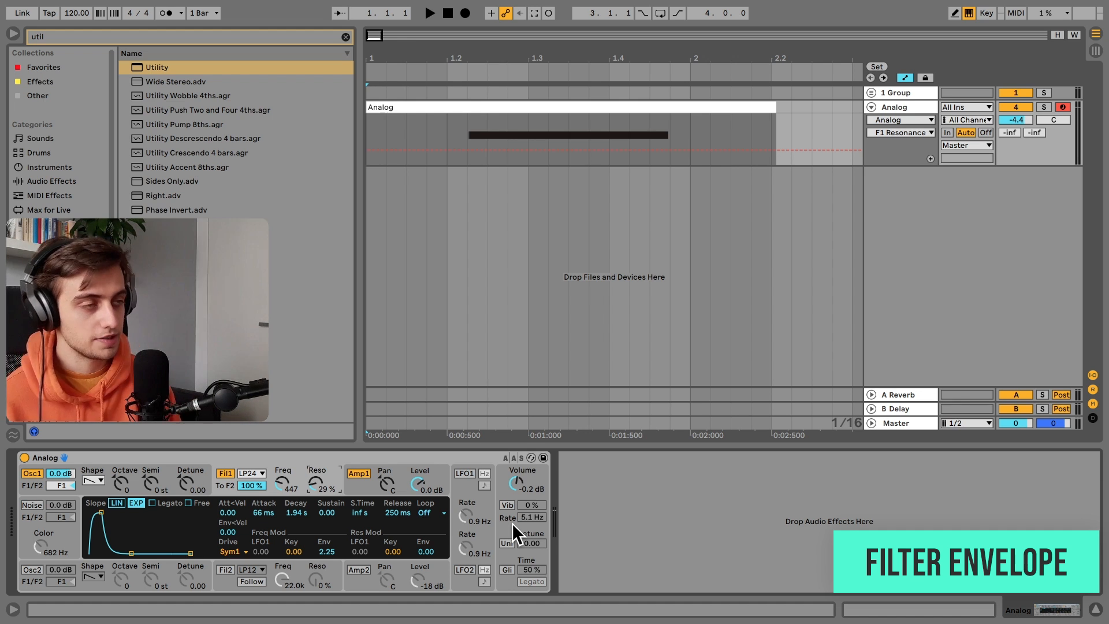
- Set oscillator 1's octave to -2 and review the drive types available for filter 1, leaving Sym1 selected
click(107, 476)
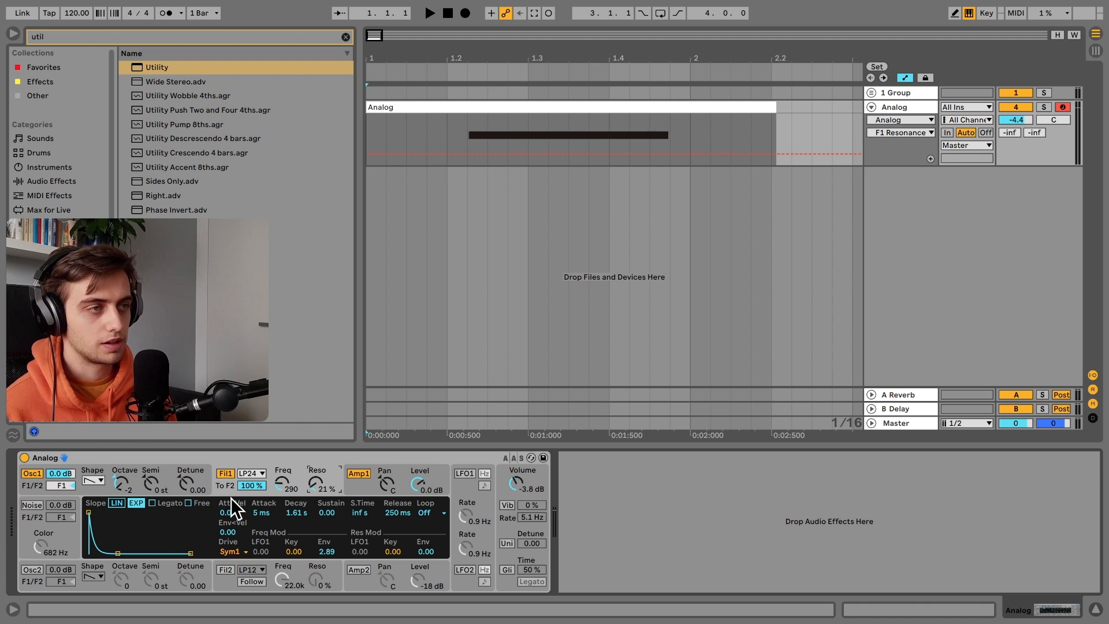
click(232, 550)
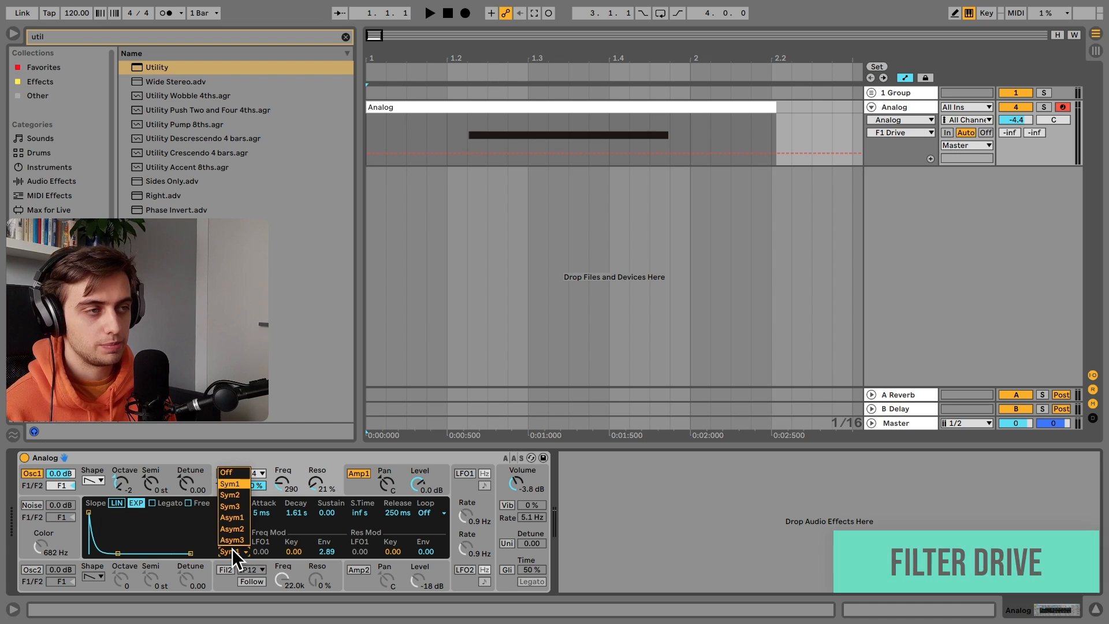
click(231, 550)
click(237, 553)
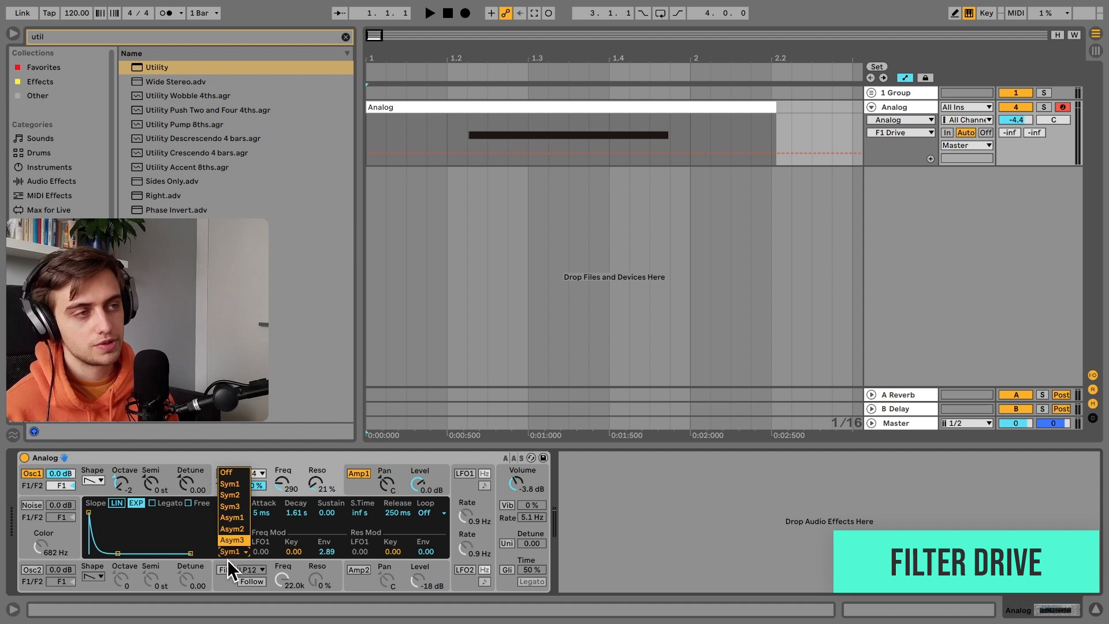
click(243, 479)
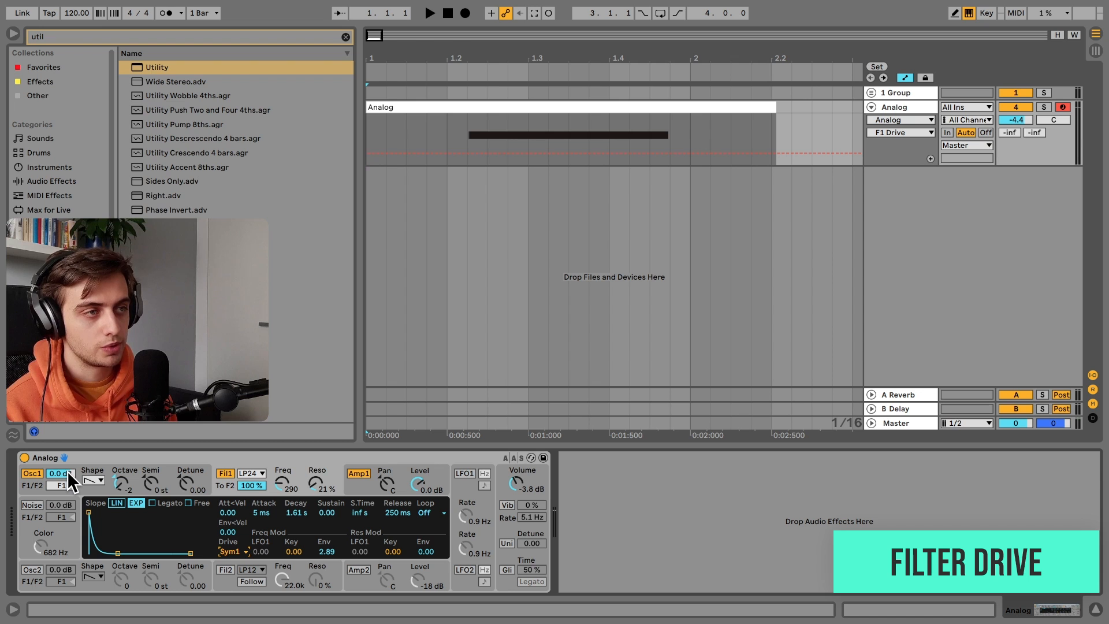
- Raise oscillator 1's level to 9.5 dB, and switch filter 1's drive off after trying Asym3
drag(67, 470, 67, 450)
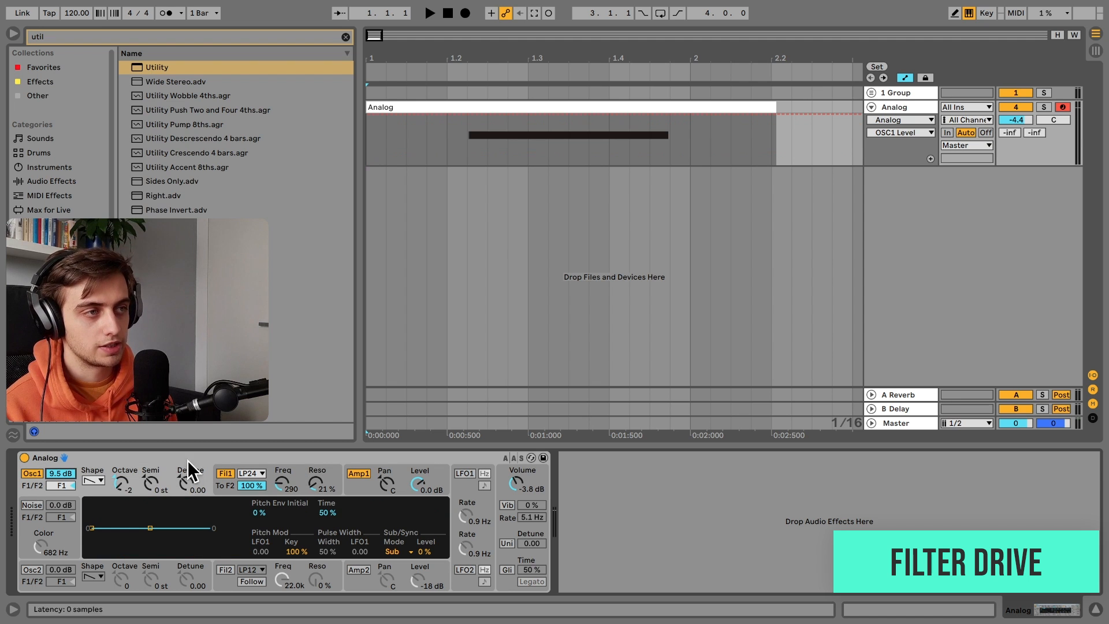
click(223, 485)
click(237, 546)
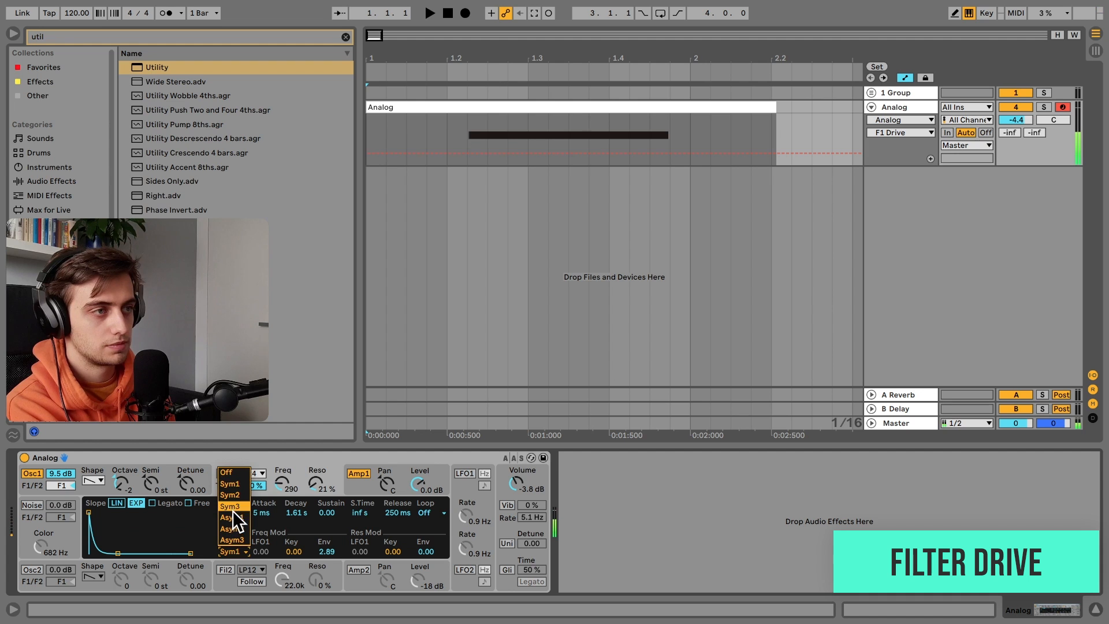
click(232, 540)
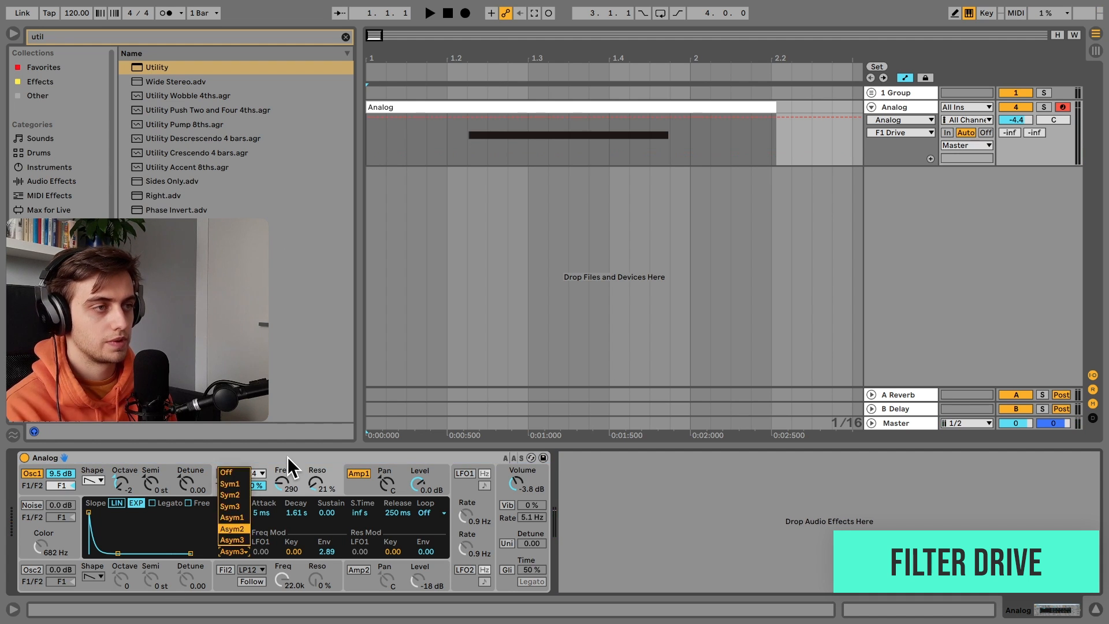
click(288, 458)
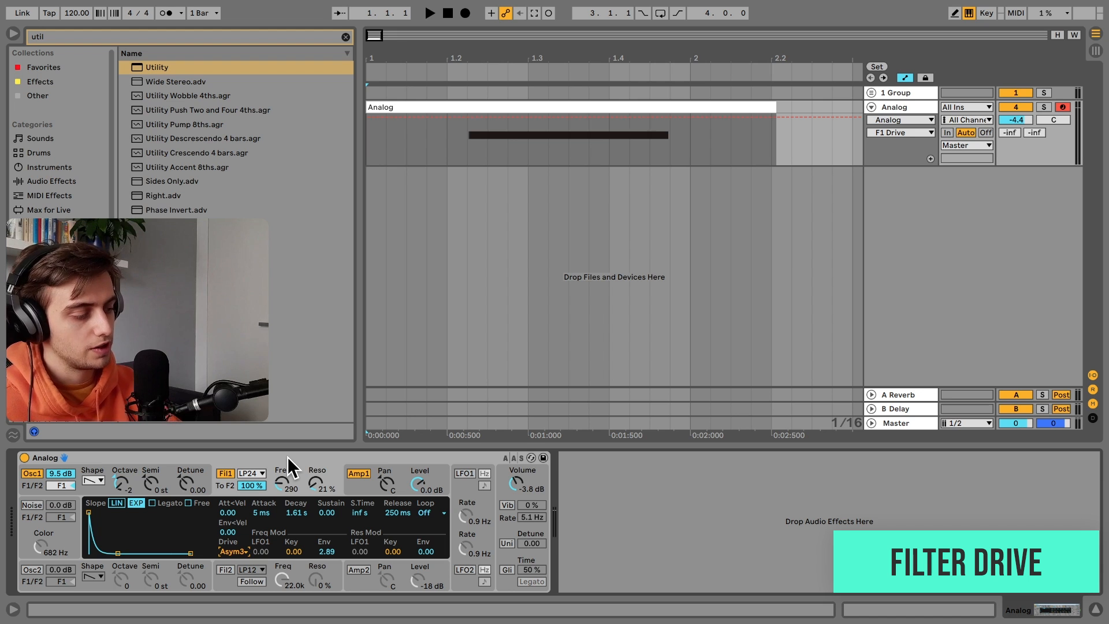
click(225, 550)
click(233, 464)
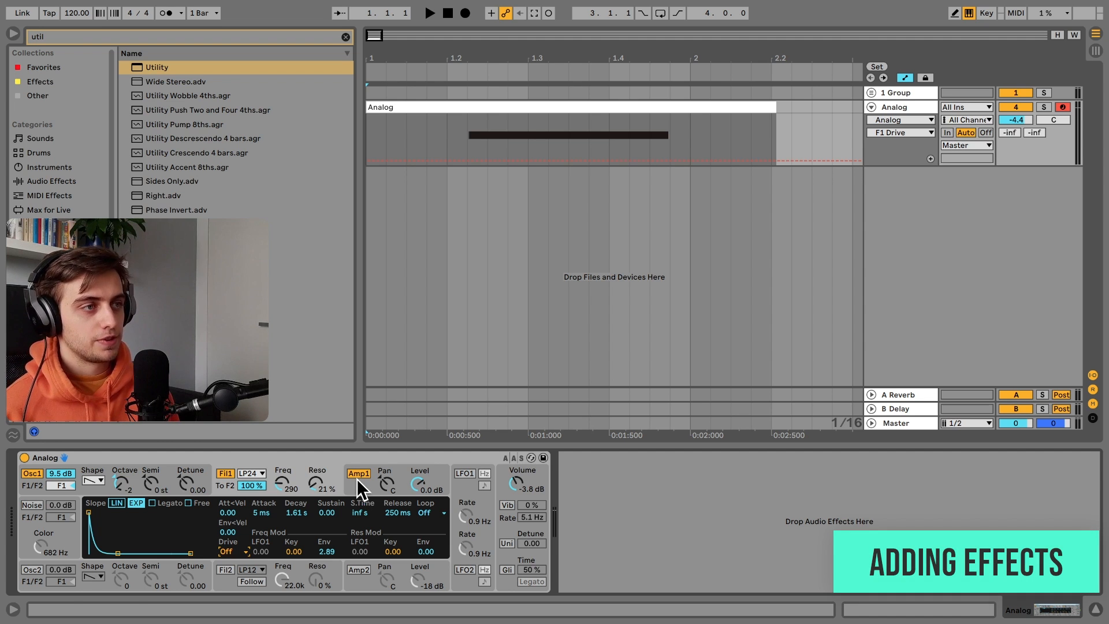
- Add a Reverb from the Effects collection after the synth, and insert a Chorus between the synth and the Reverb
click(348, 38)
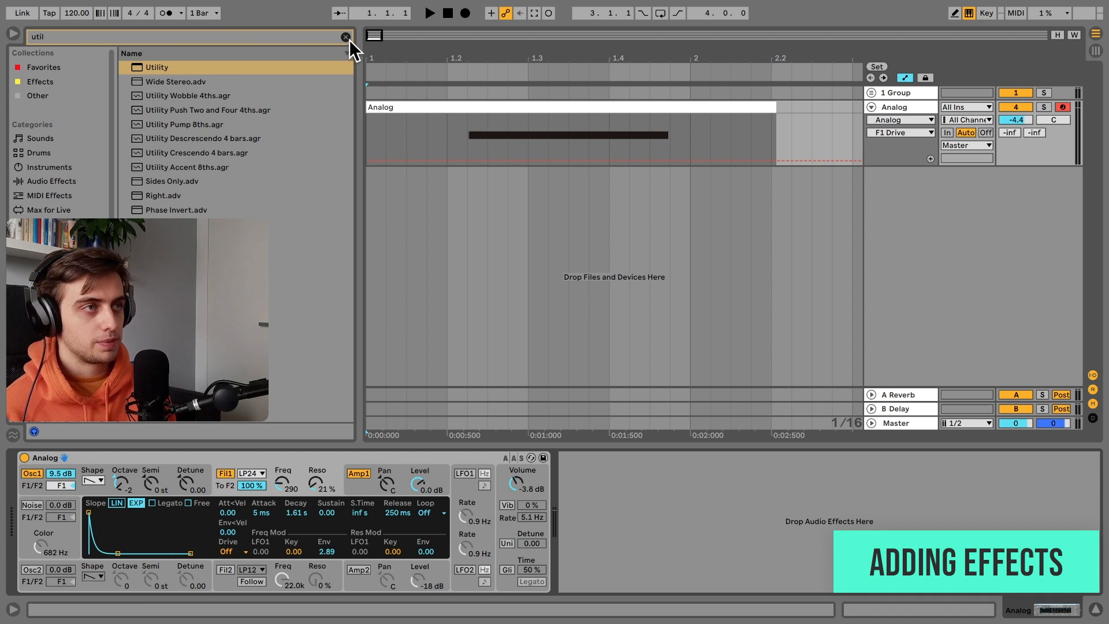
click(58, 84)
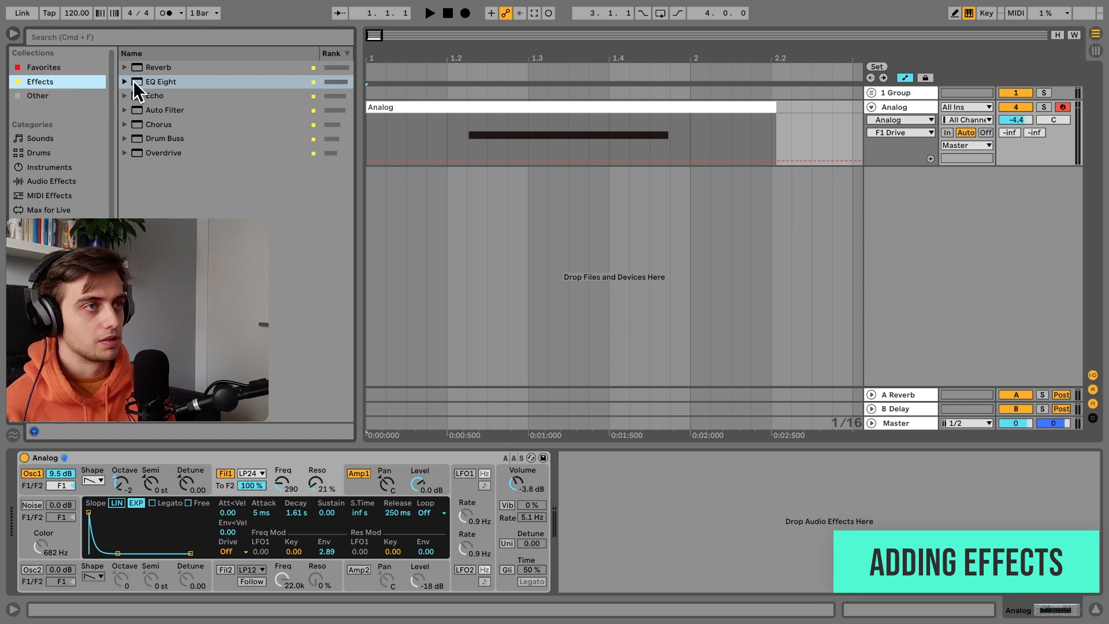
double_click(165, 67)
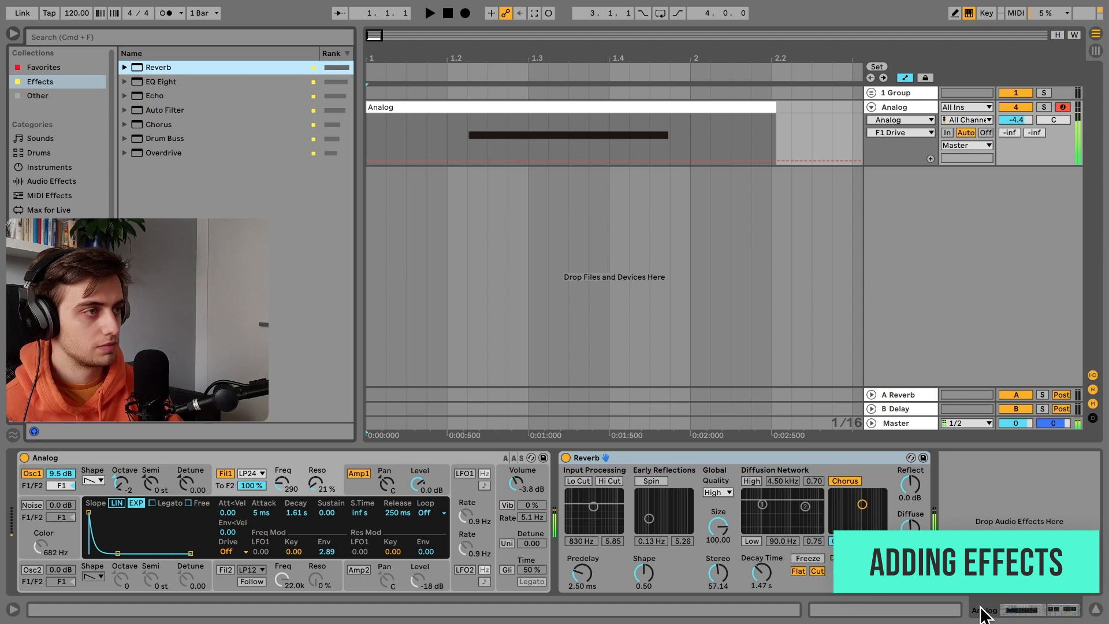
click(175, 122)
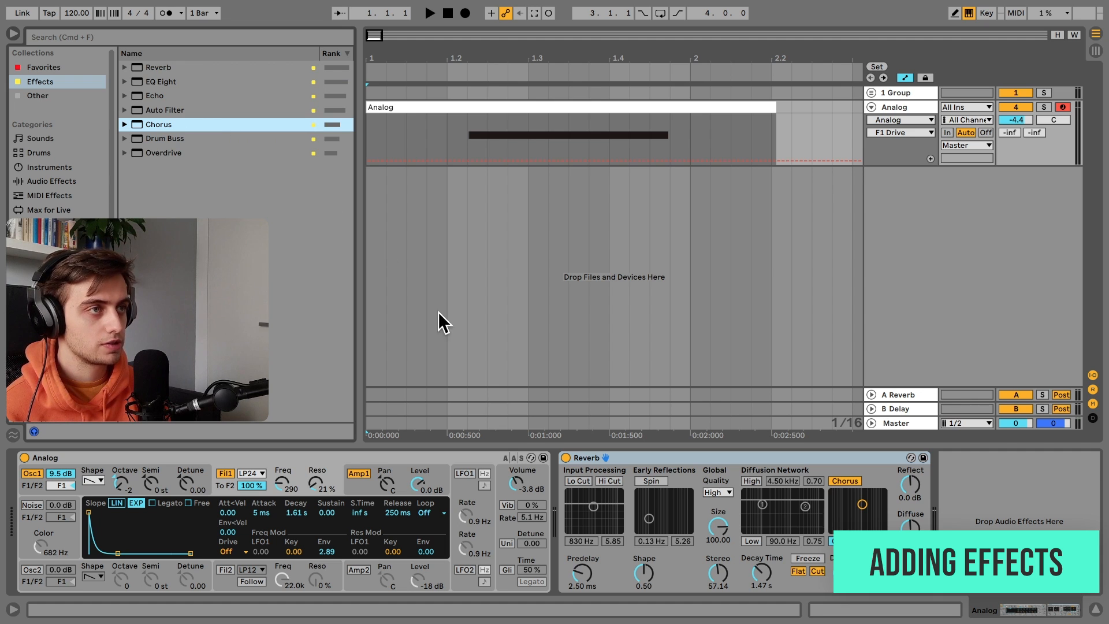
drag(154, 124, 539, 521)
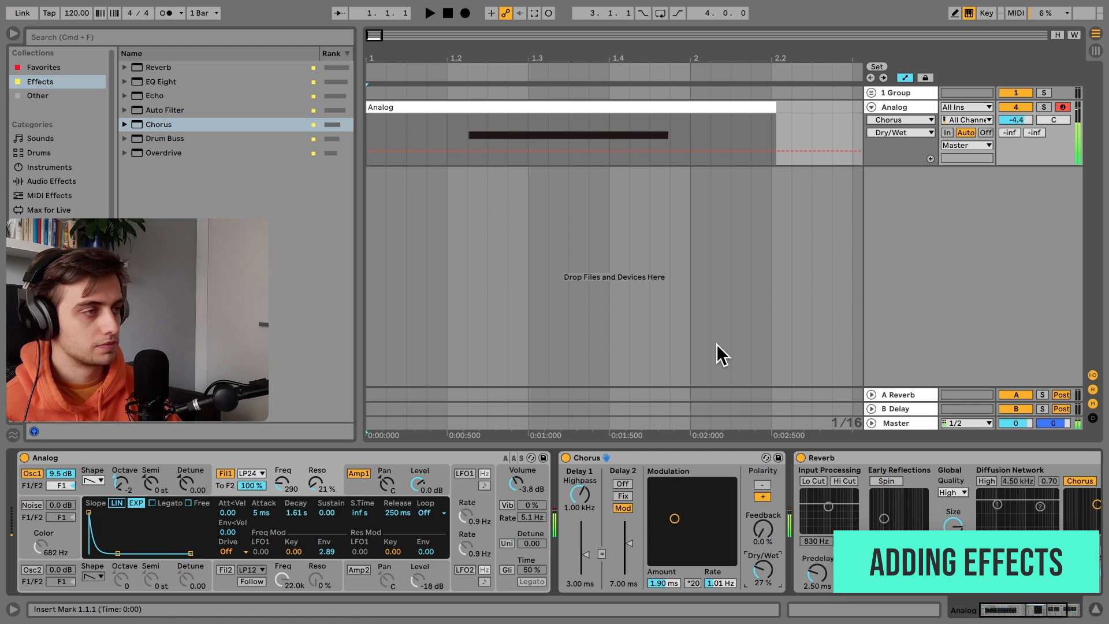
- Remove the Chorus and Reverb effects from the Analog track
click(660, 460)
key(Delete)
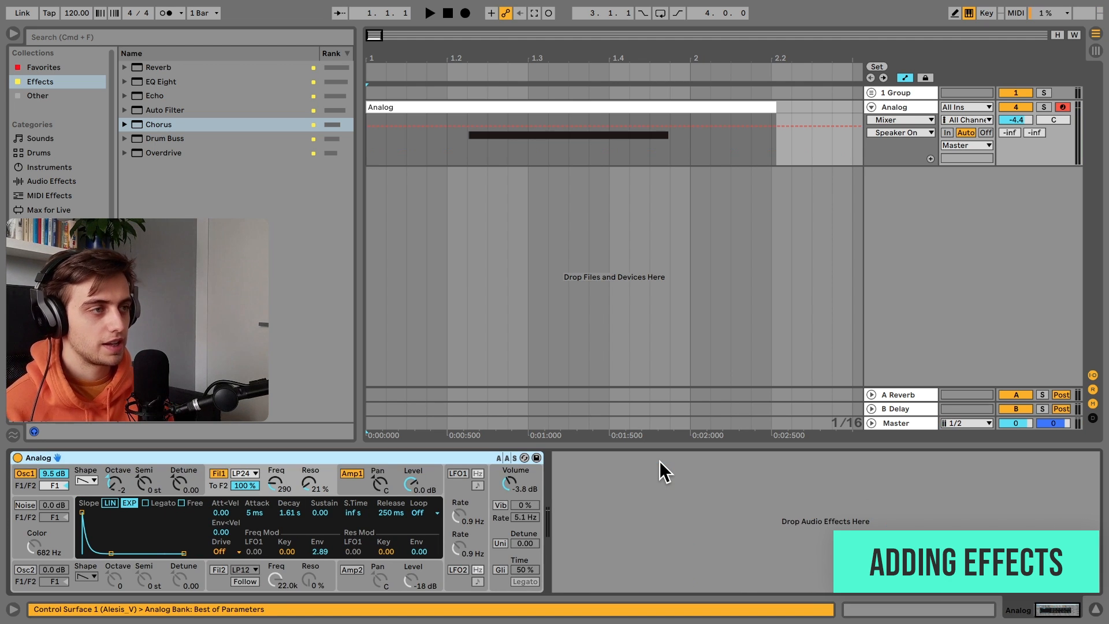
click(659, 460)
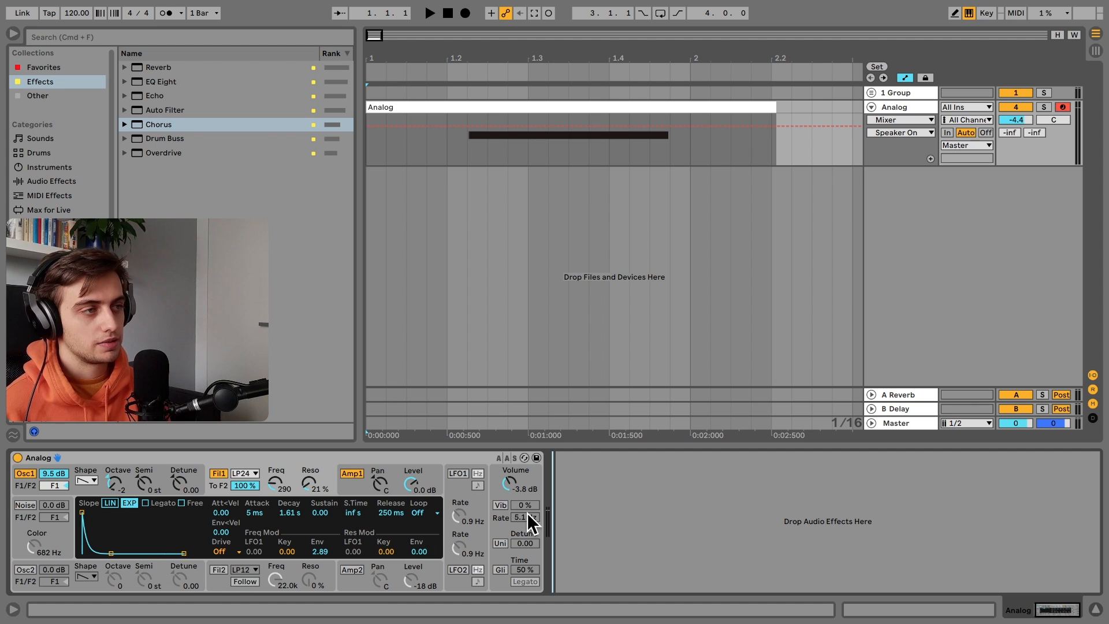
- Try the synth's quick routing presets and choose the parallel one that gives each oscillator its own filter and amp
click(502, 525)
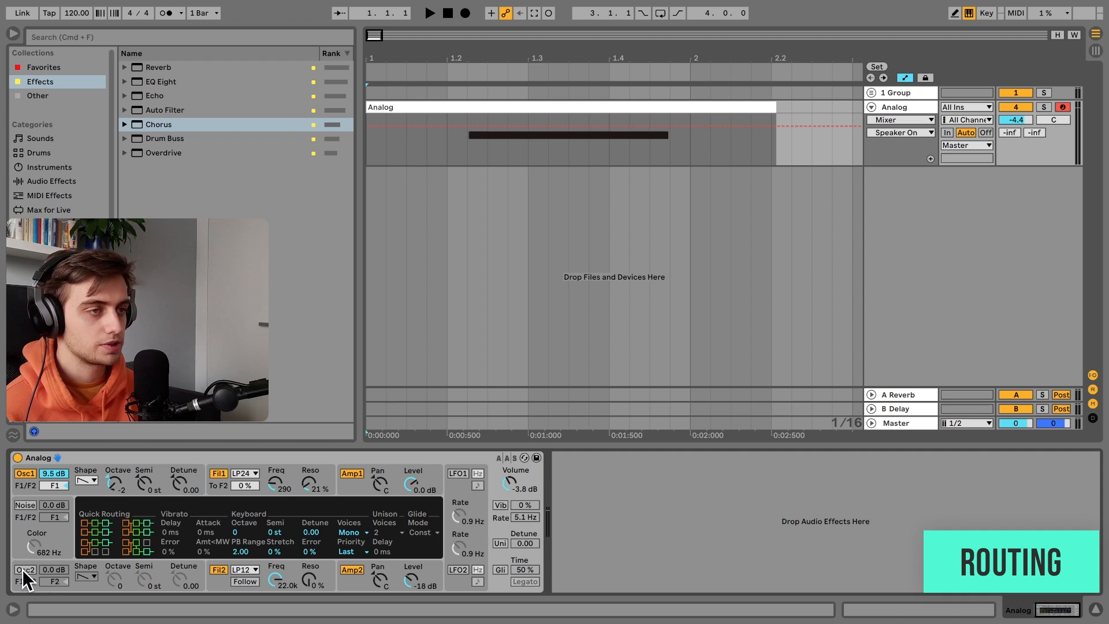
click(84, 549)
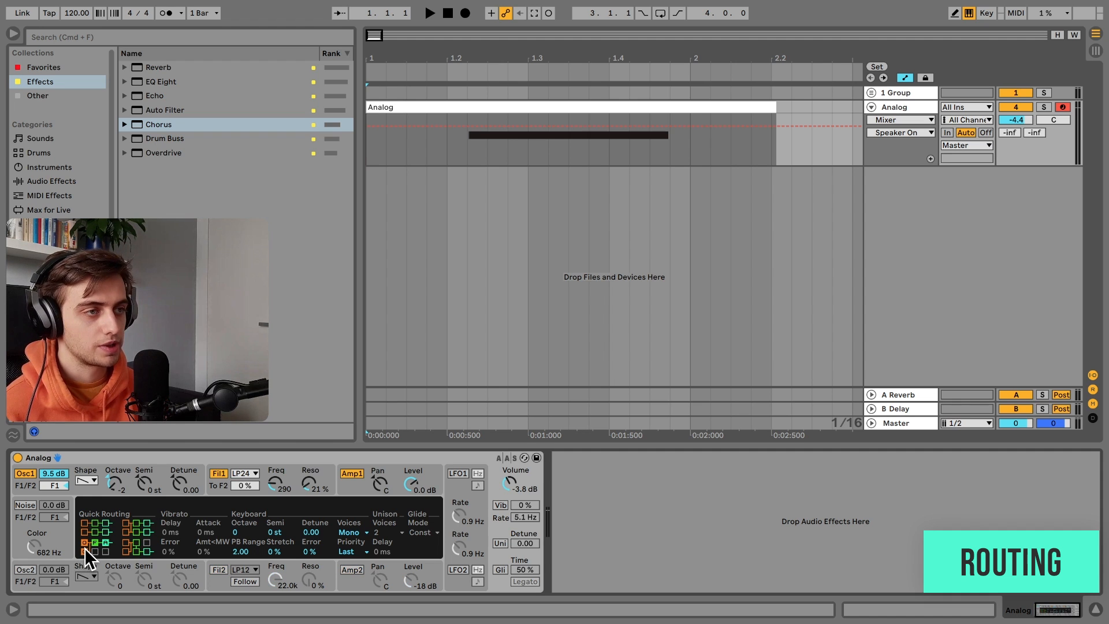
click(23, 573)
click(500, 526)
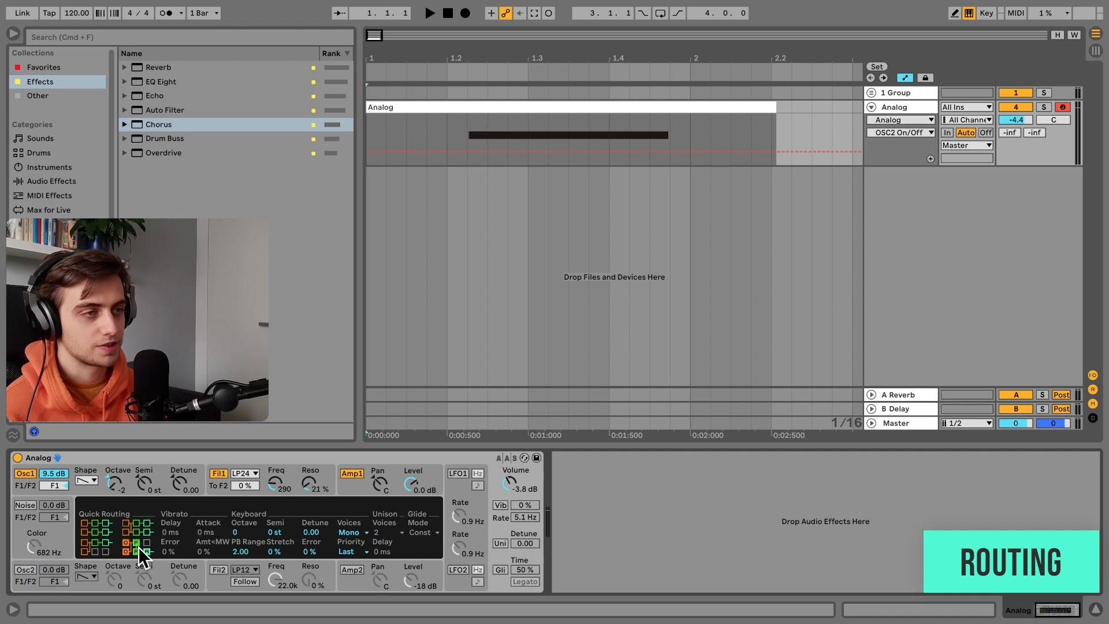
click(137, 546)
click(99, 529)
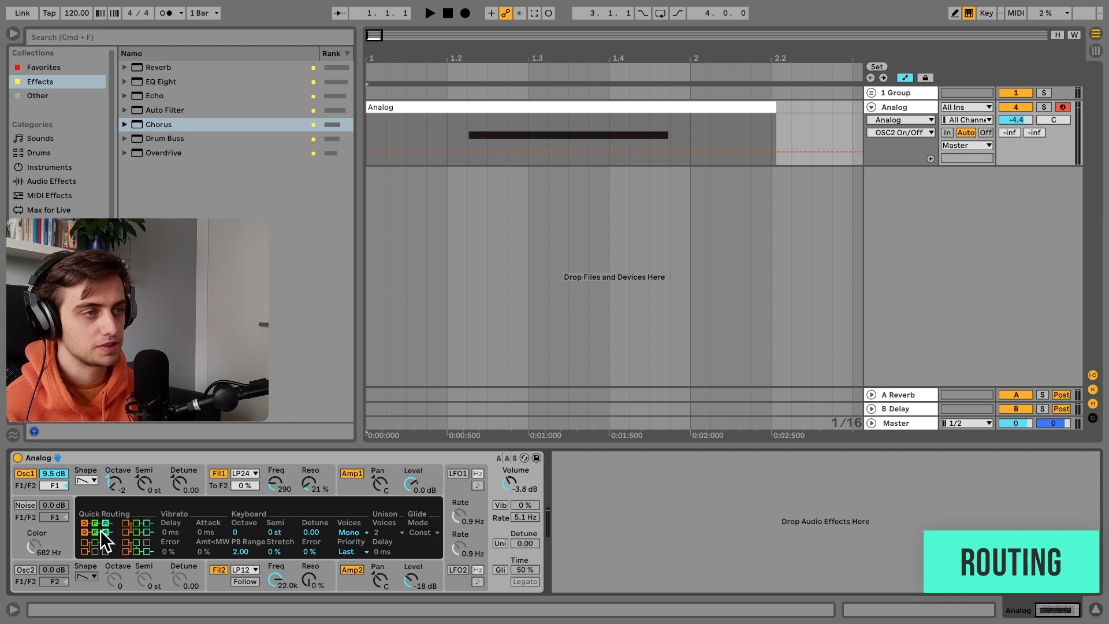
- Turn on oscillator 2, route its signal to filter 1, and turn the oscillator off again
click(30, 569)
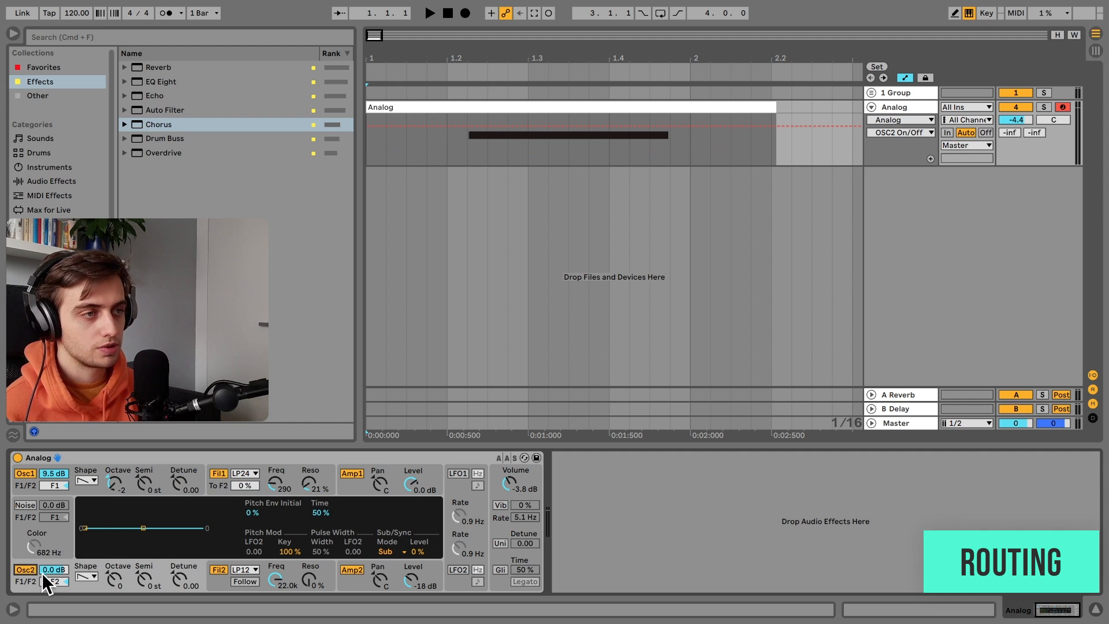
click(41, 580)
mouse_move(47, 582)
mouse_down()
mouse_move(46, 520)
mouse_move(46, 581)
mouse_up()
drag(46, 582, 46, 520)
click(25, 570)
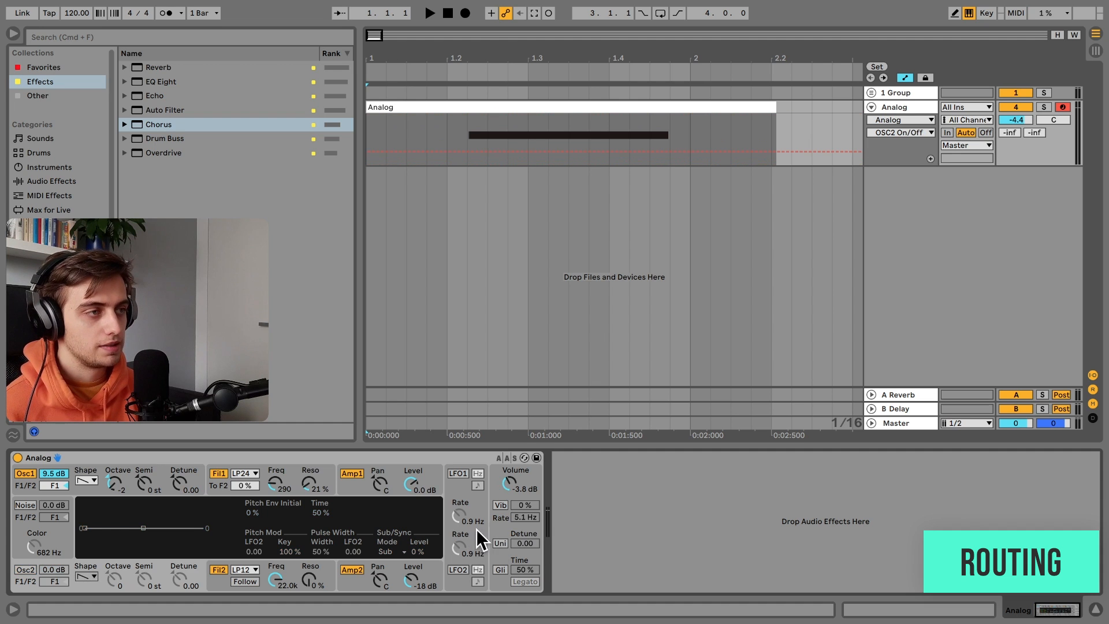
- Route the sound through filter 1 and amp 1 only, with filter 2 and amp 2 off, and set oscillator 1's octave to 0
click(497, 529)
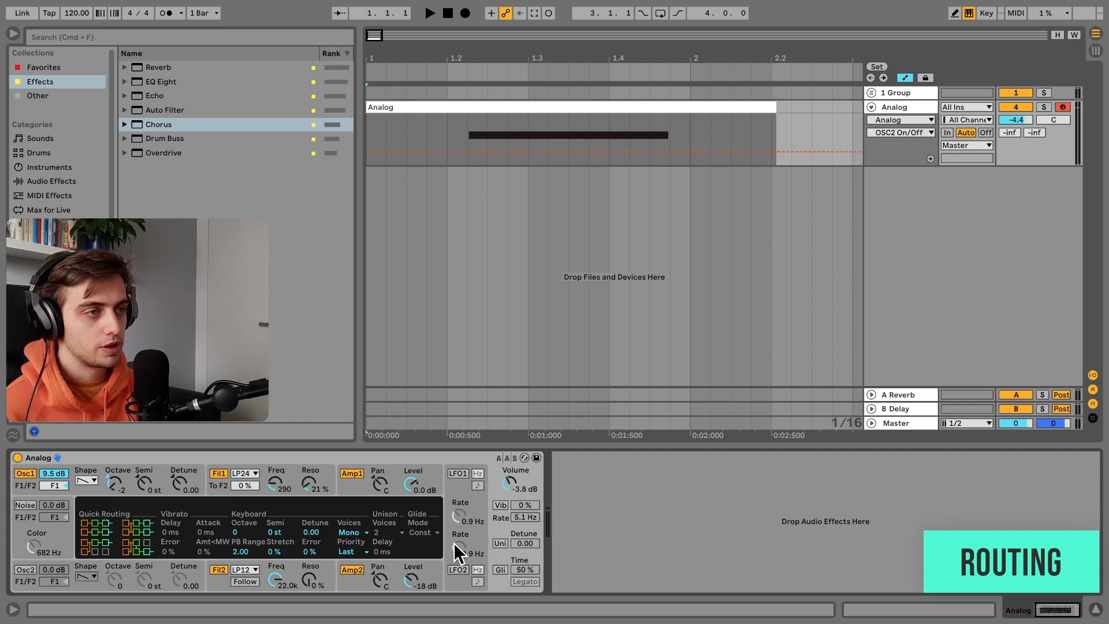
click(107, 527)
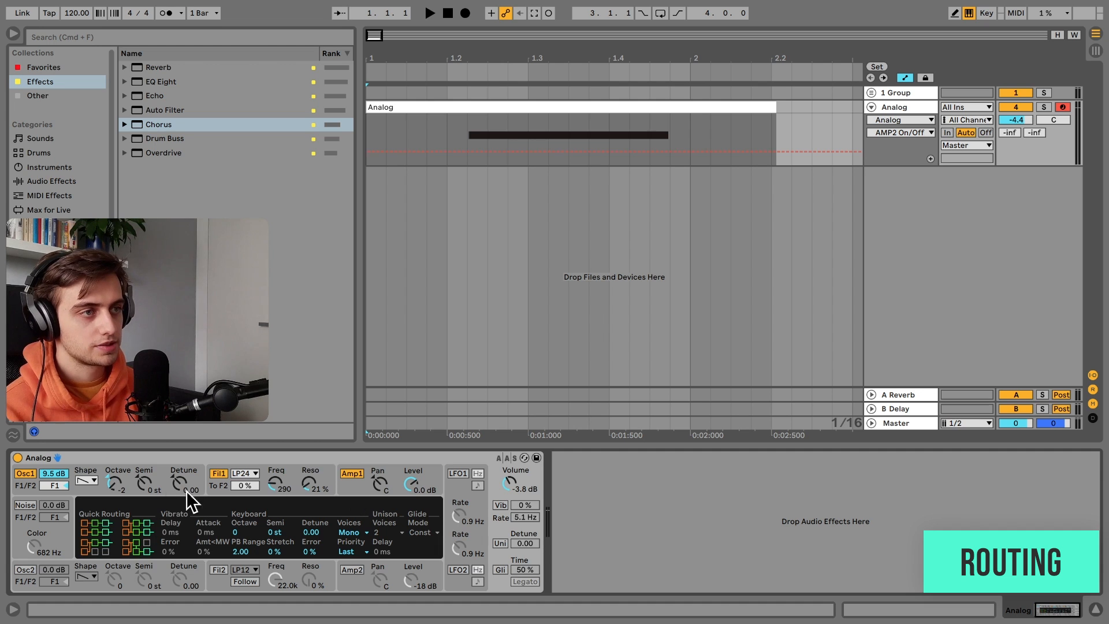
drag(107, 476, 114, 495)
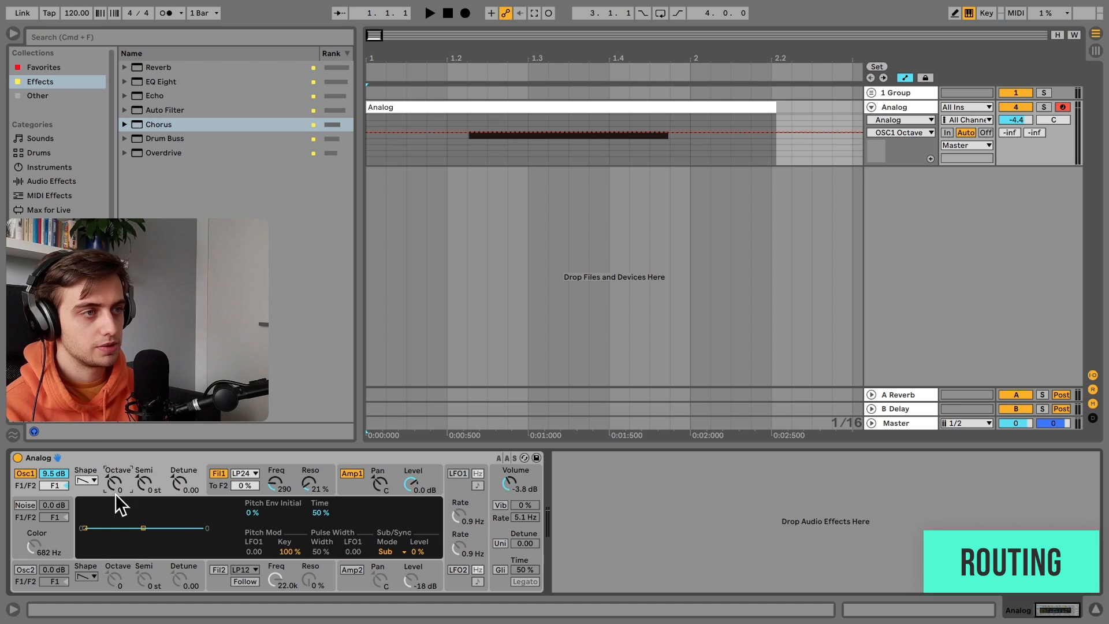
- Enable LFO 1 and set the envelope modulation of filter 1's frequency to 0.00
click(459, 473)
click(320, 551)
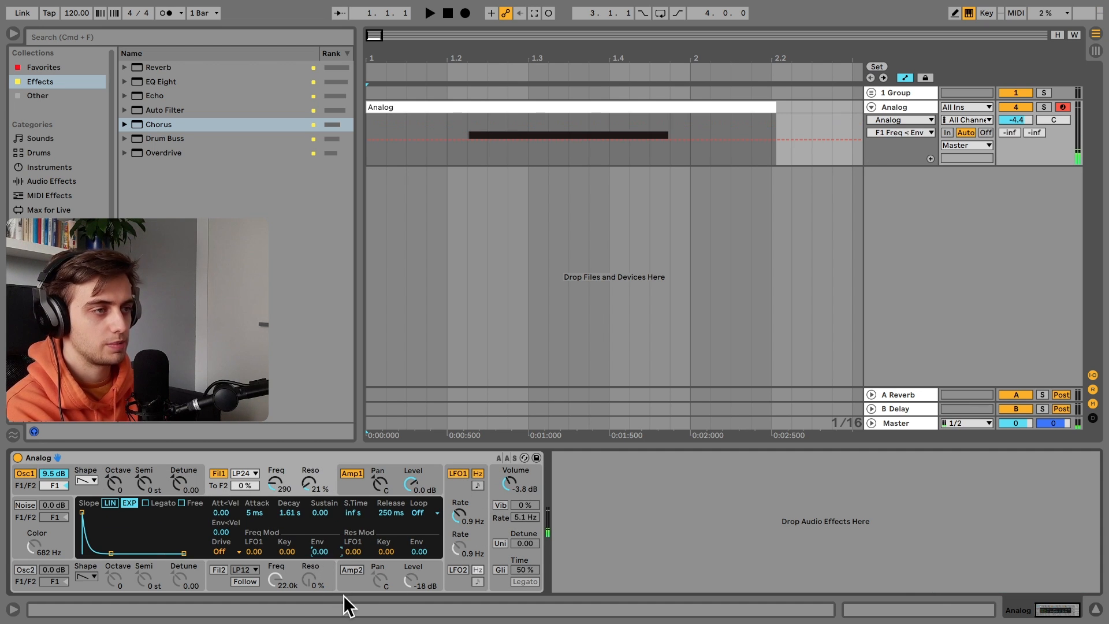
- Modulate filter 1's frequency with LFO 1 at an amount of 1.28 and set the filter frequency to 750
click(447, 496)
click(267, 466)
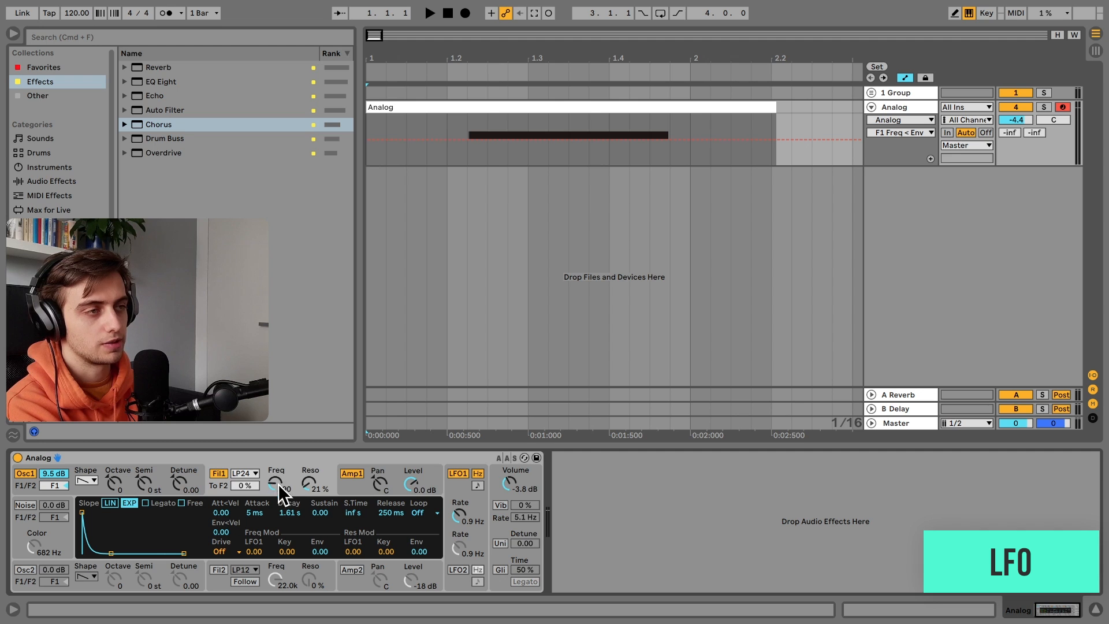
click(419, 552)
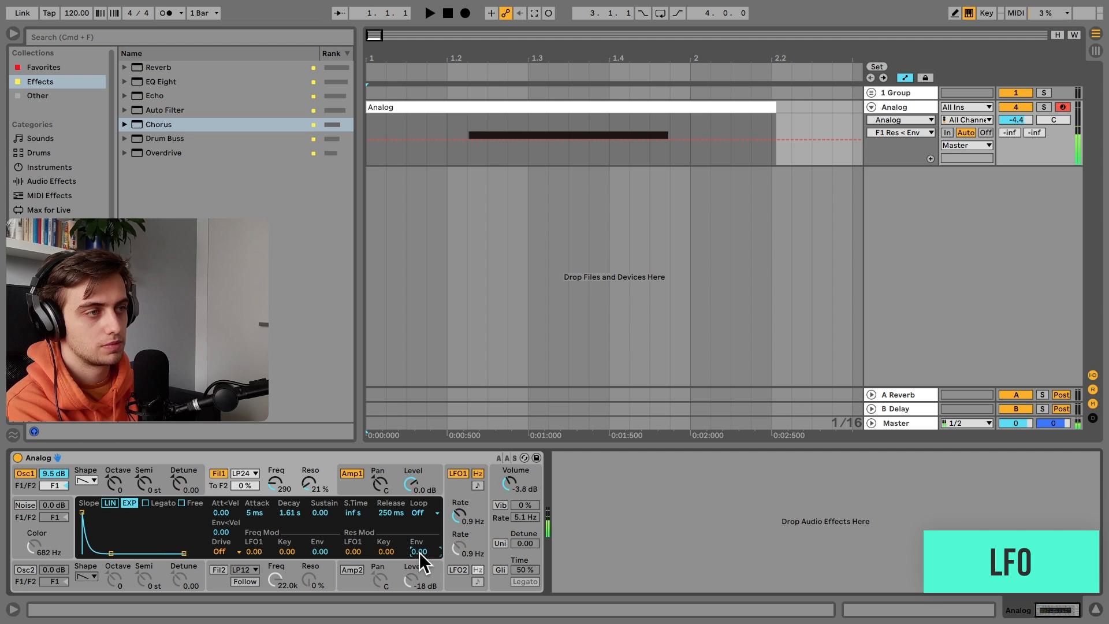
drag(254, 551, 254, 531)
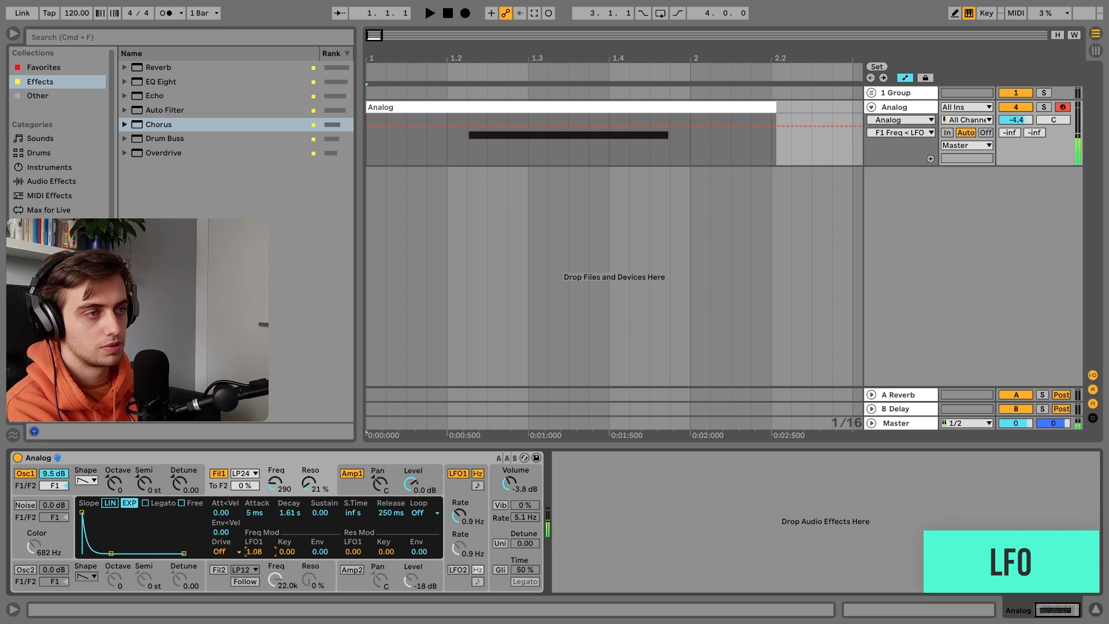
drag(276, 484, 283, 510)
- Set LFO 1's rate to 3.6 Hz and try its Rect wave before returning it to Sine
mouse_move(462, 518)
mouse_down()
mouse_move(462, 478)
mouse_move(467, 520)
mouse_up()
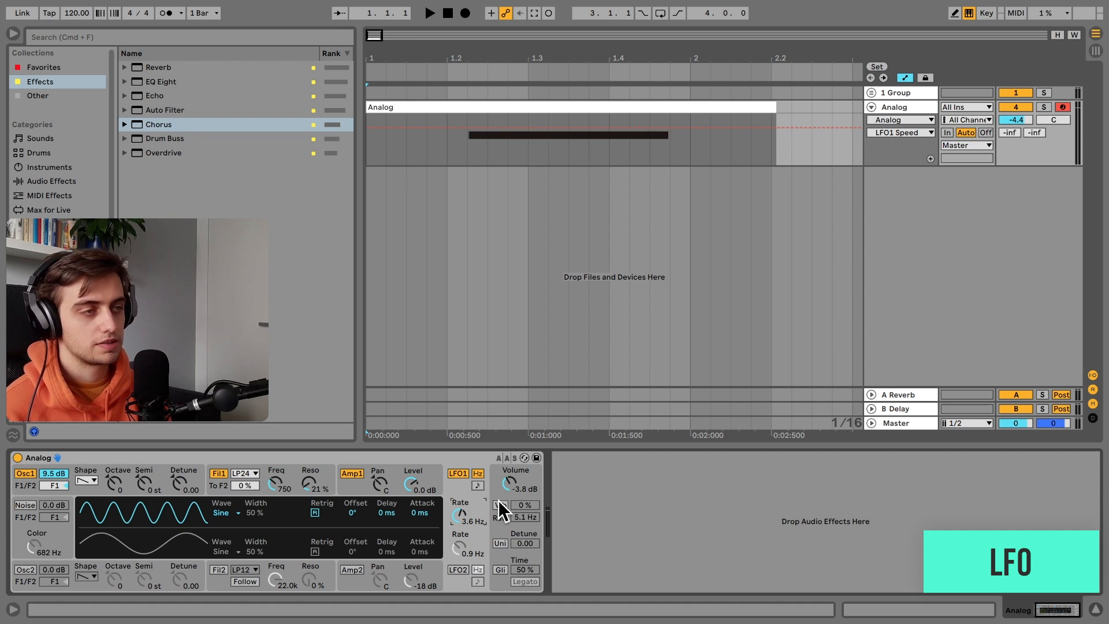
click(224, 513)
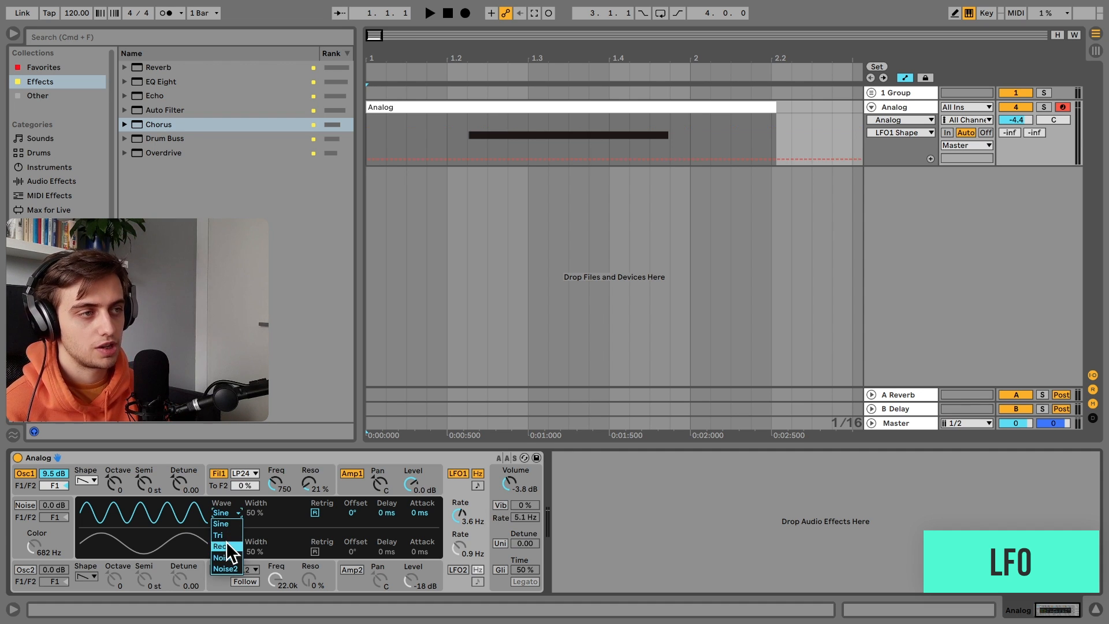
click(227, 542)
click(226, 513)
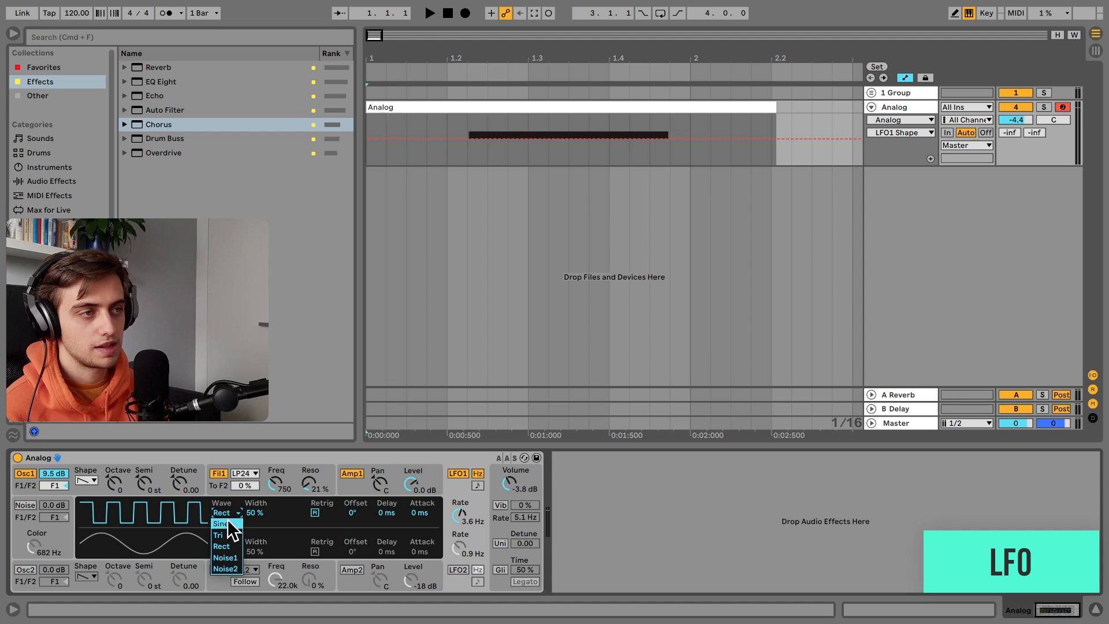
click(227, 525)
- Turn LFO 1 off, then audition the vibrato with an amount of 49 % and switch it off again
click(221, 484)
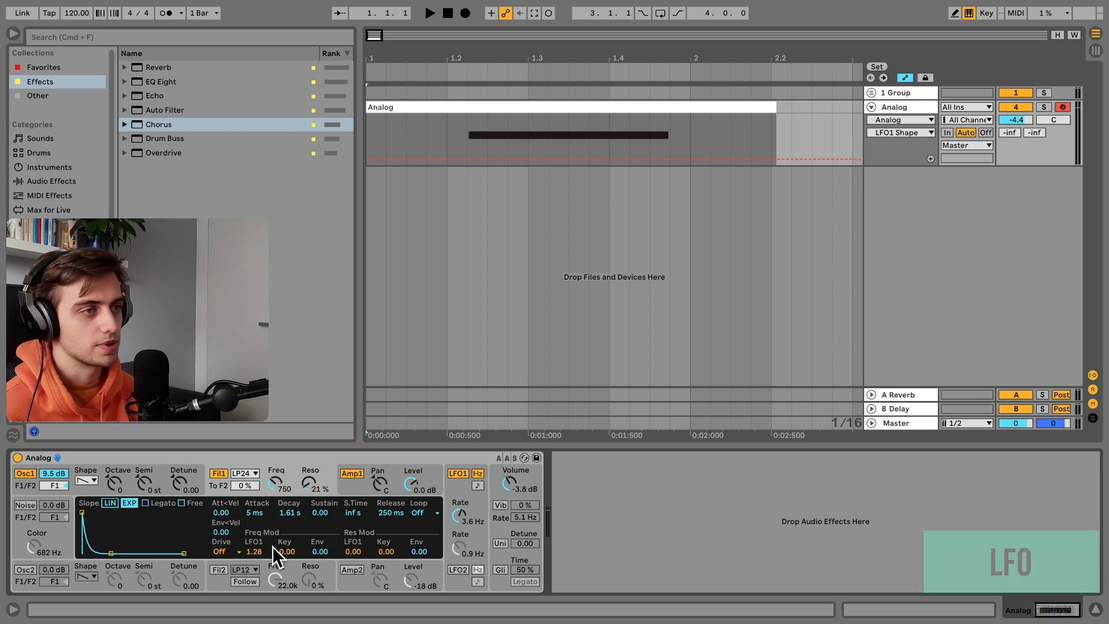
click(453, 473)
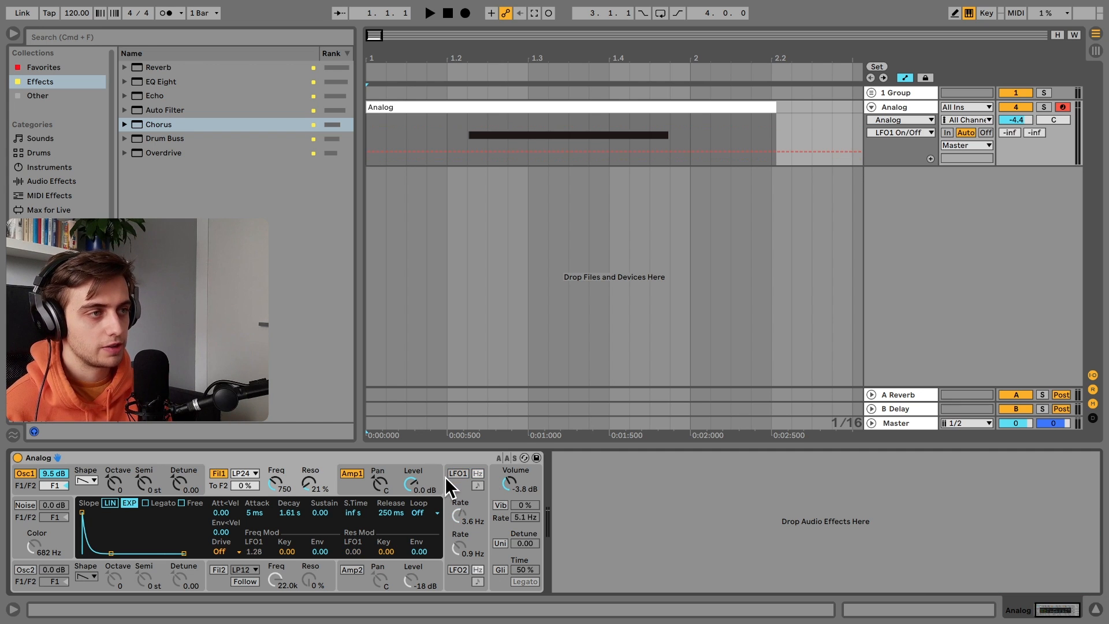
click(500, 505)
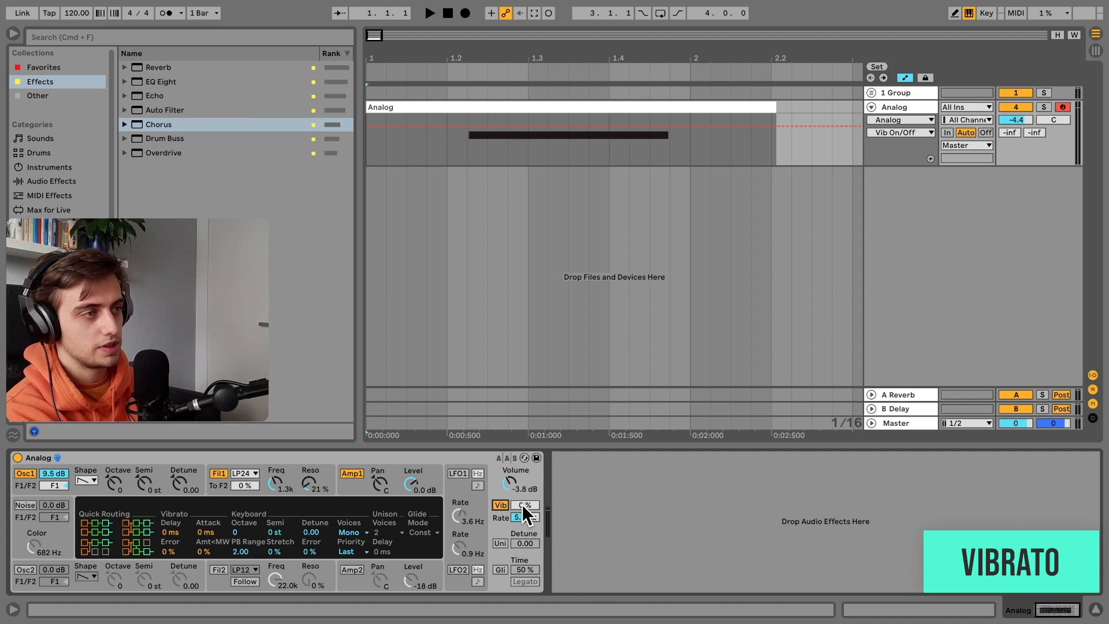
drag(521, 502, 521, 476)
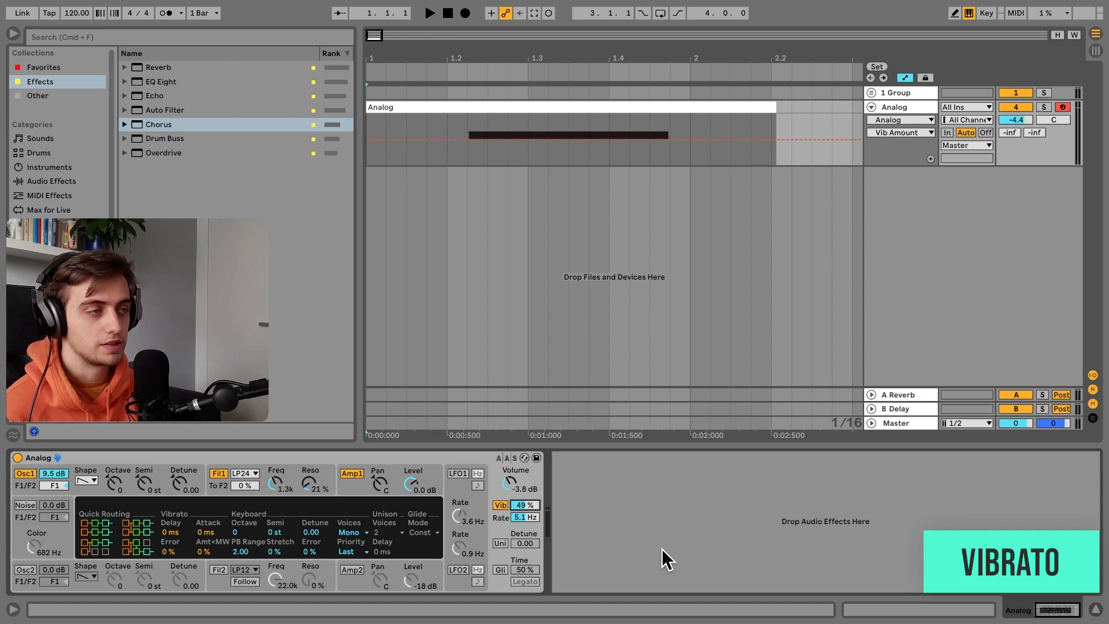
click(499, 504)
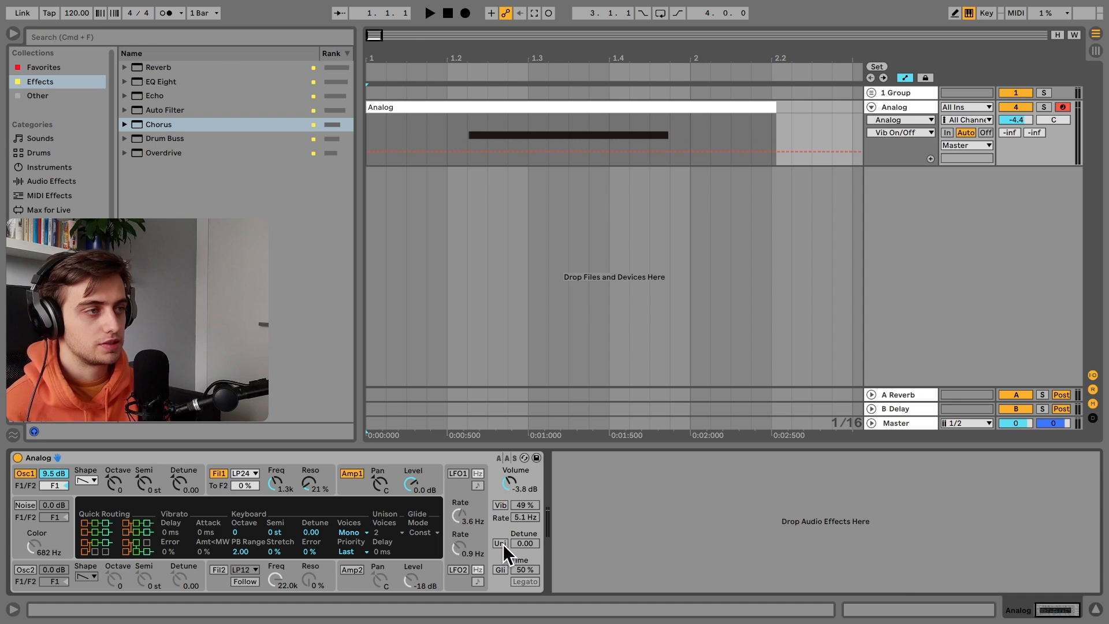
- Turn on unison with a detune of 23.44 and raise filter 1's frequency to 4.3k
click(501, 543)
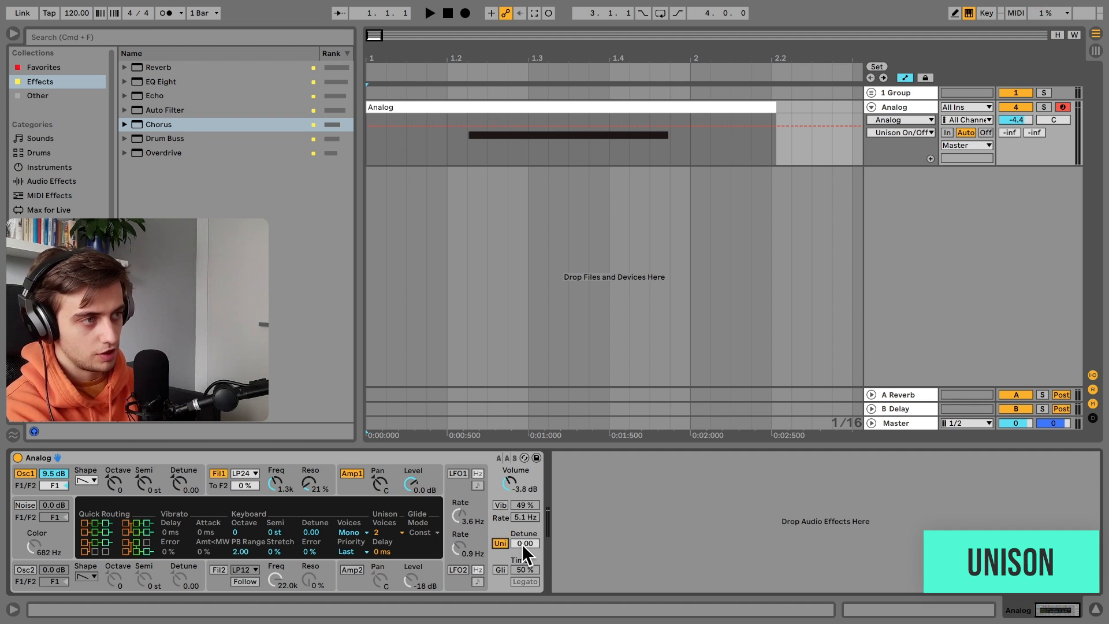
drag(522, 543, 521, 518)
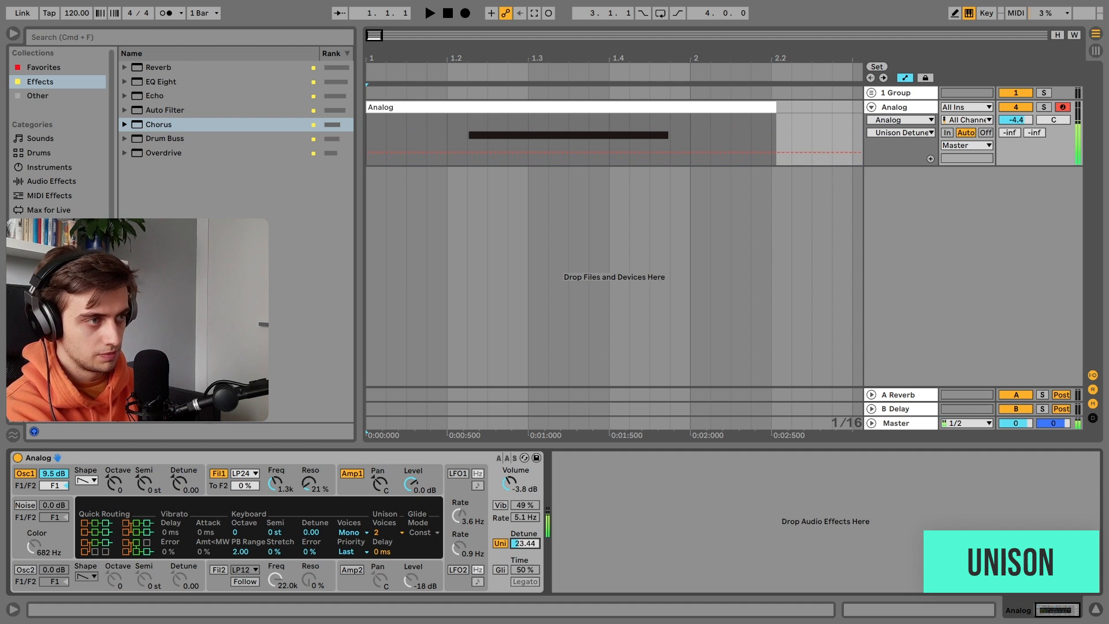
drag(277, 484, 278, 461)
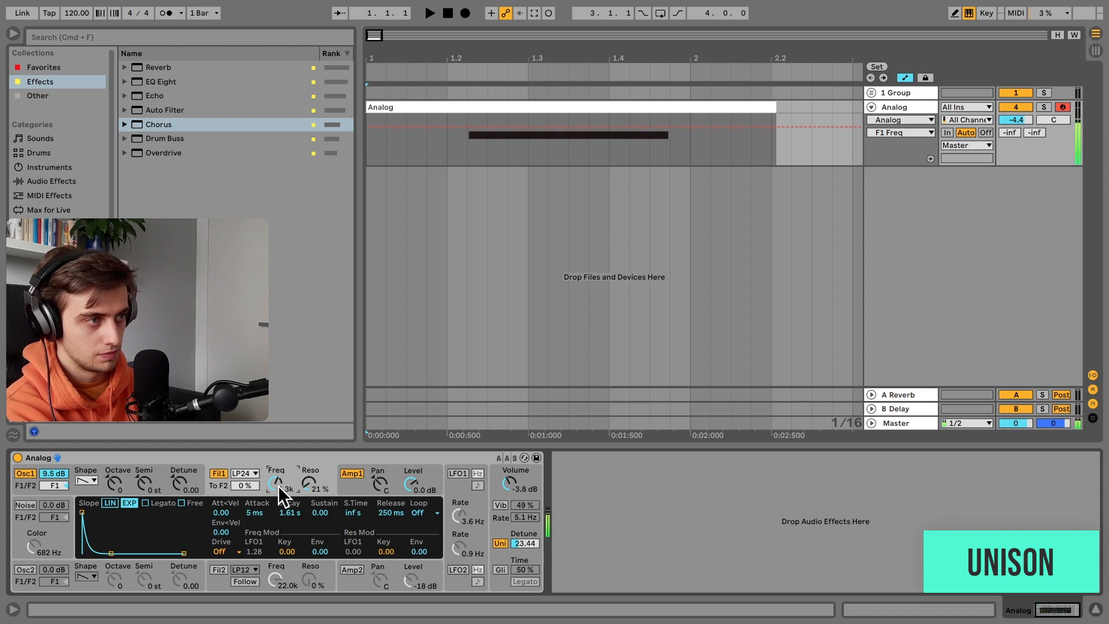
click(499, 543)
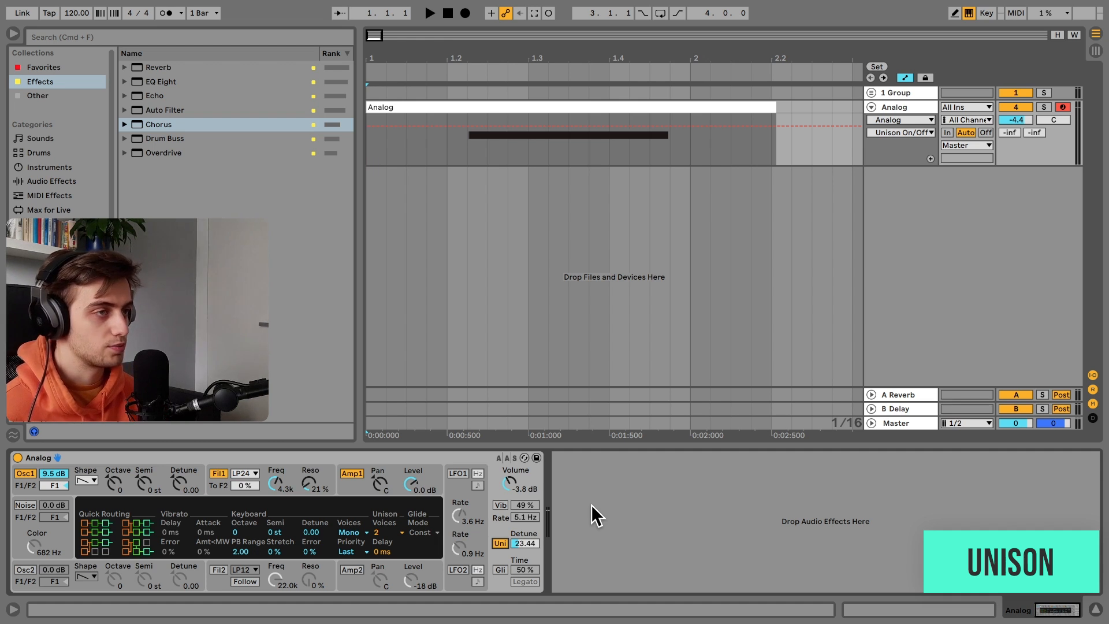
- Set unison to 4 voices and lower the synth's volume to -7.6 dB
click(395, 532)
click(389, 550)
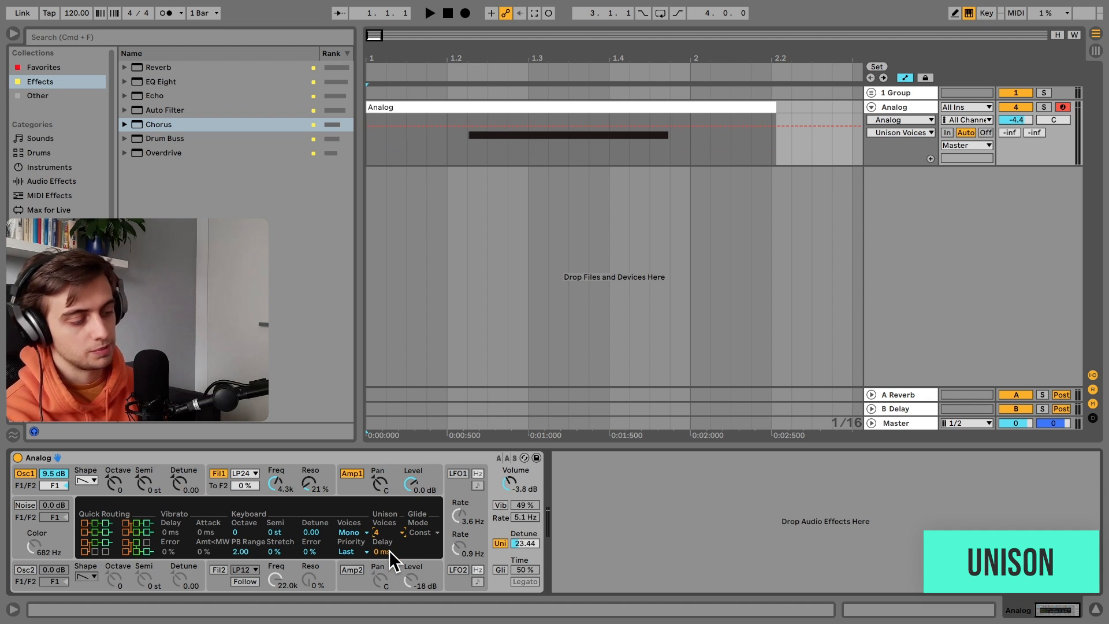
drag(505, 480, 505, 495)
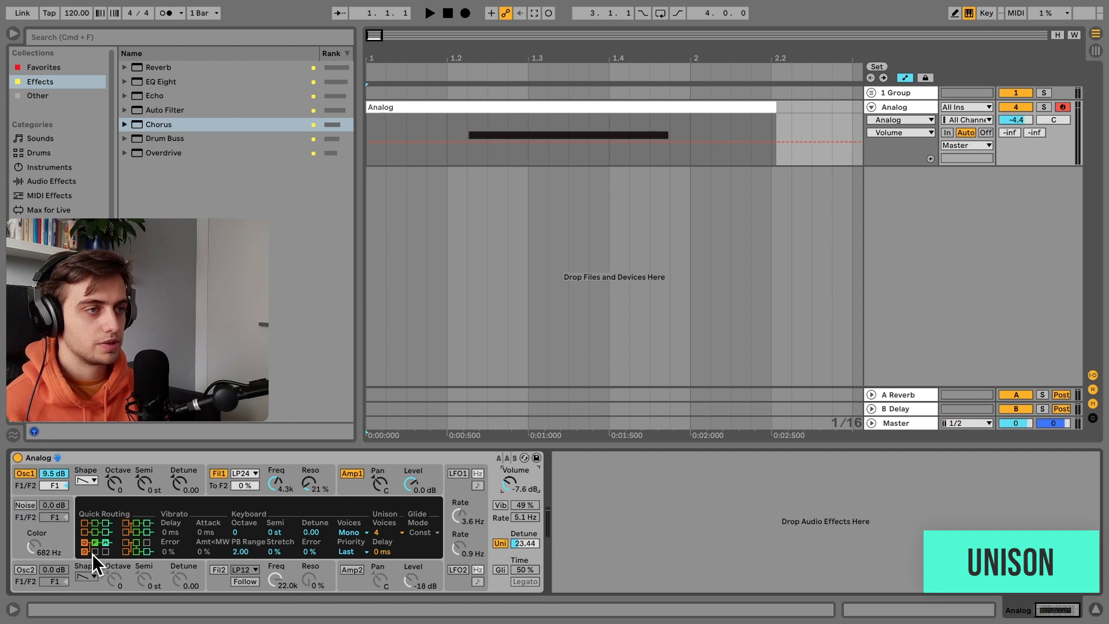
- Layer in oscillator 2 at a synth volume of -8.6 dB and compare the sound with unison and oscillator 2 toggled
click(25, 570)
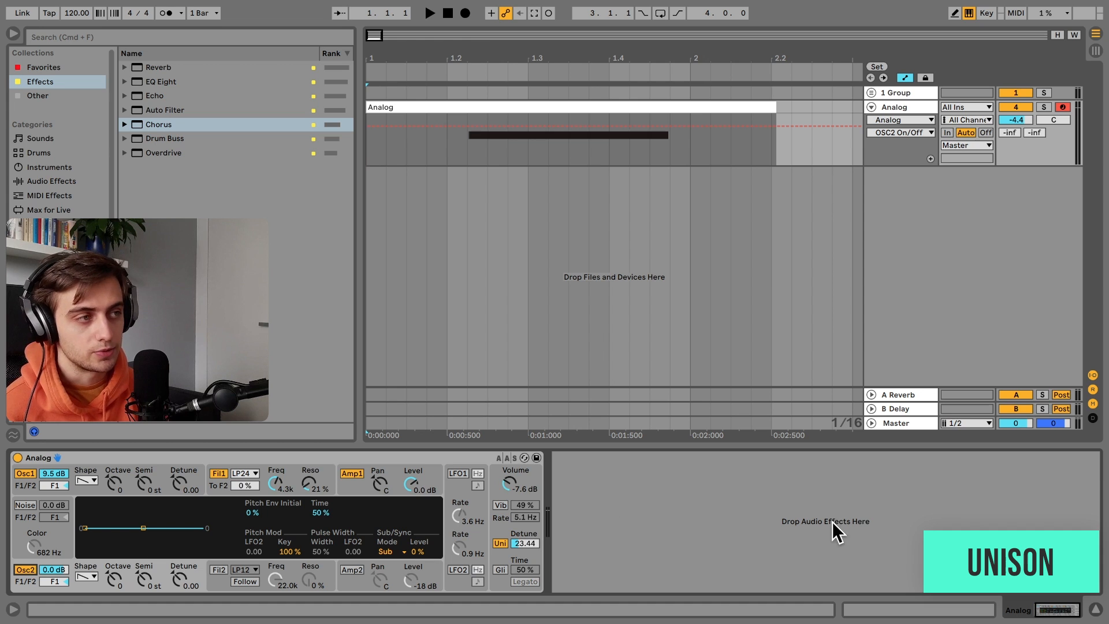
drag(531, 482, 530, 482)
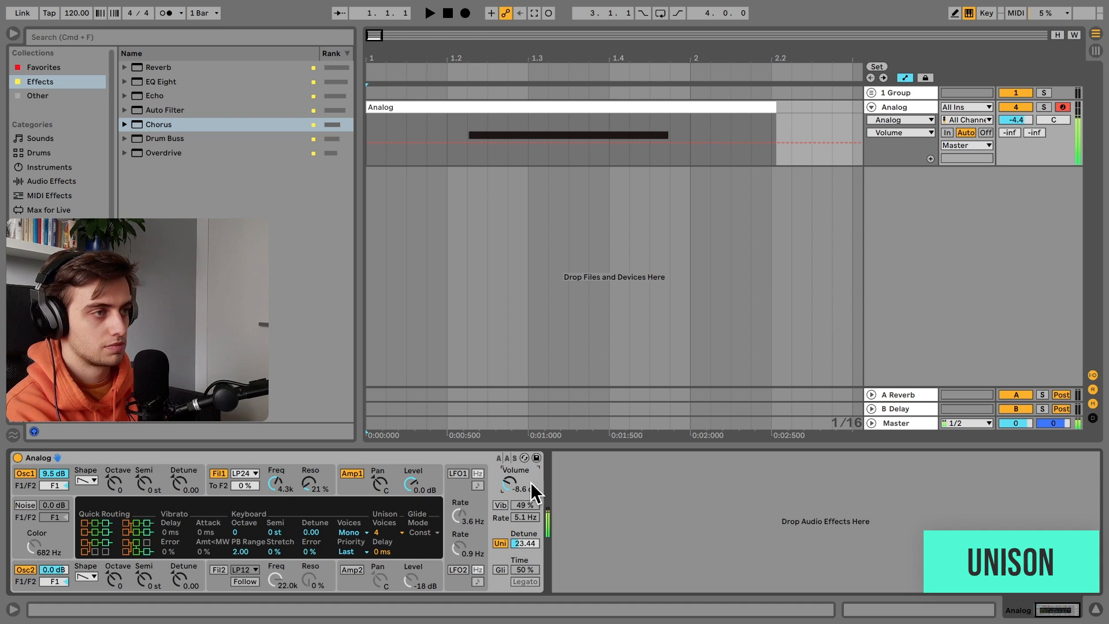
click(500, 543)
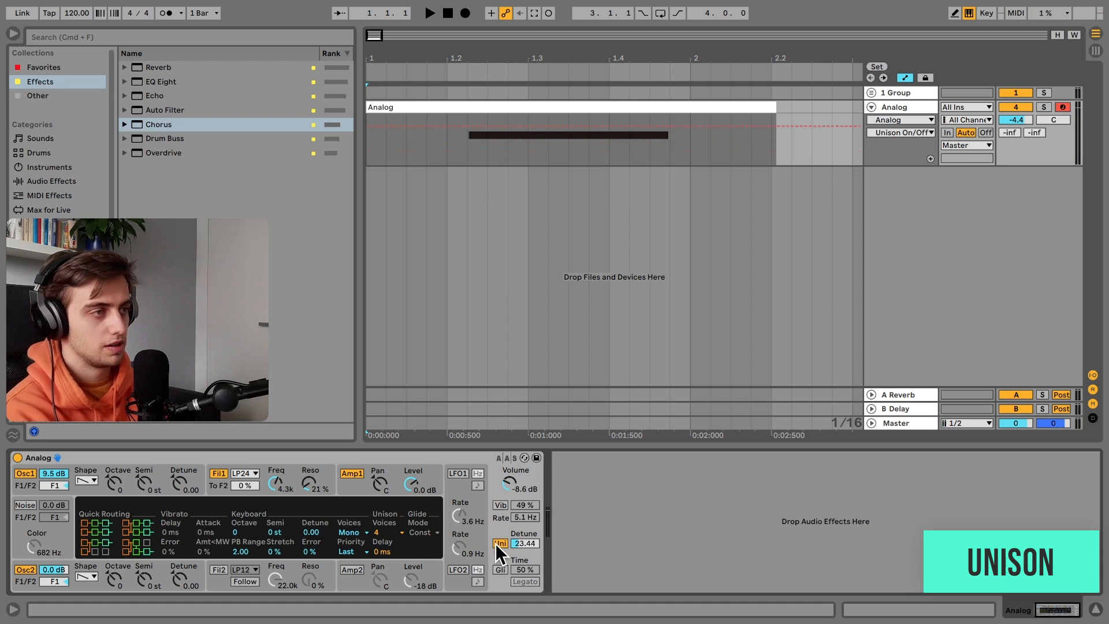
click(23, 571)
key(super+z)
key(super+z)
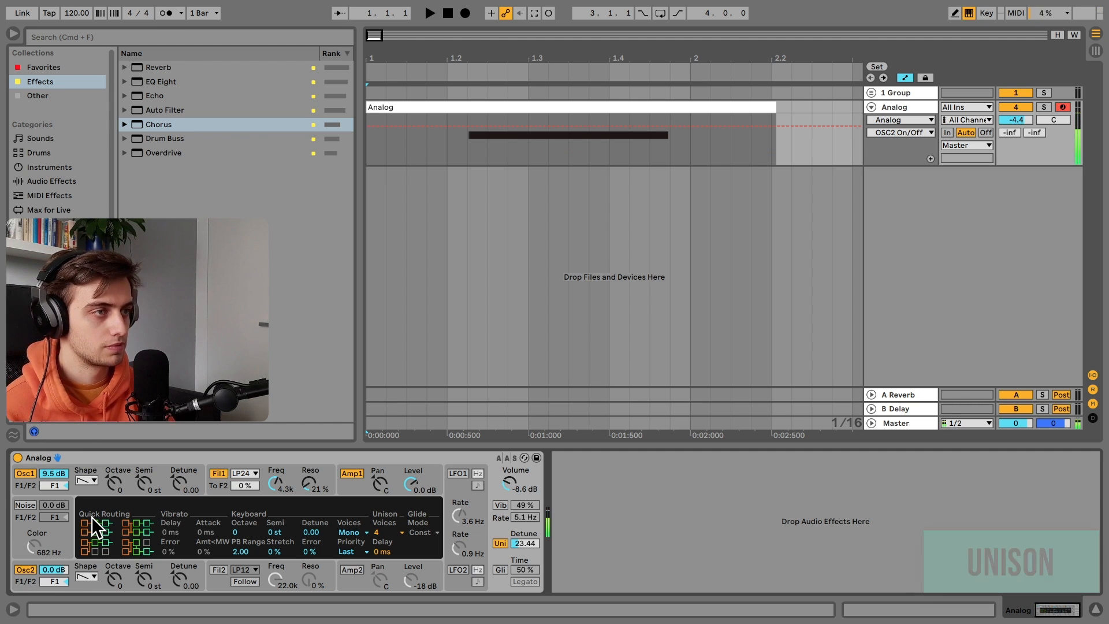
- Switch from unison to glide with a time of 50 % and turn oscillator 2 off
click(500, 543)
click(500, 570)
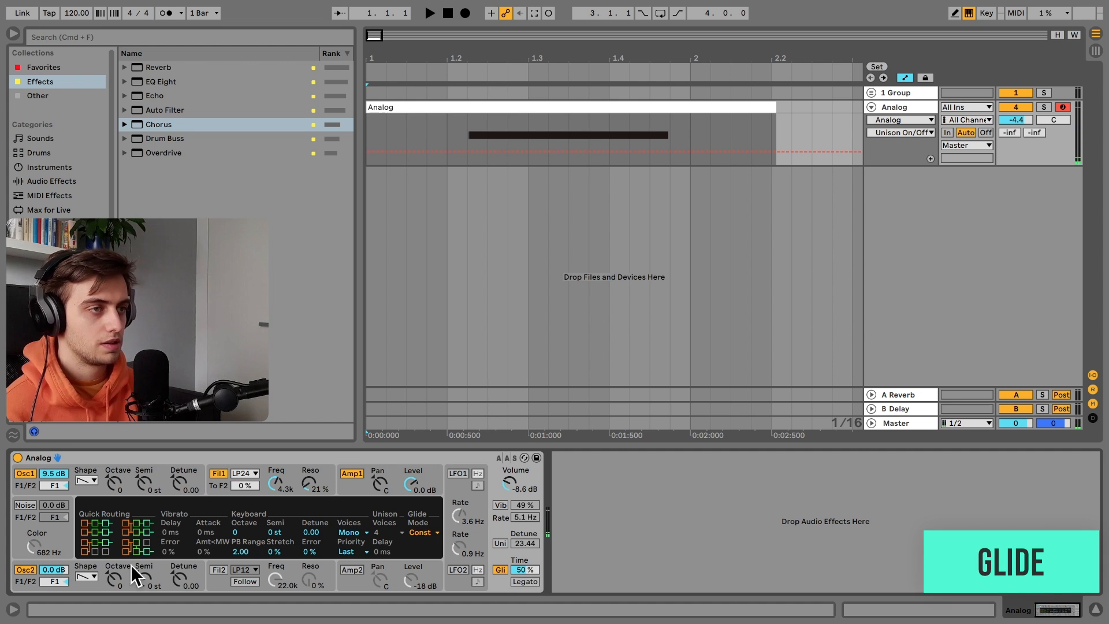
click(26, 574)
click(26, 572)
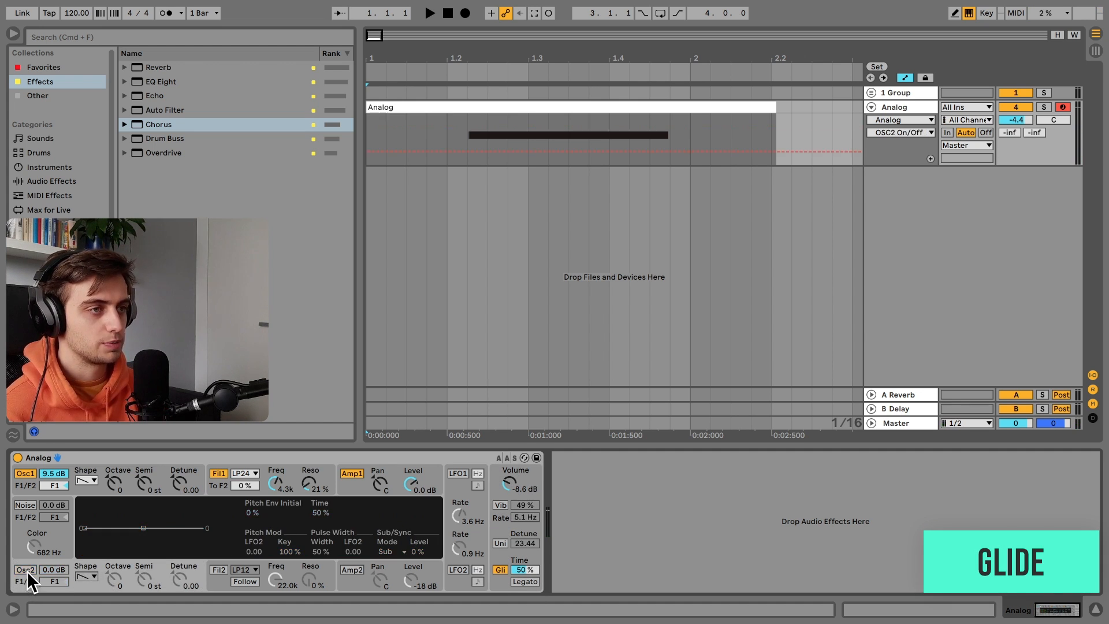
- Set oscillator 1 to the rectangle wave and sweep its pulse width between 100 % and 0 %, ending at 100 %
click(72, 490)
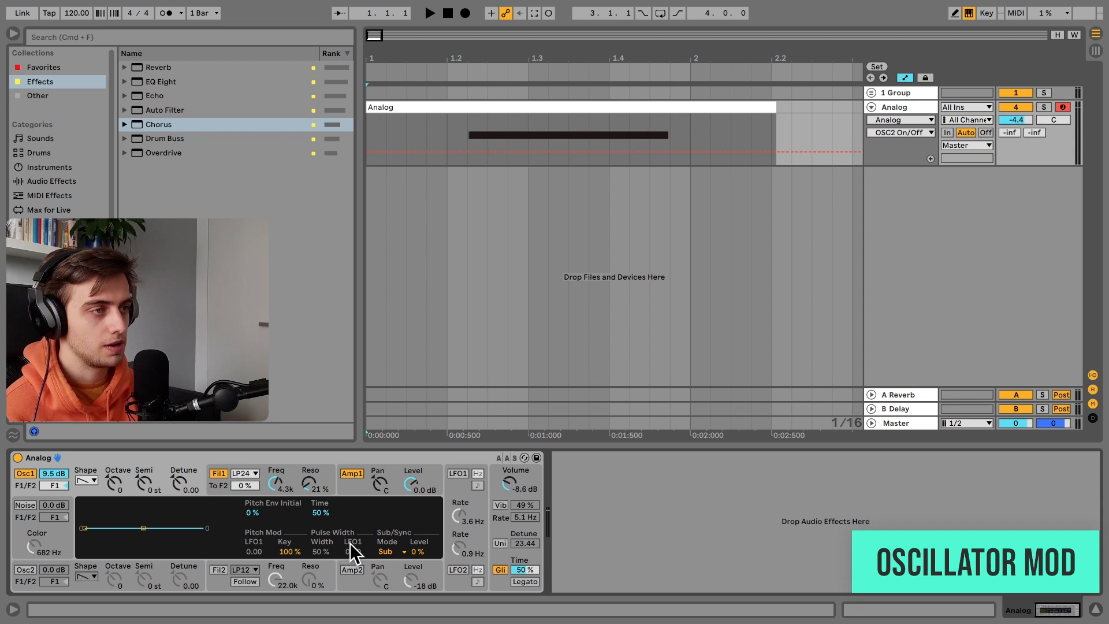
click(87, 480)
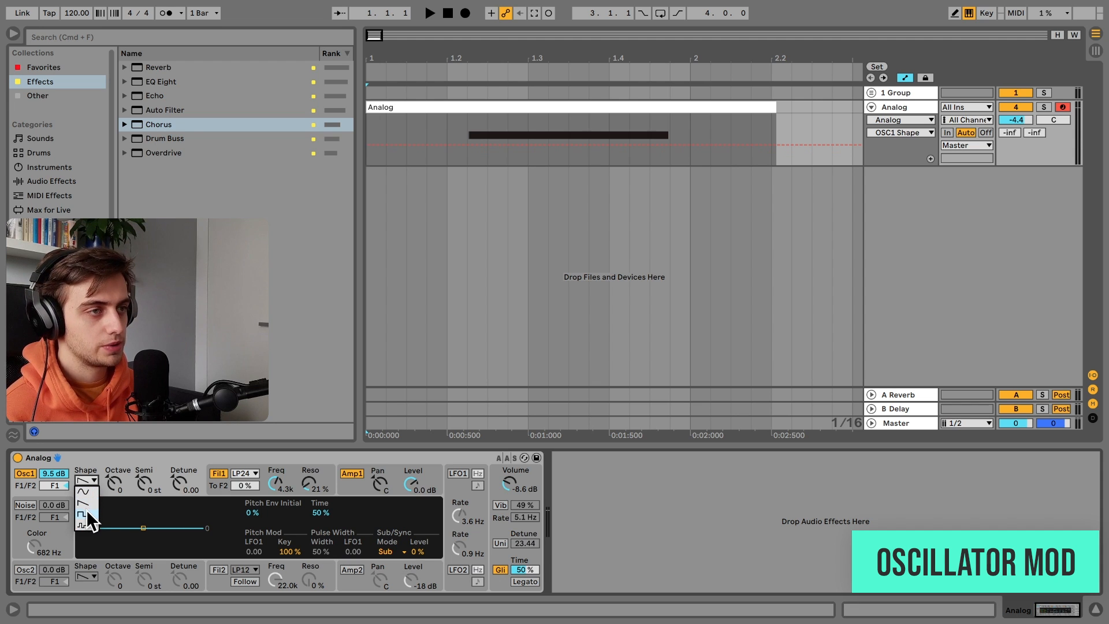
click(86, 512)
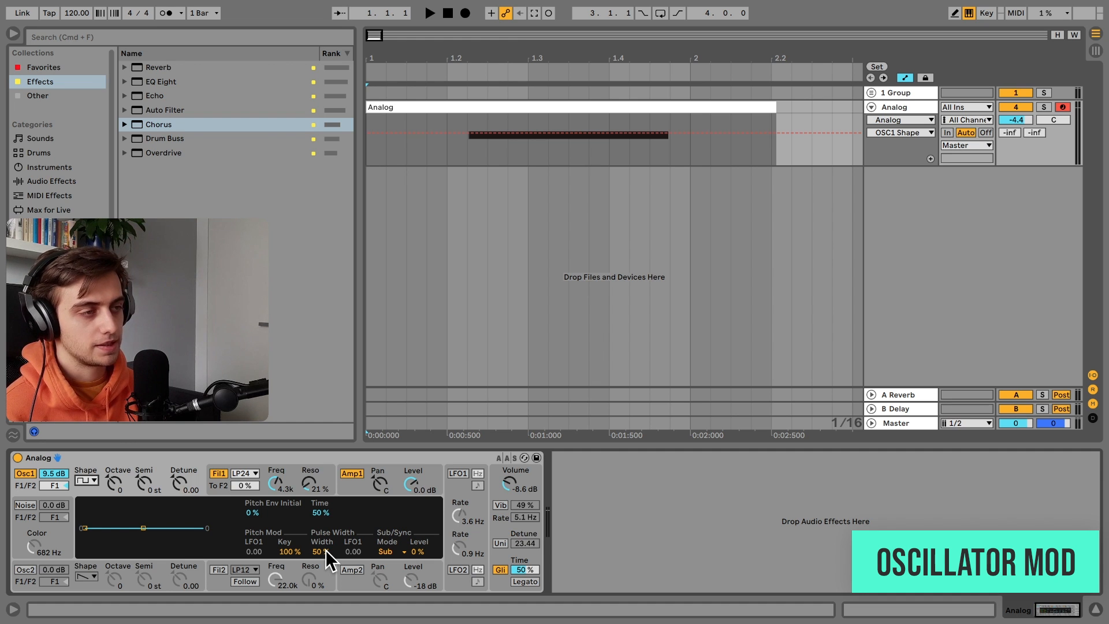
drag(325, 550, 325, 515)
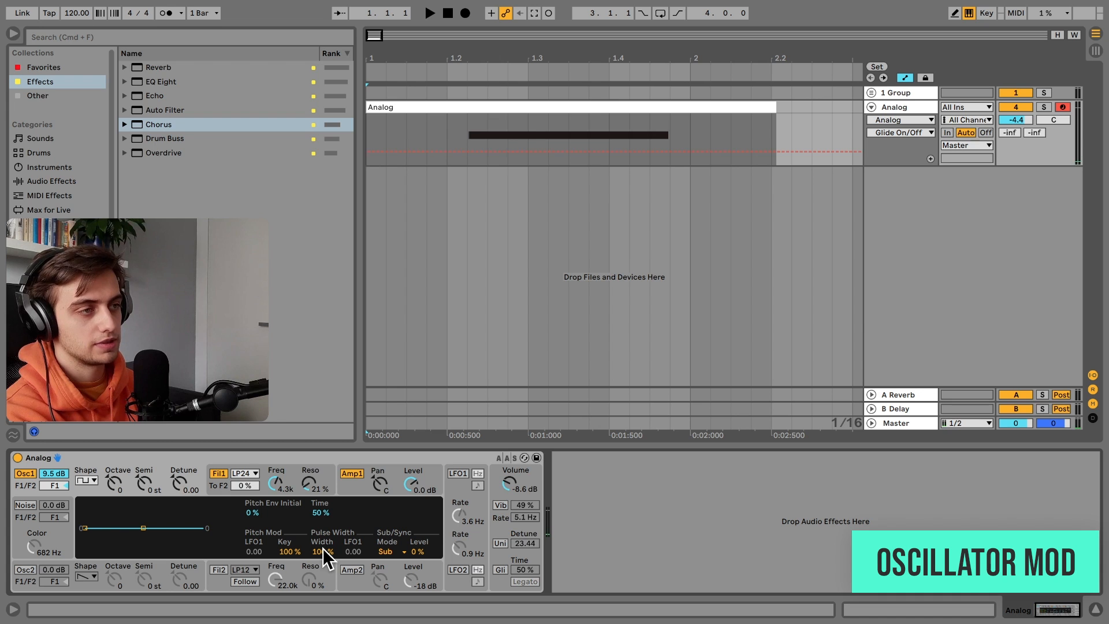
drag(323, 548, 323, 623)
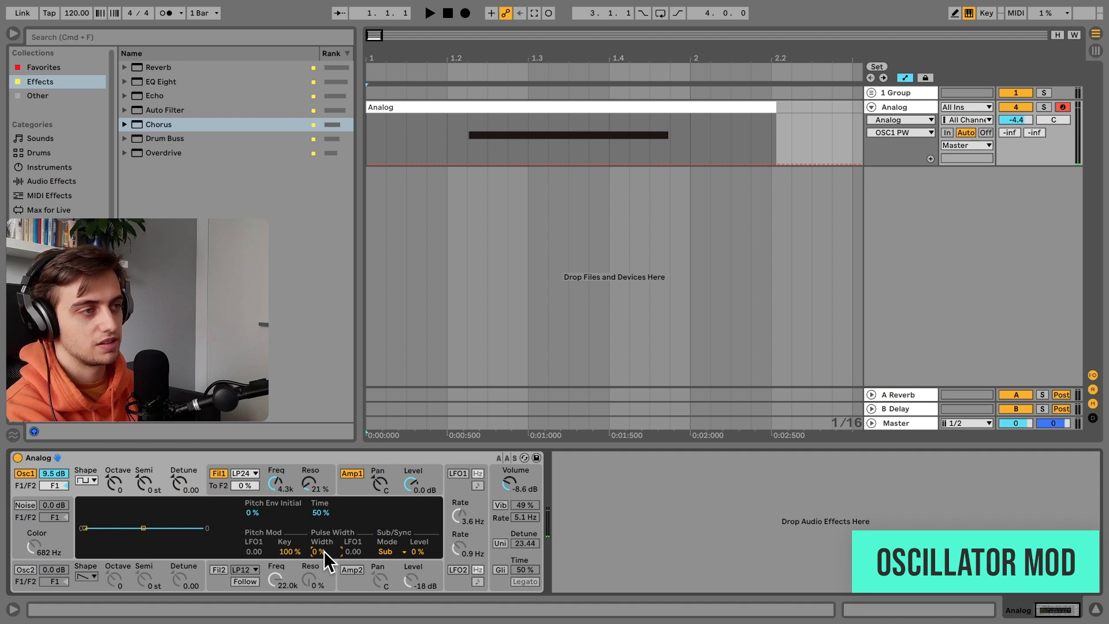
drag(324, 547, 325, 491)
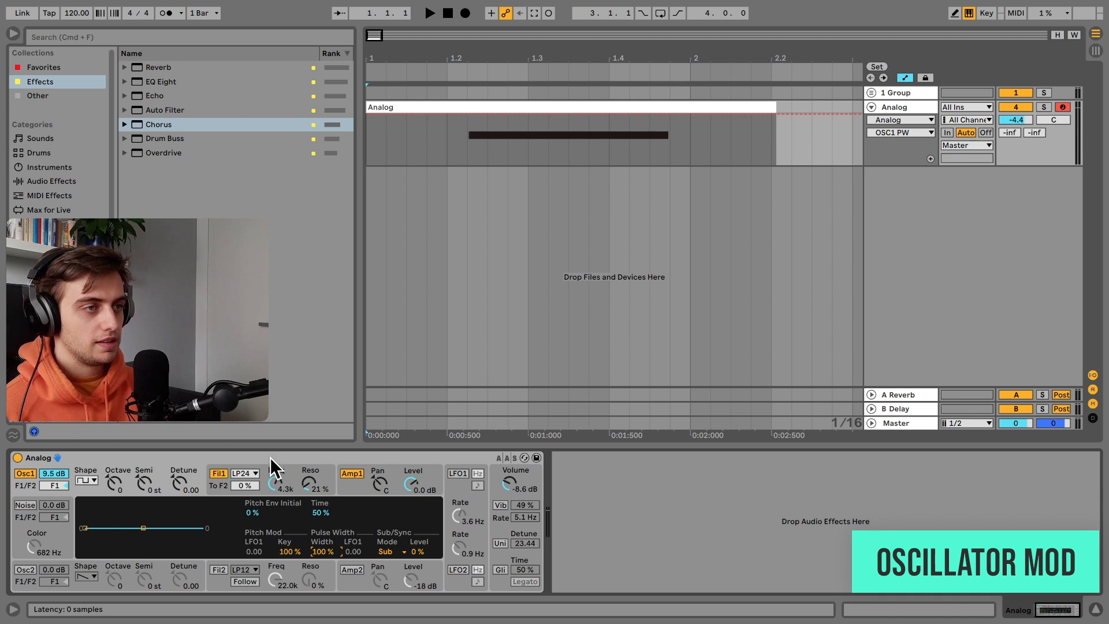
- Change oscillator 1's shape back to sawtooth and audition its Sub level, leaving the level at 0 %
click(88, 477)
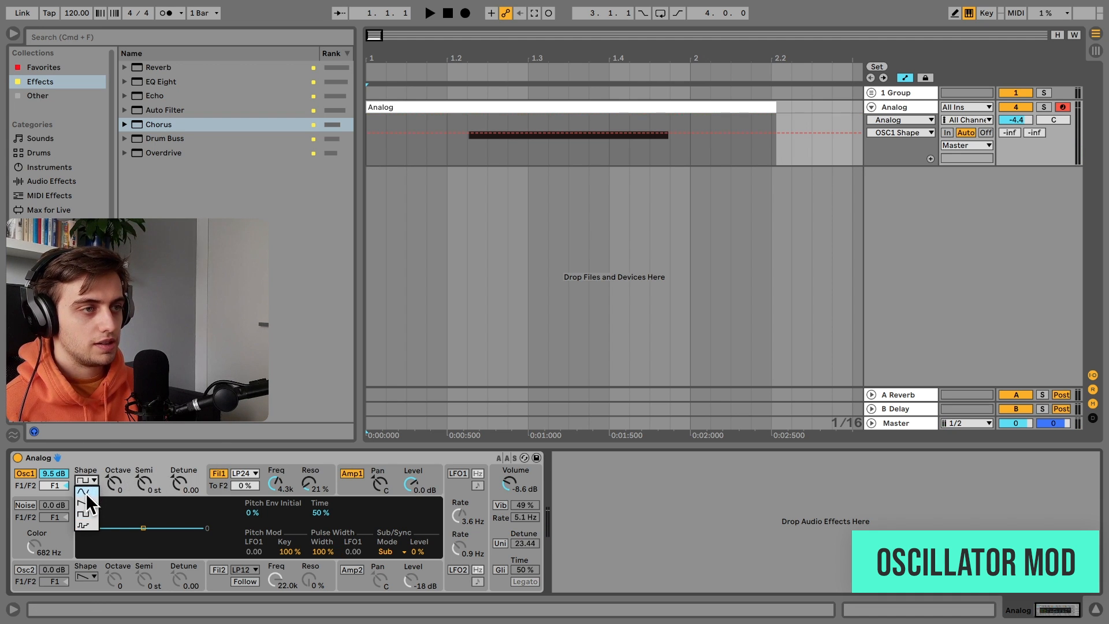
click(86, 503)
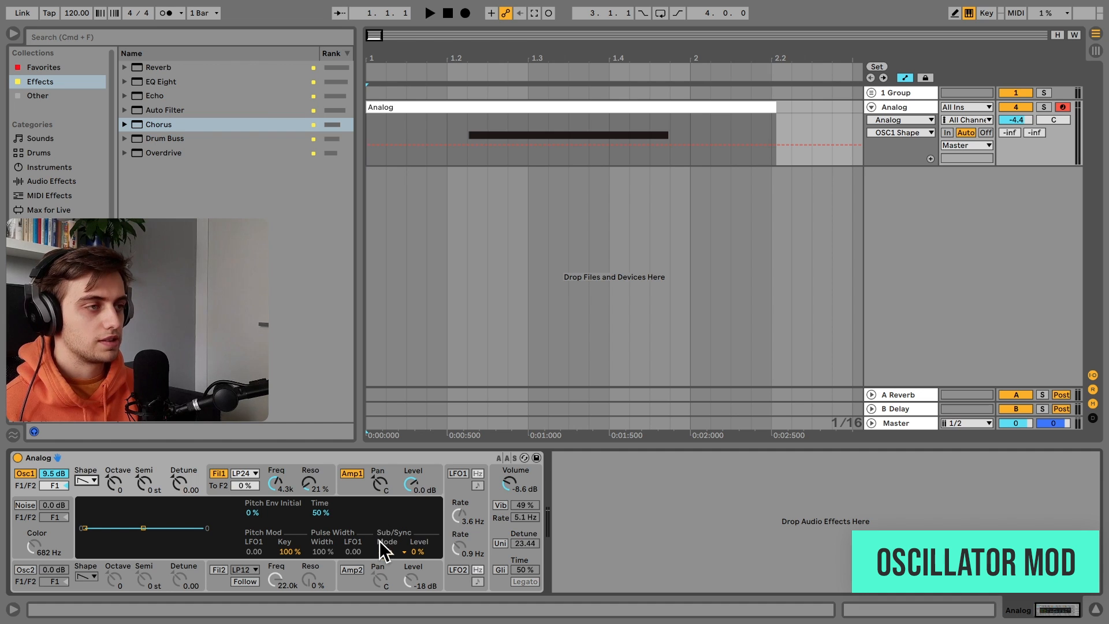
click(393, 551)
click(393, 550)
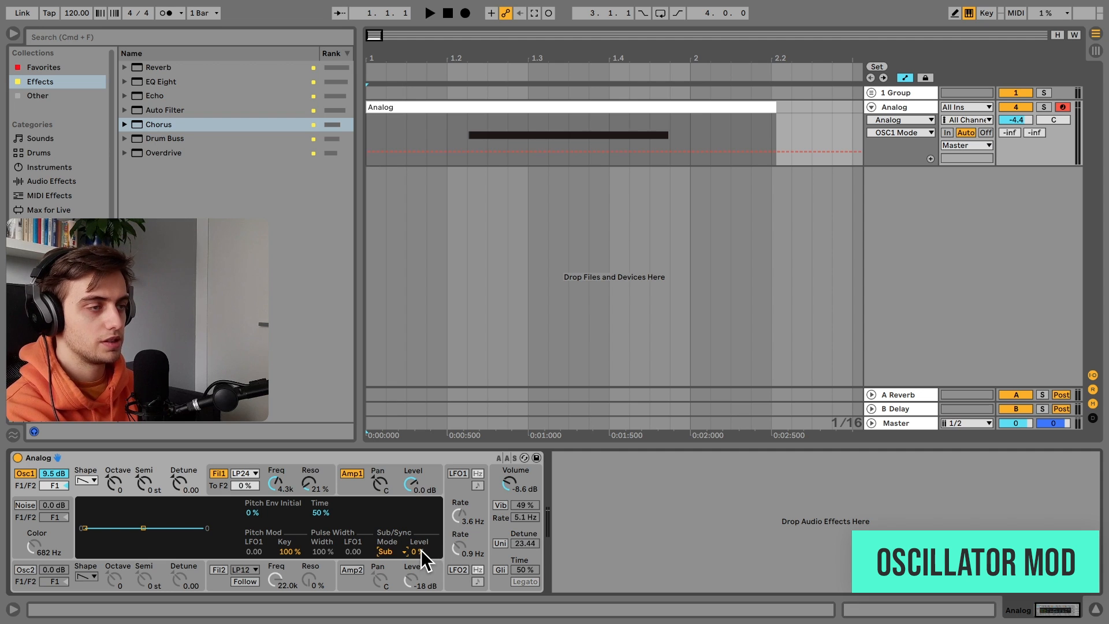
mouse_move(421, 549)
mouse_down()
mouse_move(421, 492)
mouse_move(420, 549)
mouse_up()
- Switch oscillator 1's Sub/Sync mode to Sync, try a higher ratio, and undo the ratio change
click(390, 553)
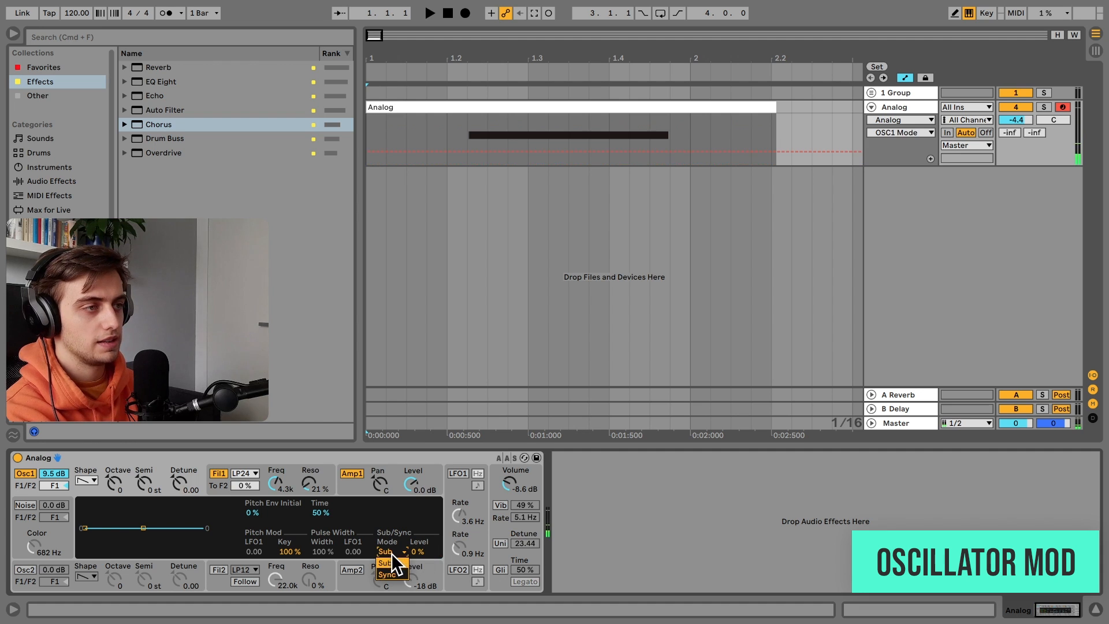
click(386, 575)
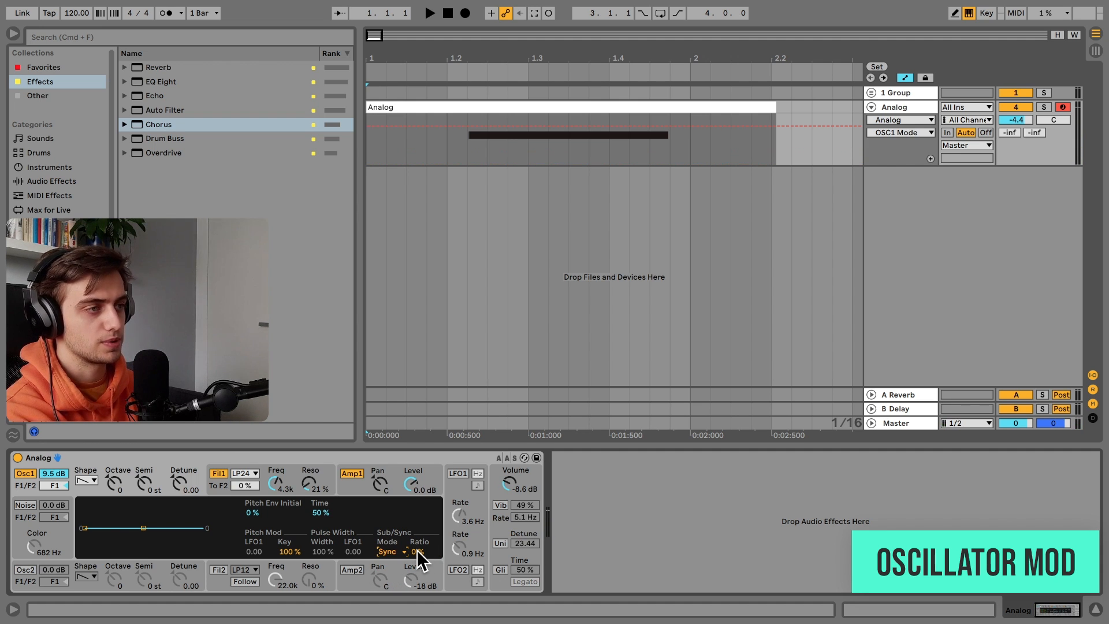
drag(417, 550, 425, 493)
key(super+z)
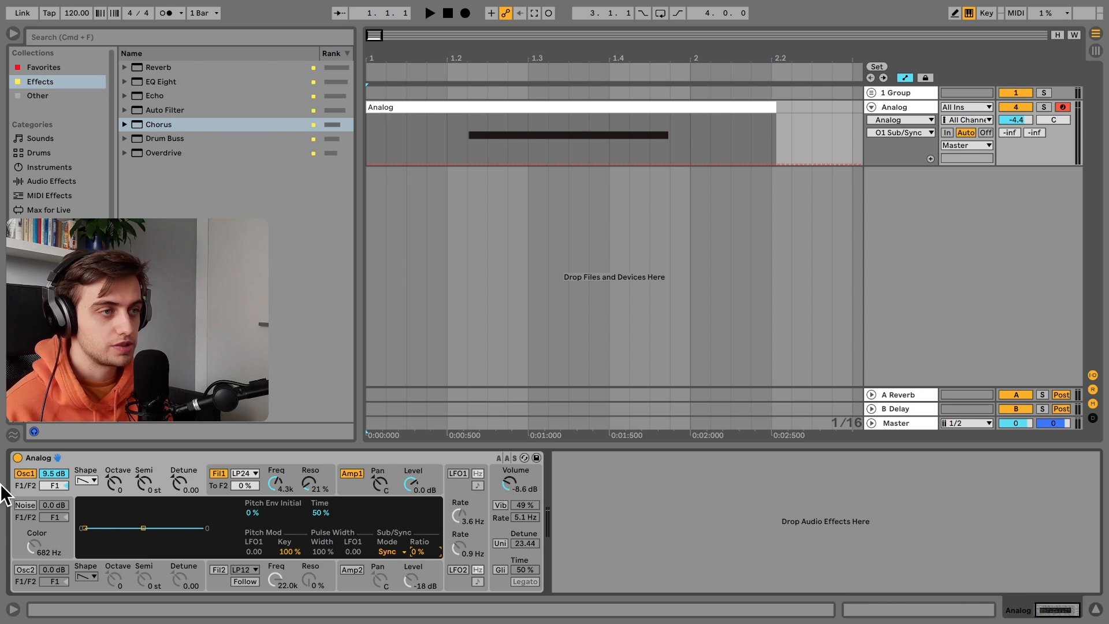
- Switch oscillator 1 off and the noise generator on, and sweep the noise Color up to 22.0 kHz
click(30, 471)
click(30, 504)
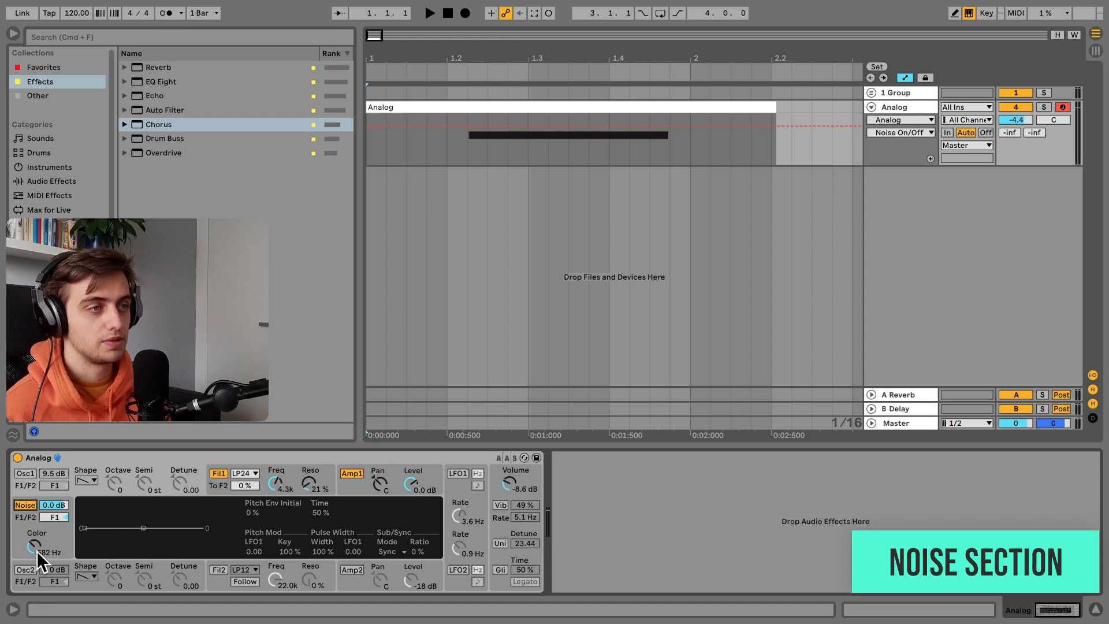
drag(36, 549, 36, 547)
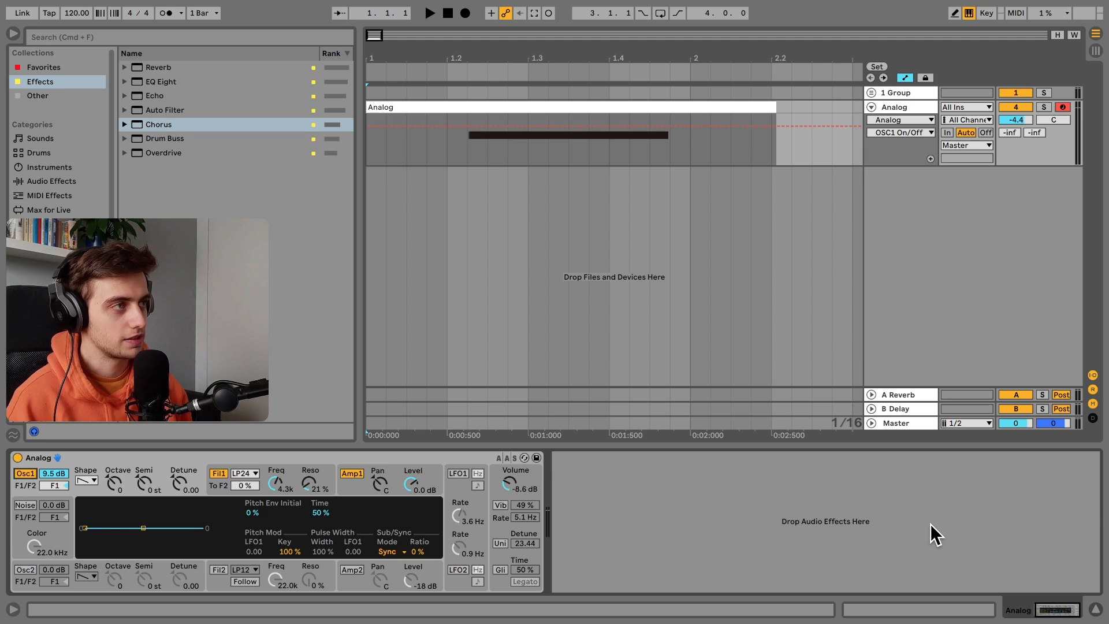
- Expand the track group, select the Keys track and arm it for playing
click(871, 92)
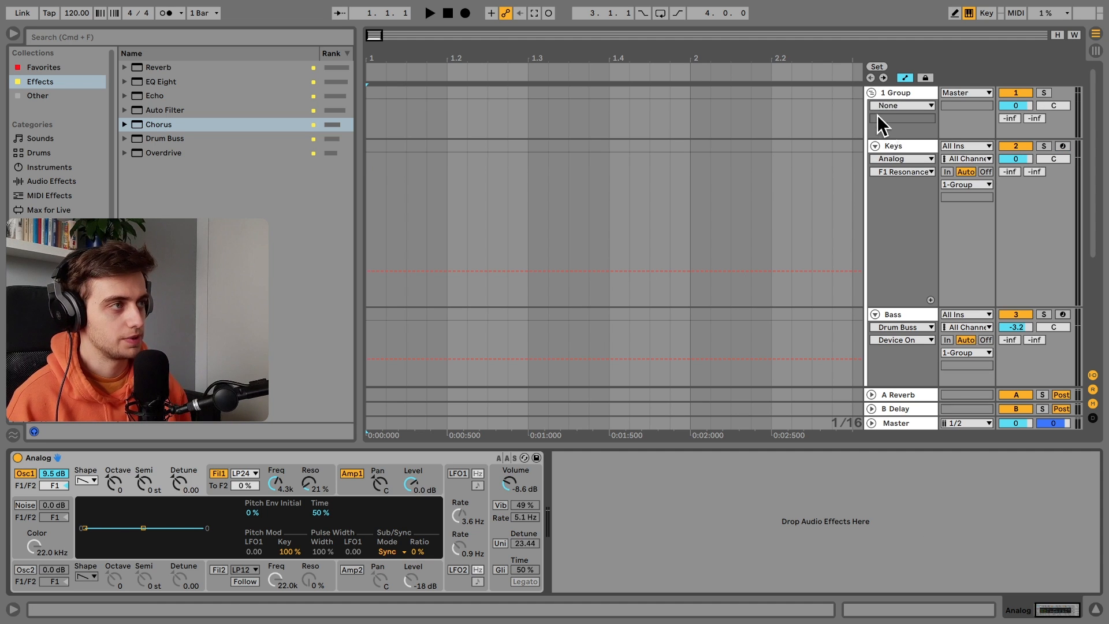
click(896, 147)
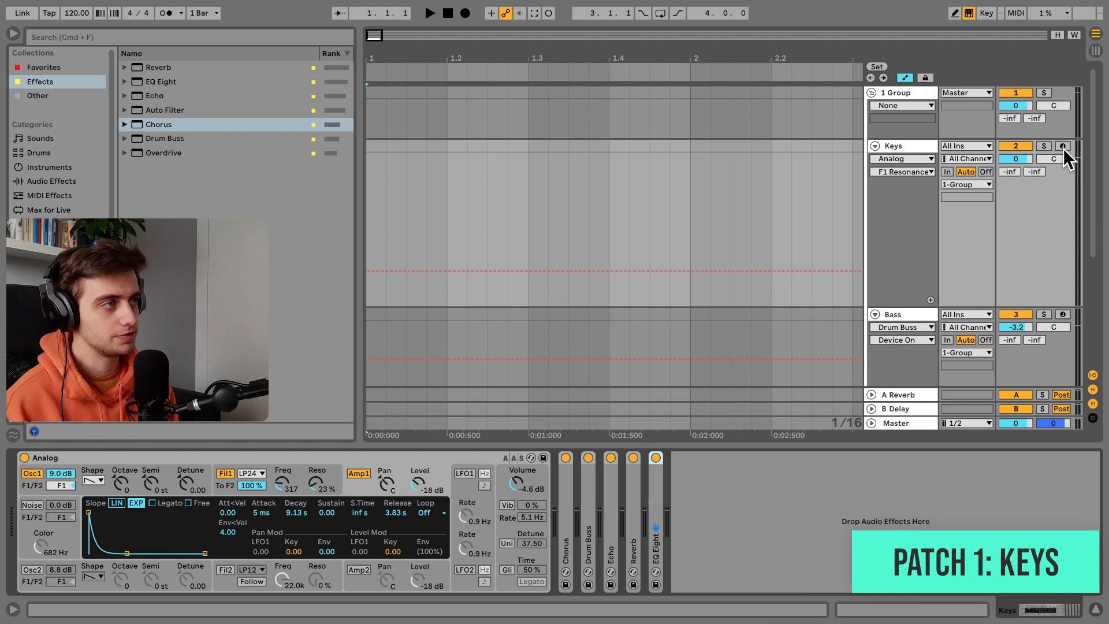
click(1063, 146)
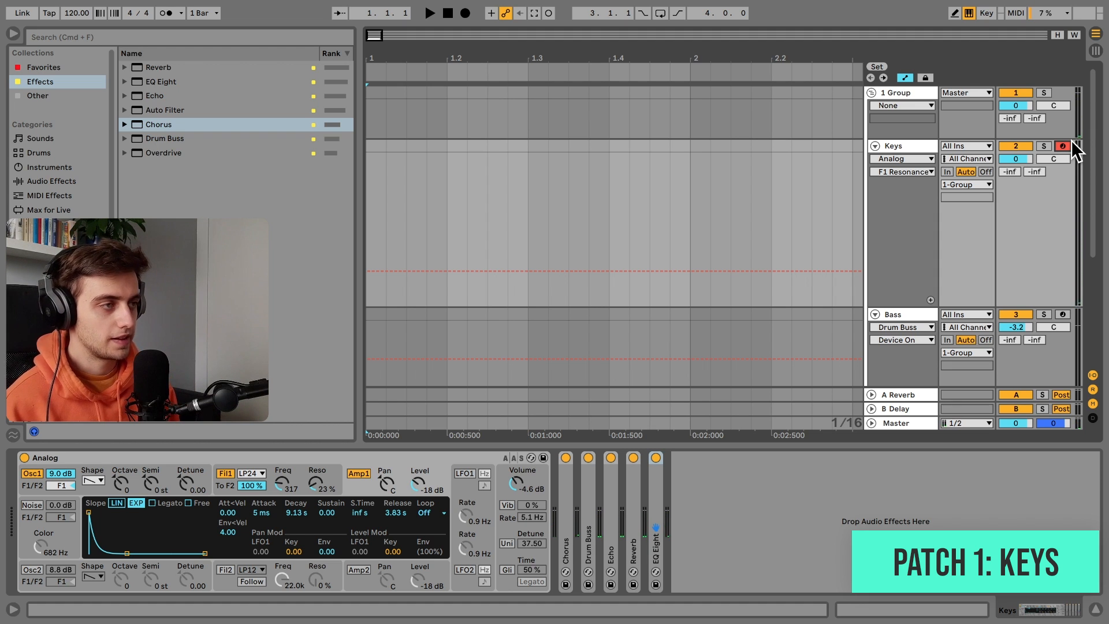
- Show filter 1's envelope and deactivate all Keys effects from Chorus through EQ Eight
click(218, 477)
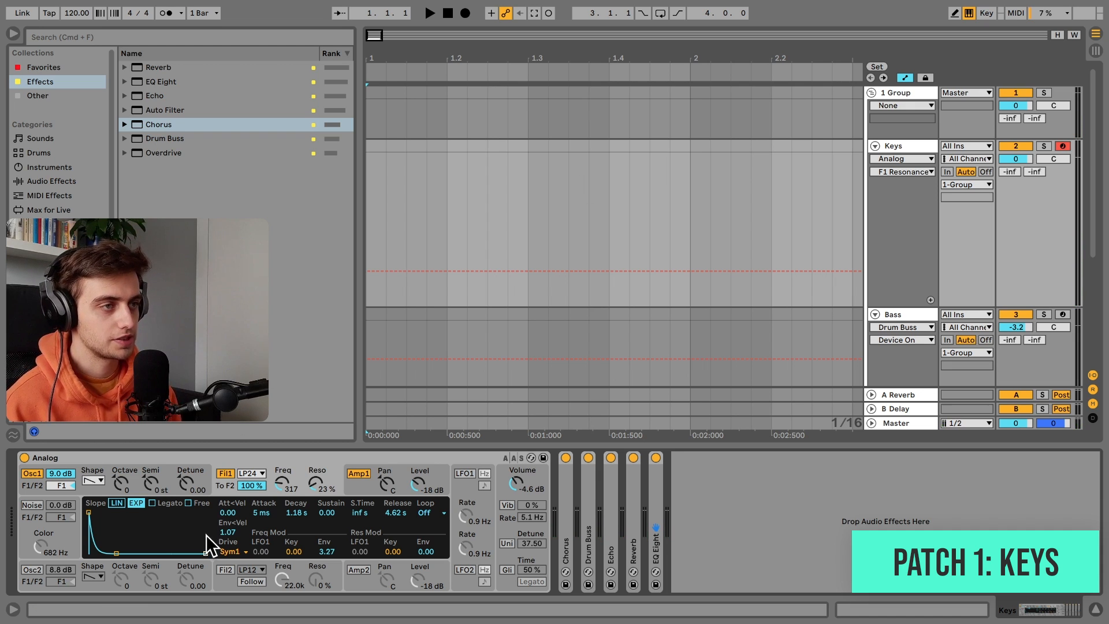
click(567, 486)
shift+click(656, 470)
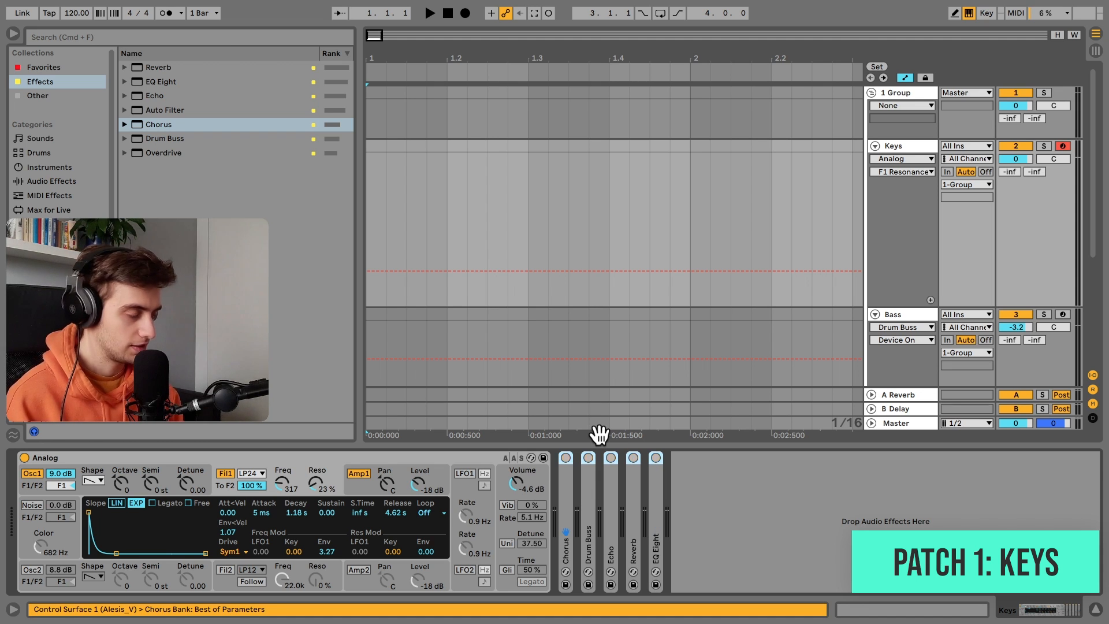
- Bypass filter 1 to audition the unfiltered sound, view the Amp1 envelope, and switch the filter back on
click(227, 473)
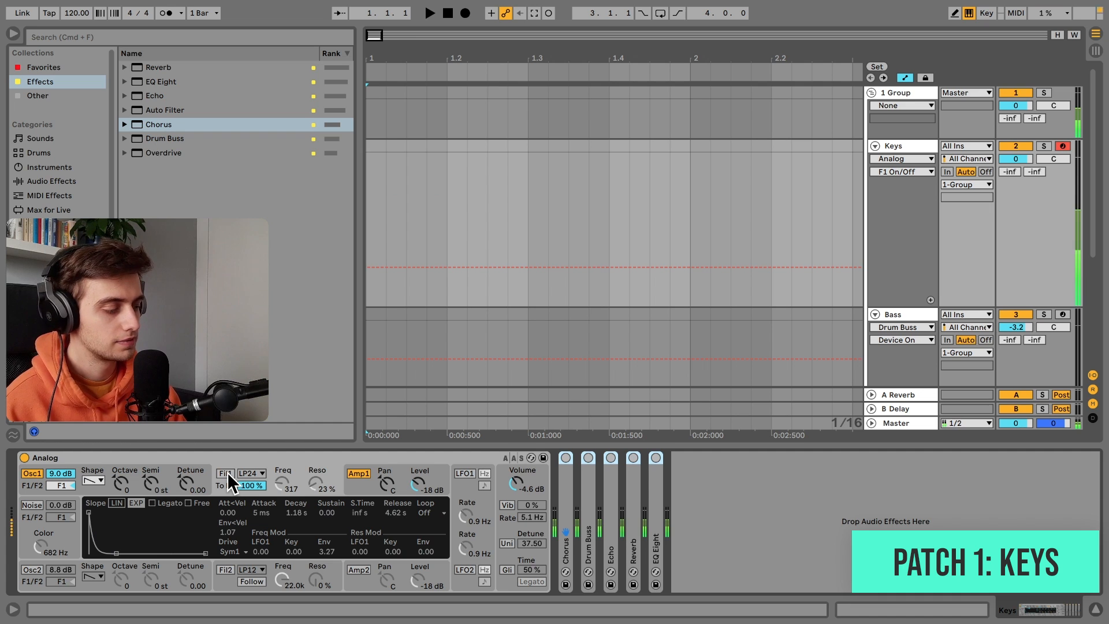
click(360, 483)
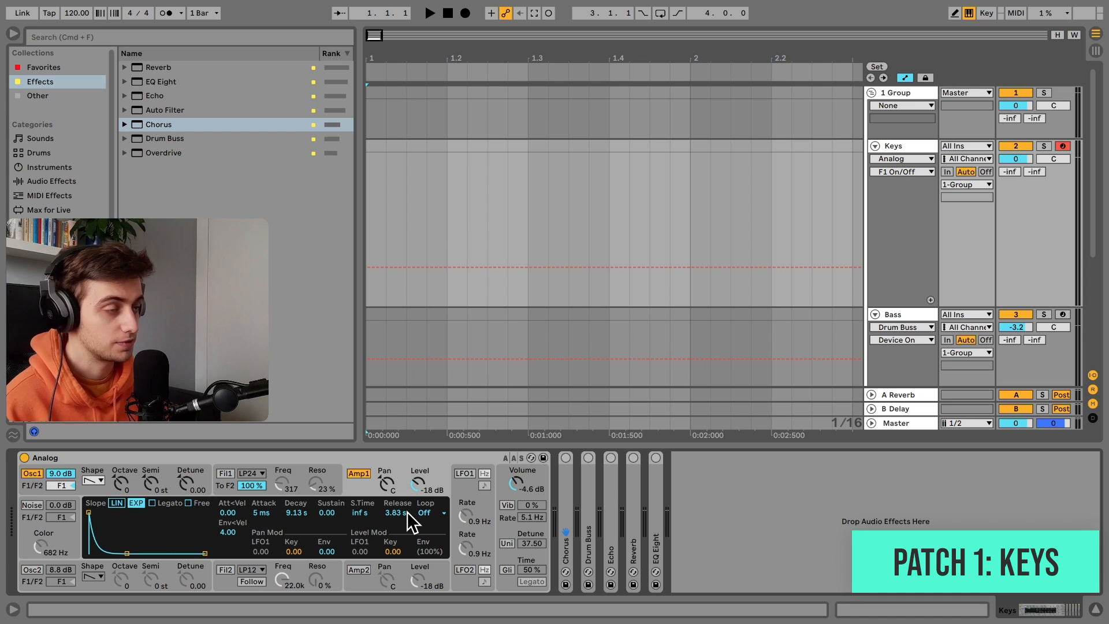
click(225, 473)
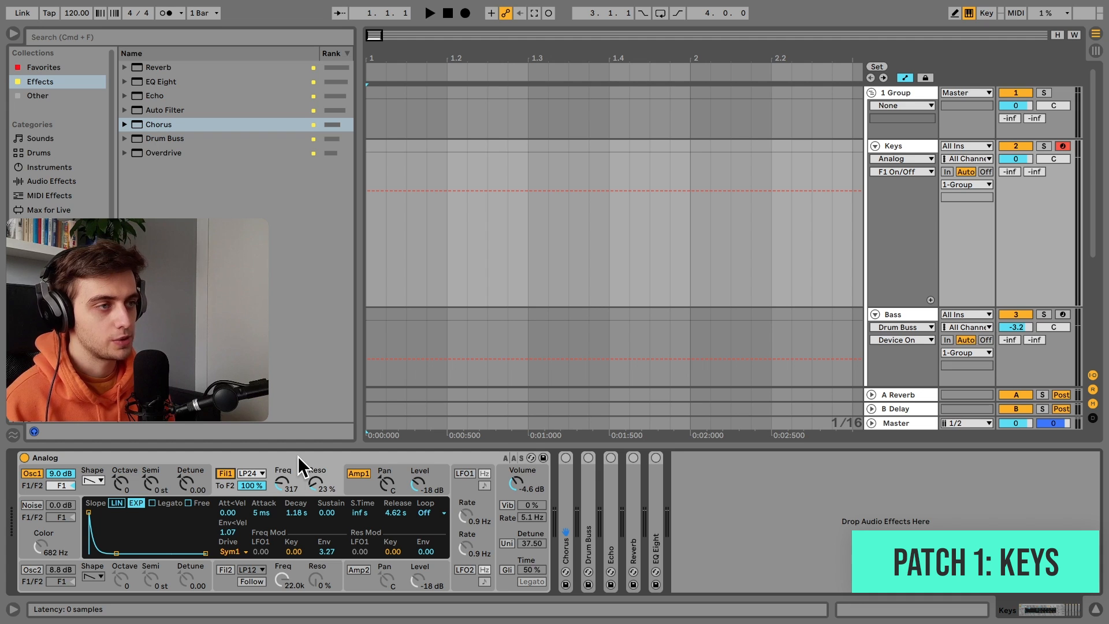
- Try filter 1 with its envelope frequency modulation reset to default, and undo the reset
click(331, 551)
key(BackSpace)
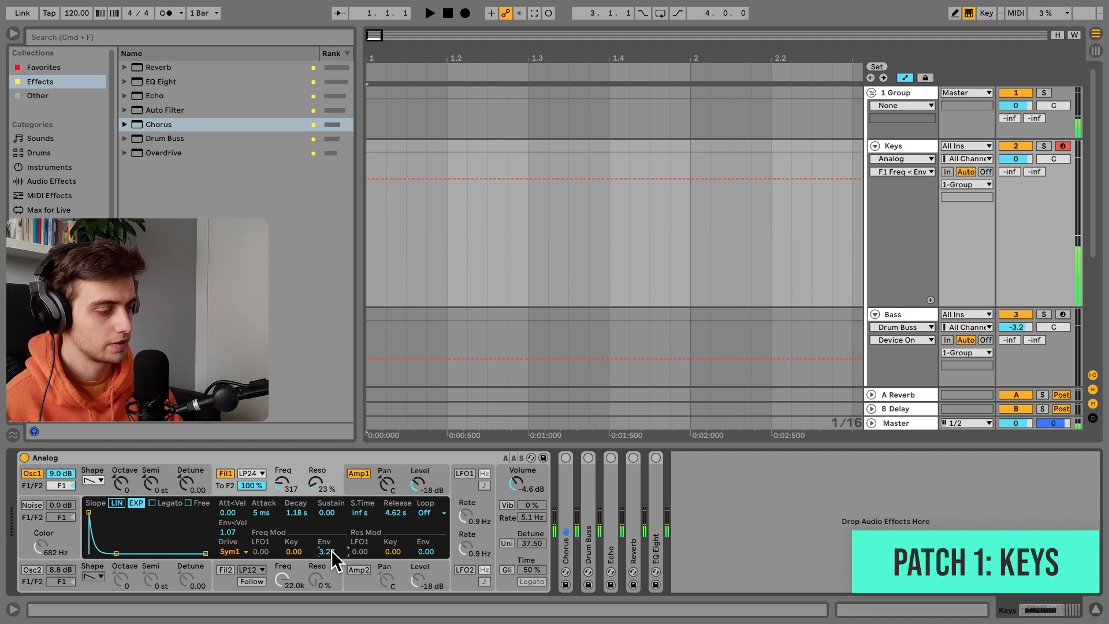
key(super+z)
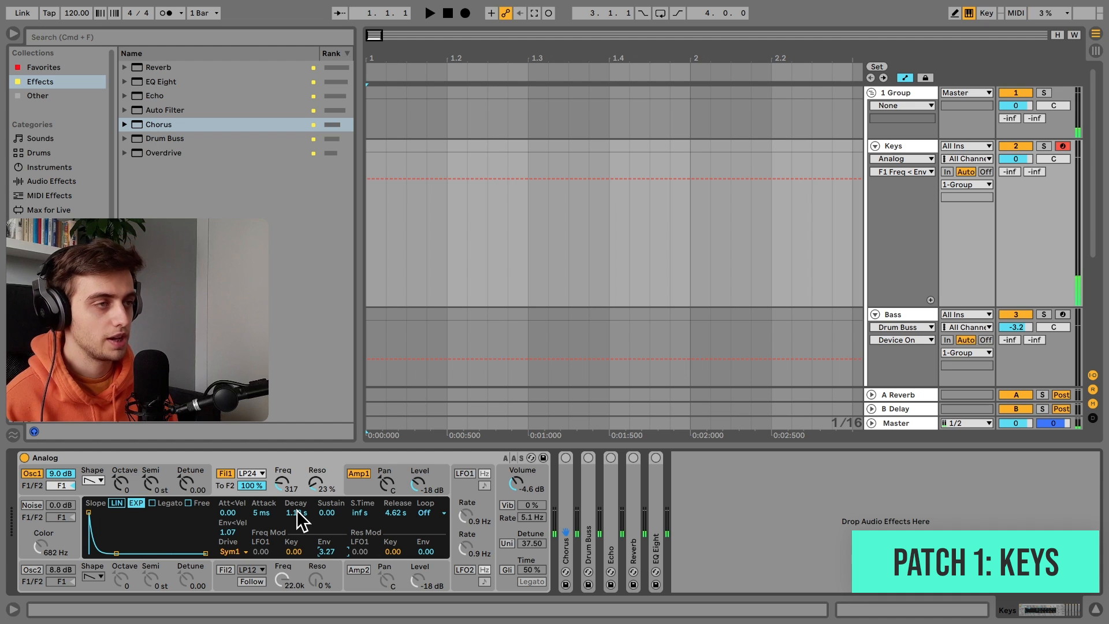
- Examine the Amp1 and filter 1 envelopes, filter 1's Drive modes, and oscillator 1's level and settings
click(358, 474)
click(222, 474)
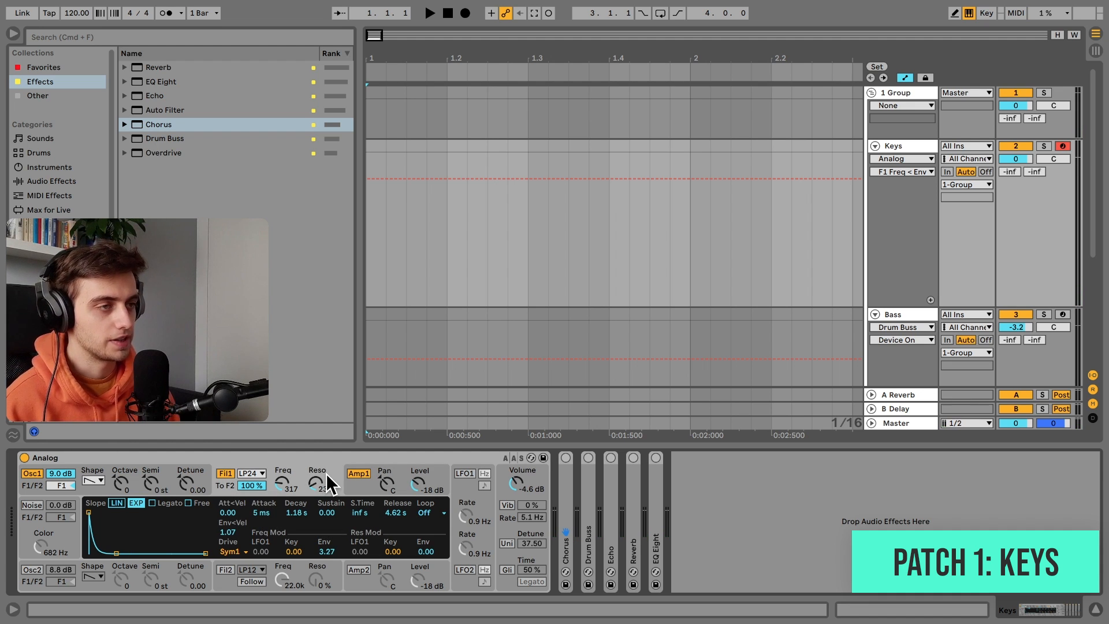
click(244, 549)
click(244, 550)
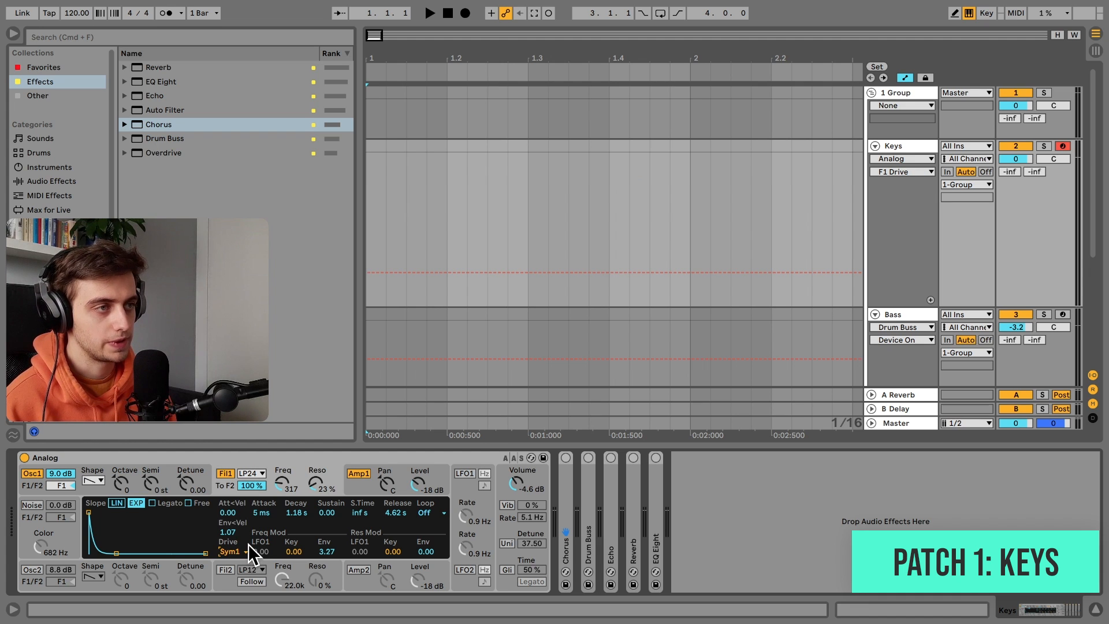
click(244, 550)
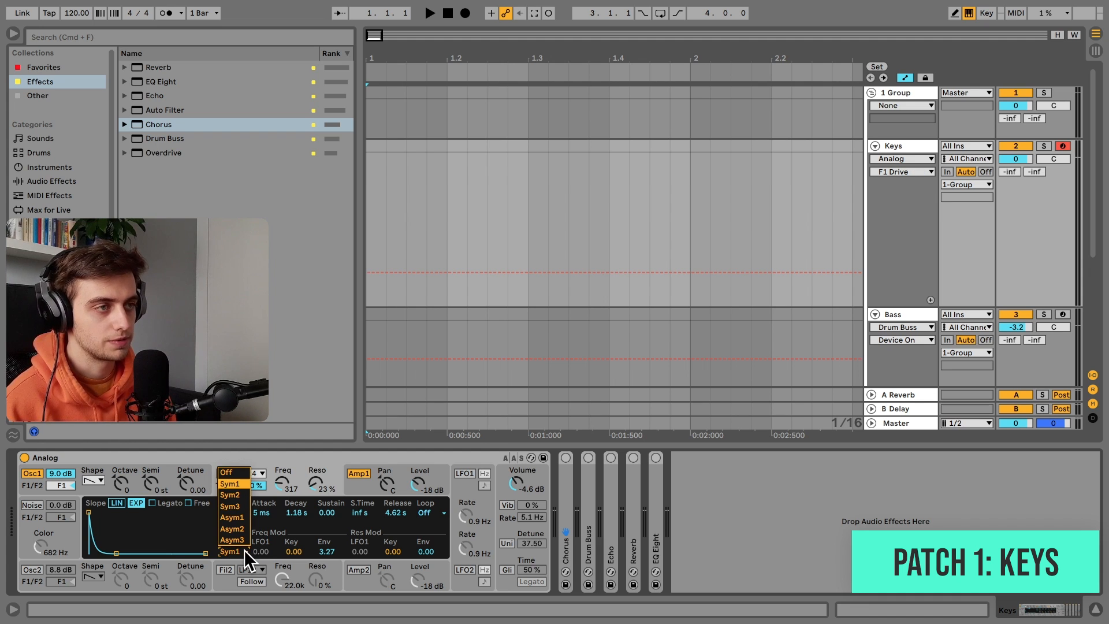
click(243, 549)
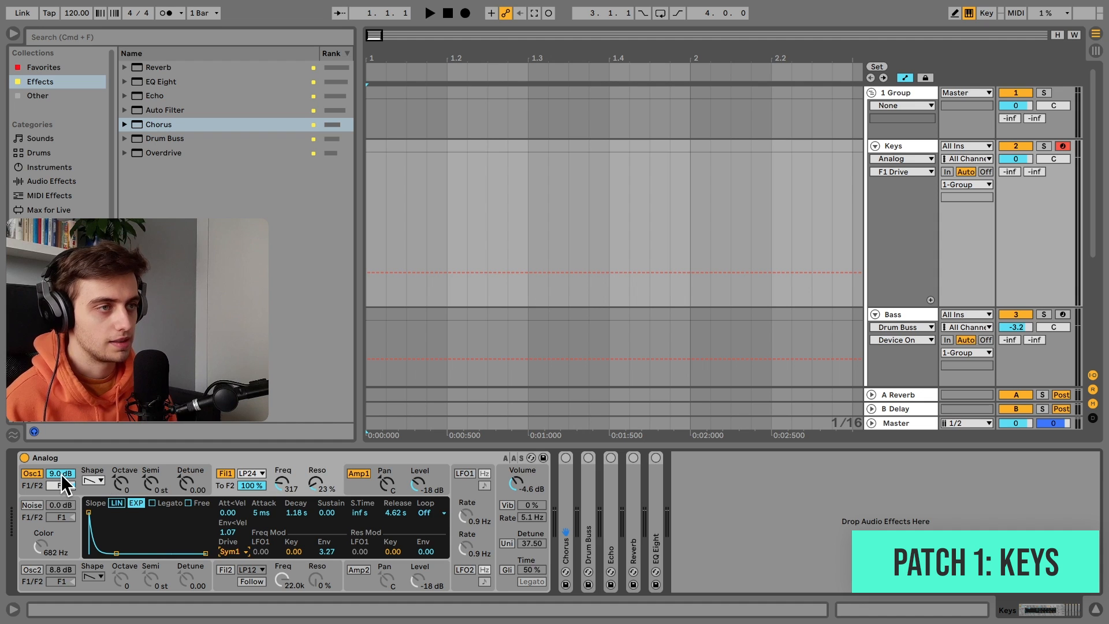
mouse_move(60, 474)
mouse_down()
mouse_move(60, 508)
mouse_move(60, 474)
mouse_up()
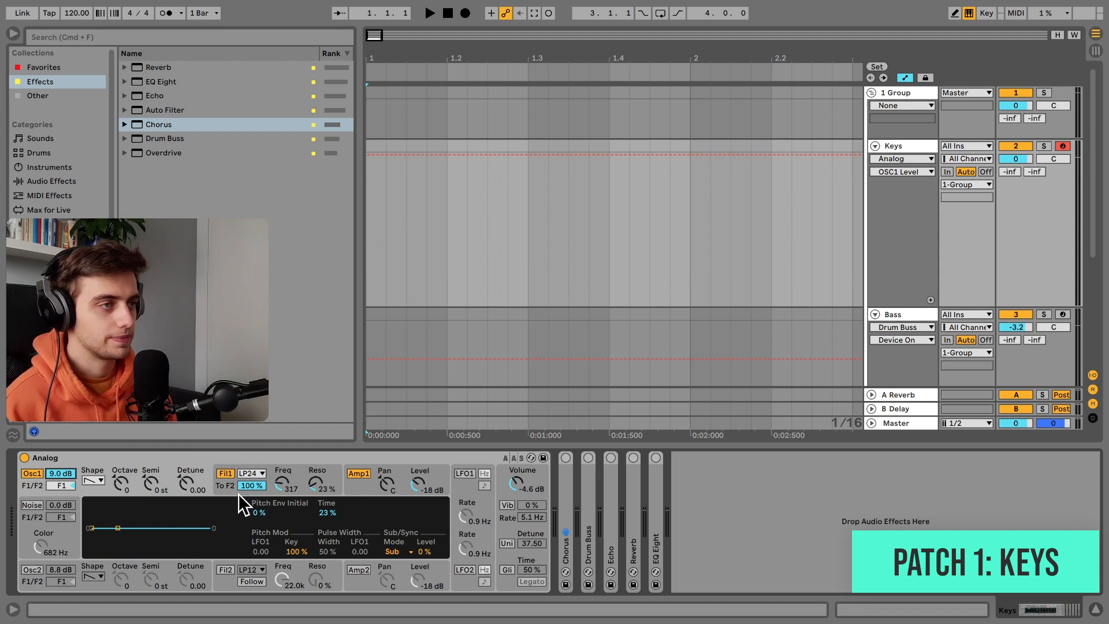
- Audition filter 1 with Env<Vel at 0.00 and set it to 1.13 for velocity-dependent brightness
click(220, 481)
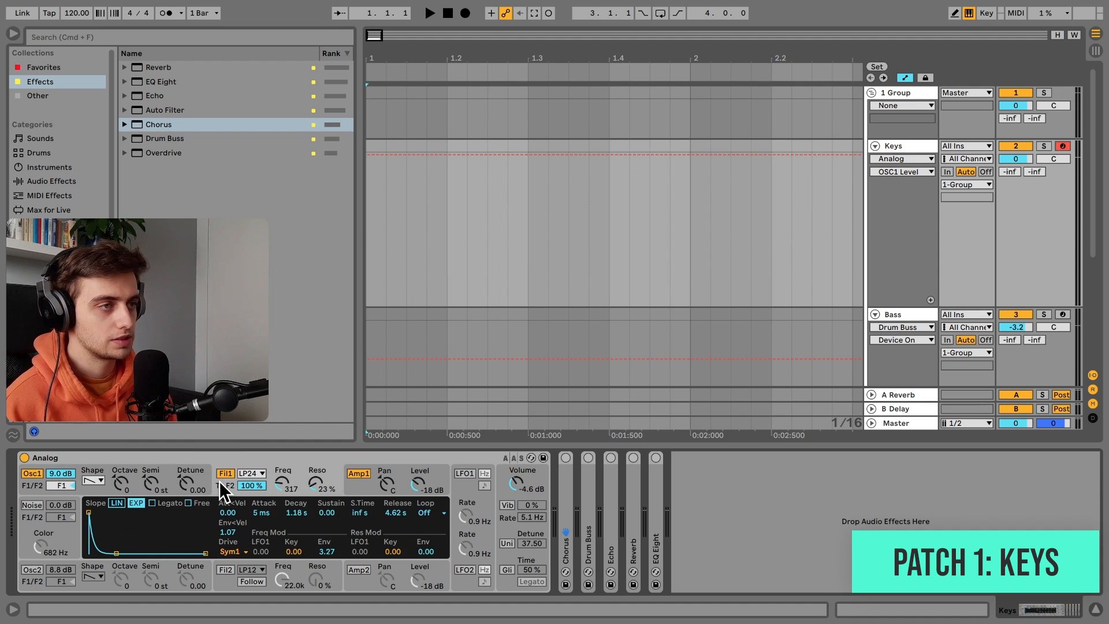
double_click(236, 533)
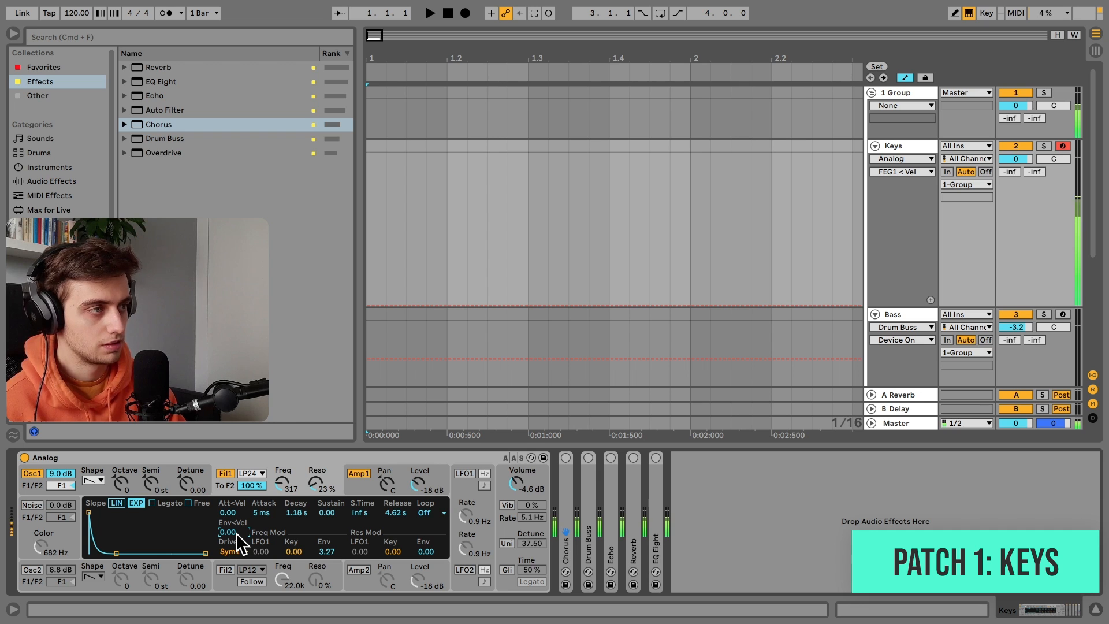
drag(235, 533, 236, 522)
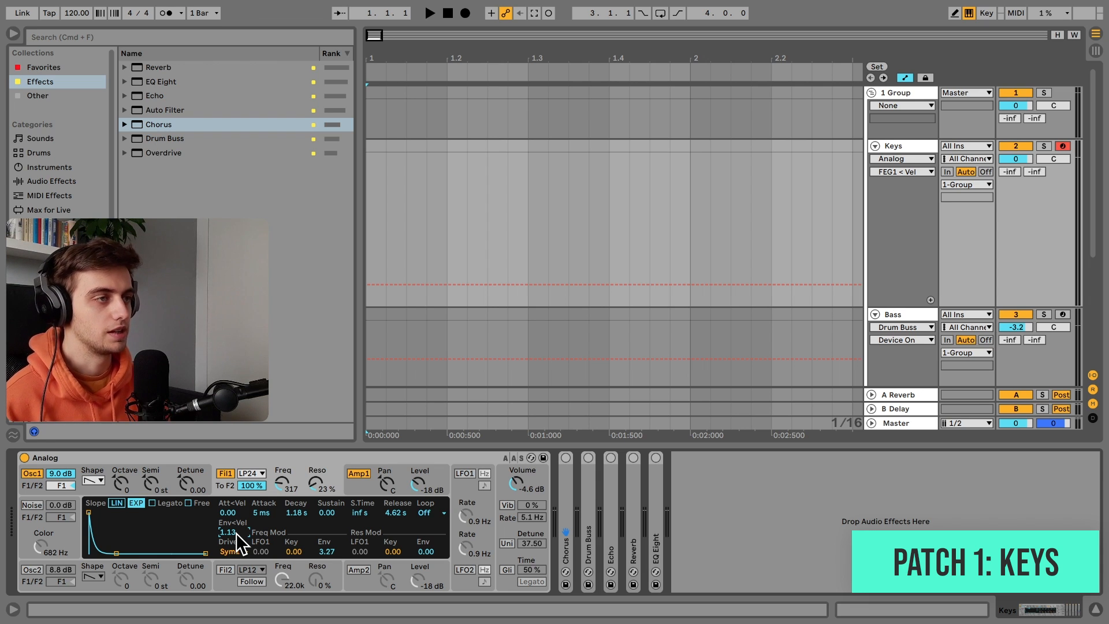
- Compare the velocity and envelope settings of Amp1 with those of filter 1
click(358, 490)
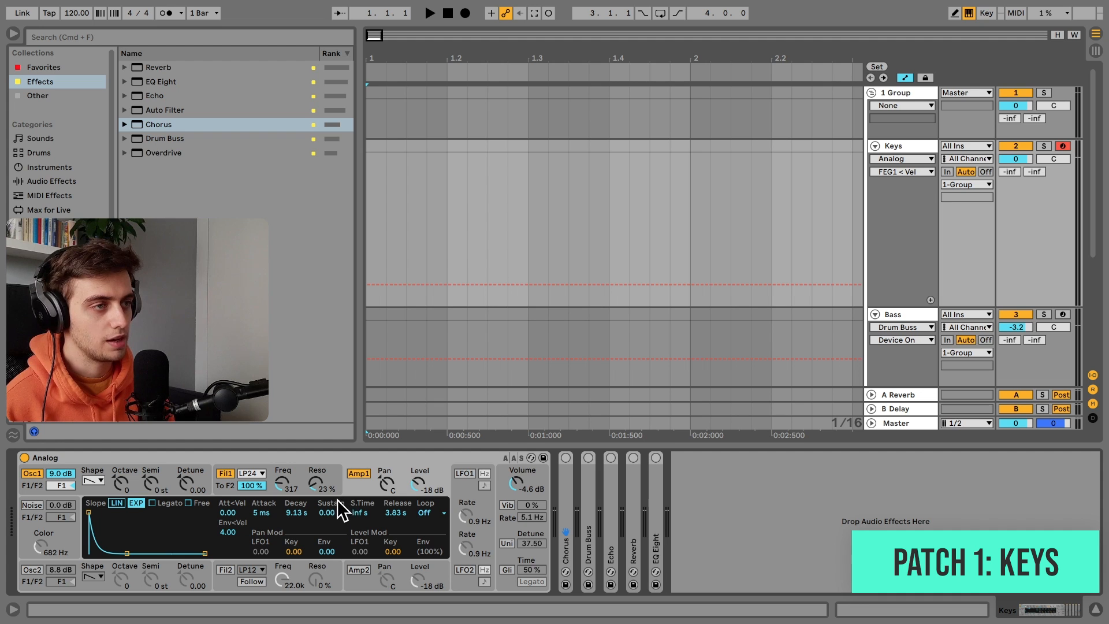
click(227, 495)
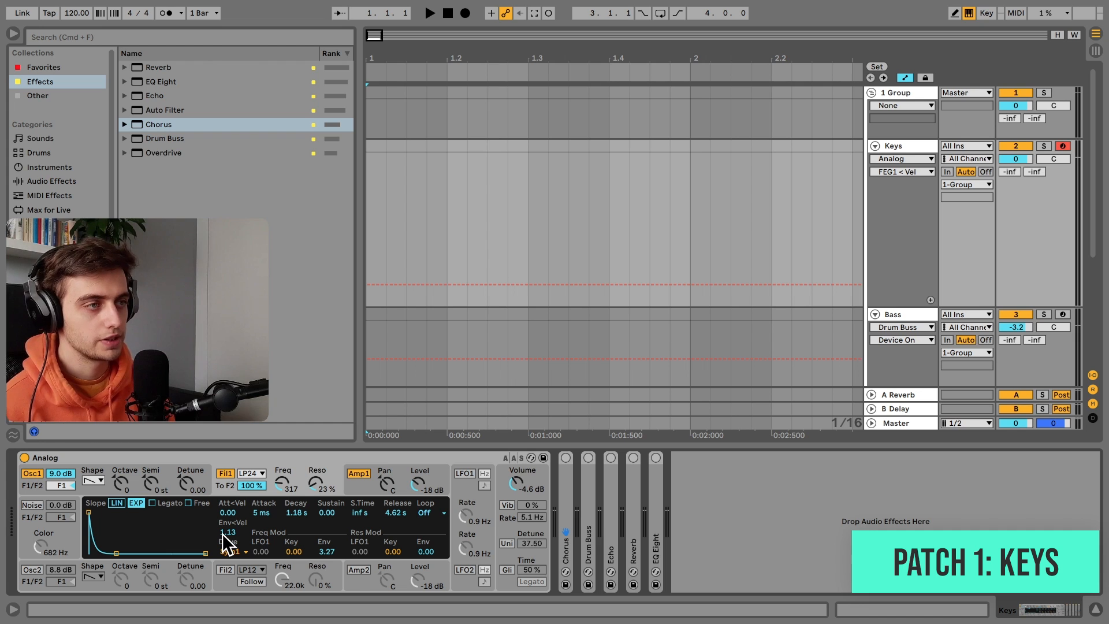
click(358, 476)
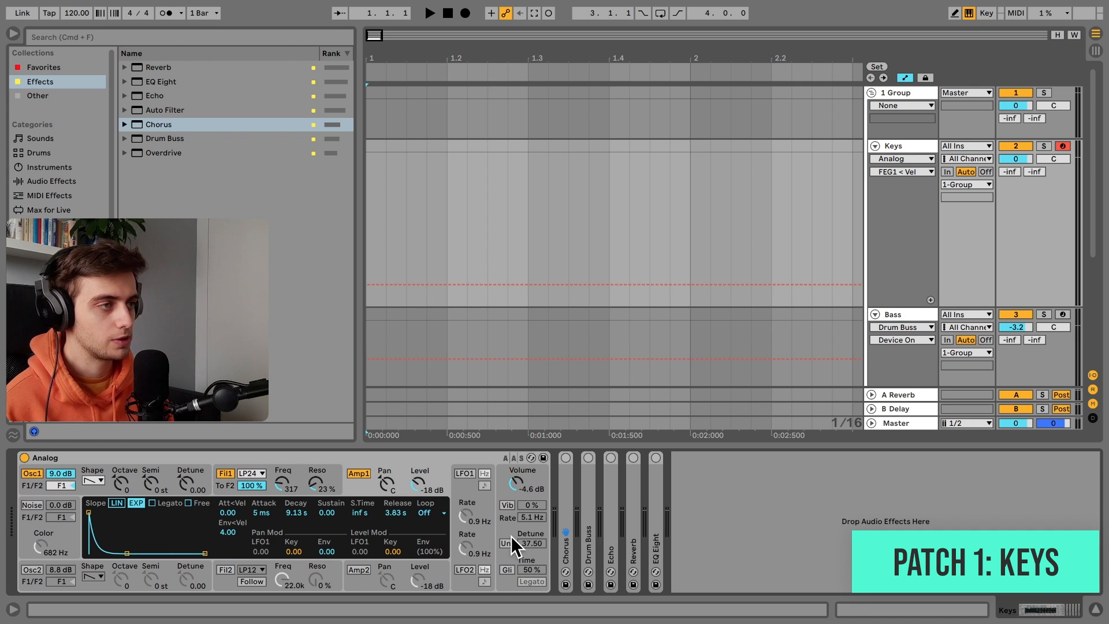
- Unfold the Chorus on the Keys track, activate it, and fold it again
double_click(561, 470)
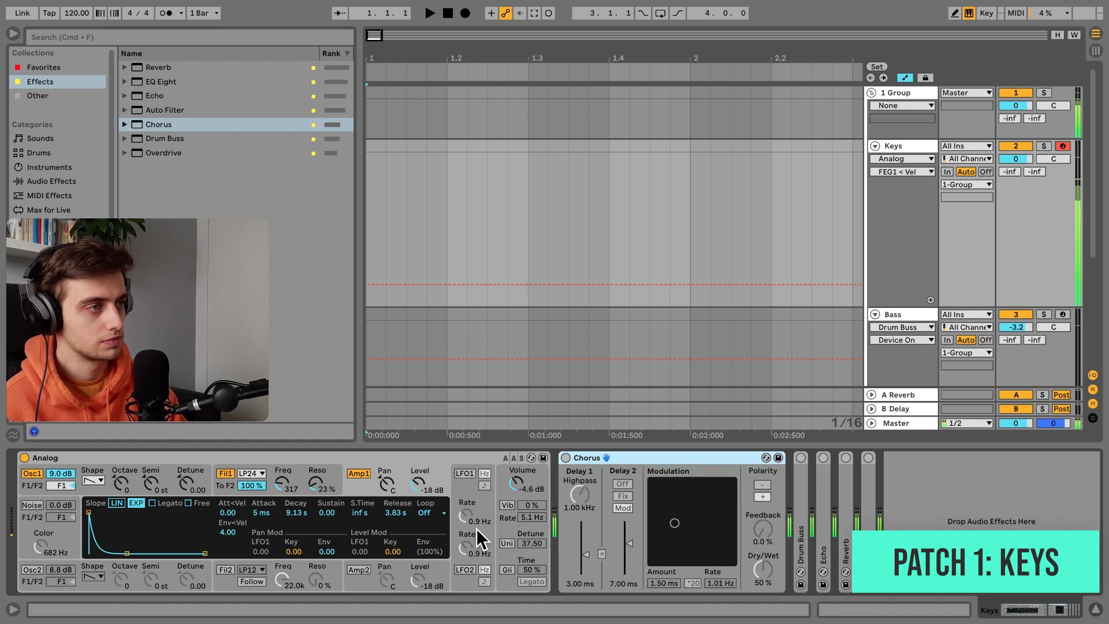
click(565, 458)
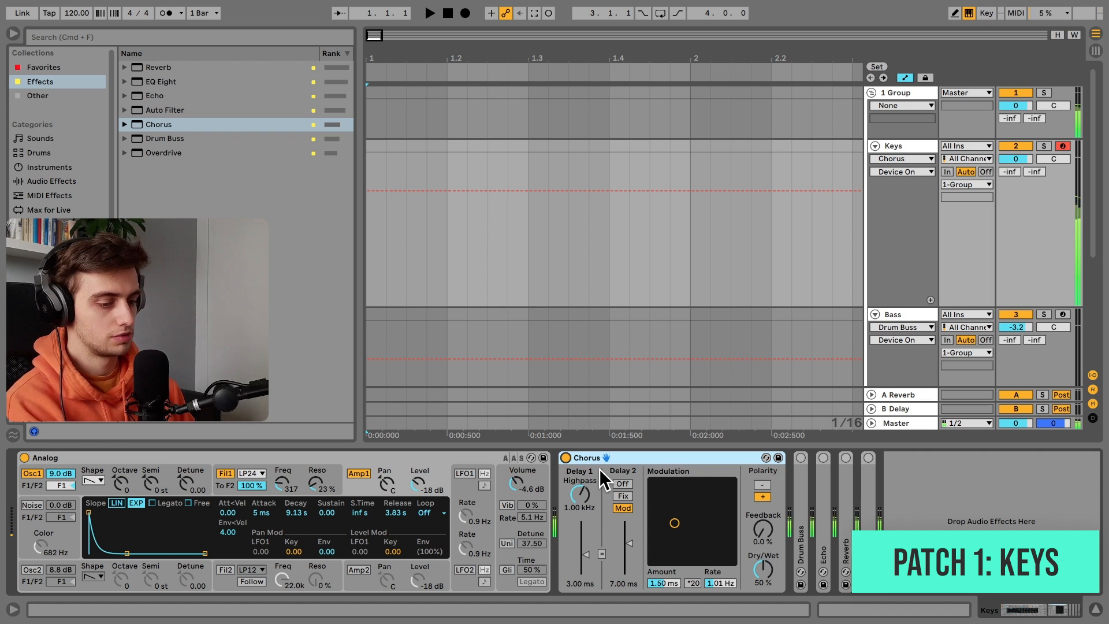
double_click(631, 458)
- Unfold the Drum Buss, compare the sound with it on and off, and fold it with the effect active
key(Right)
key(plus)
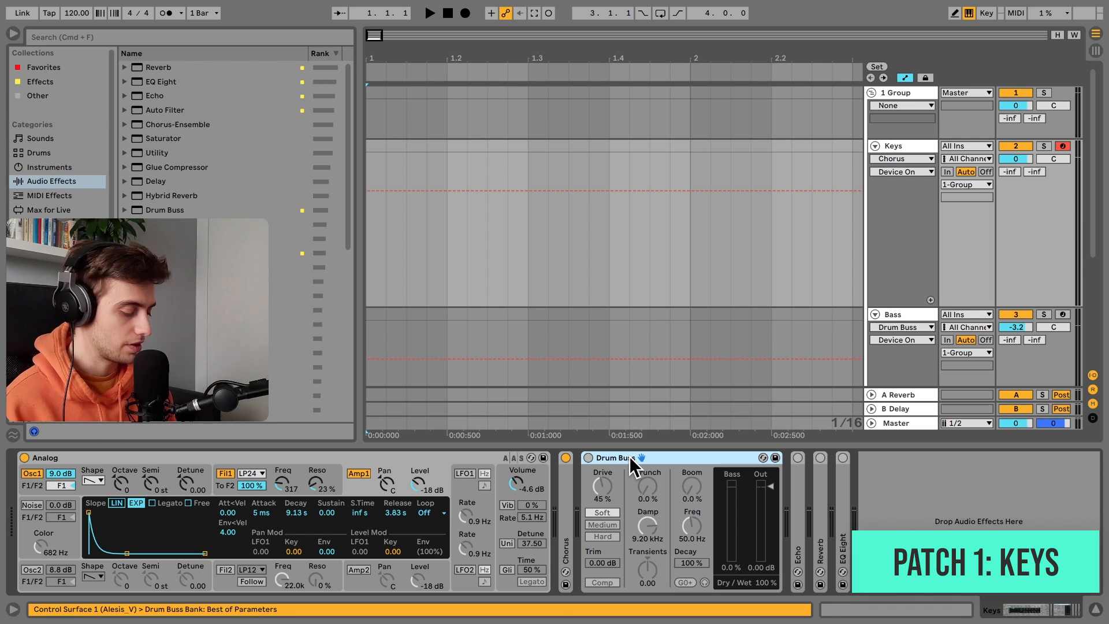
key(0)
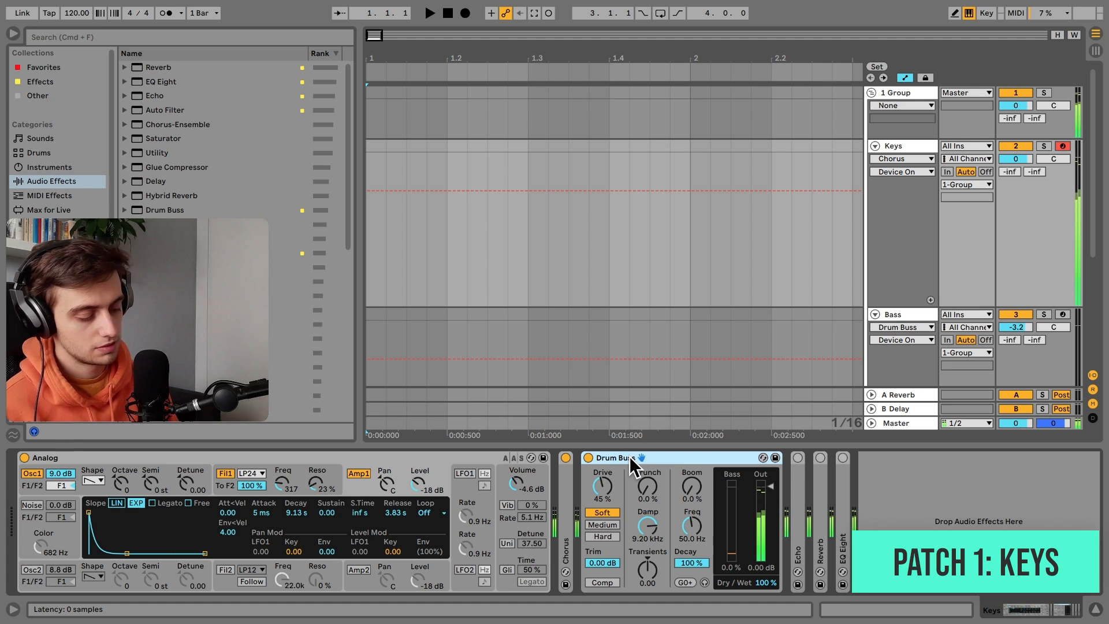
key(0)
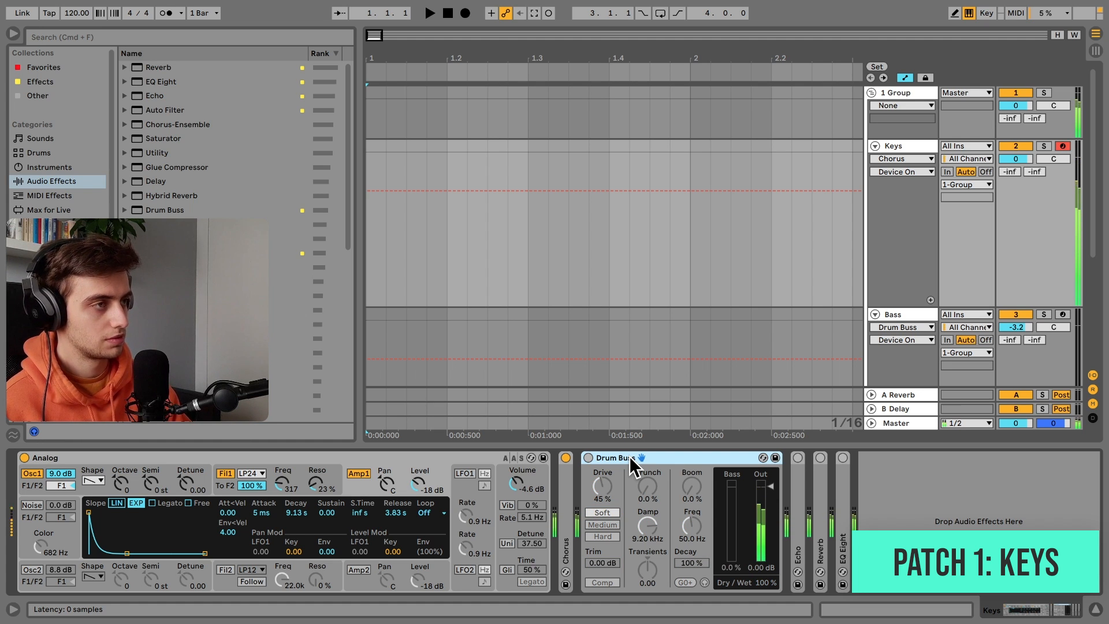
key(0)
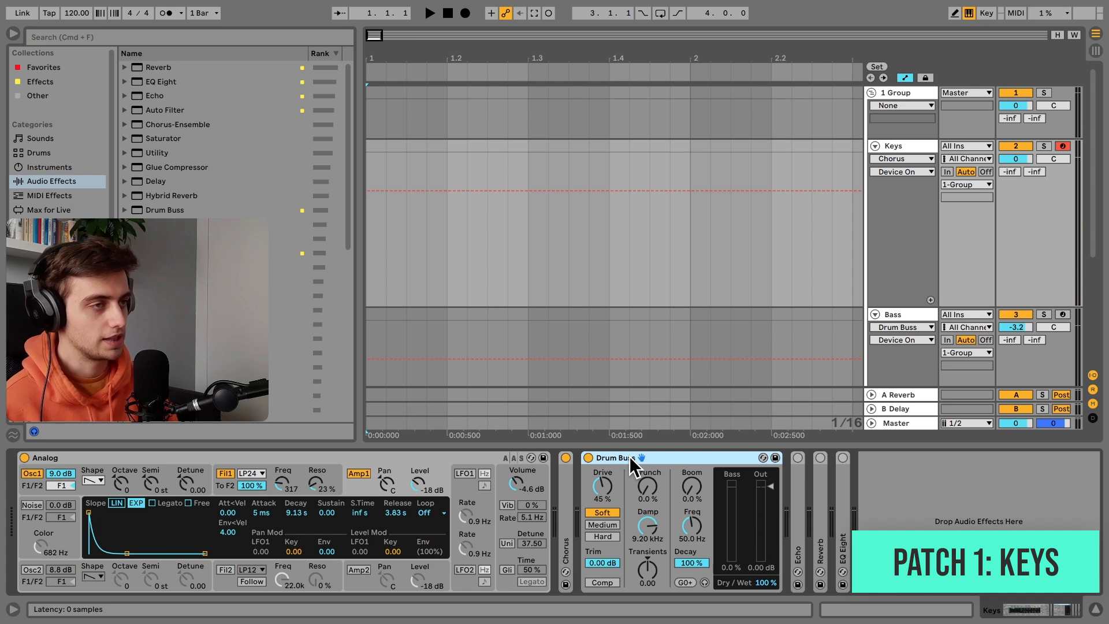
double_click(629, 456)
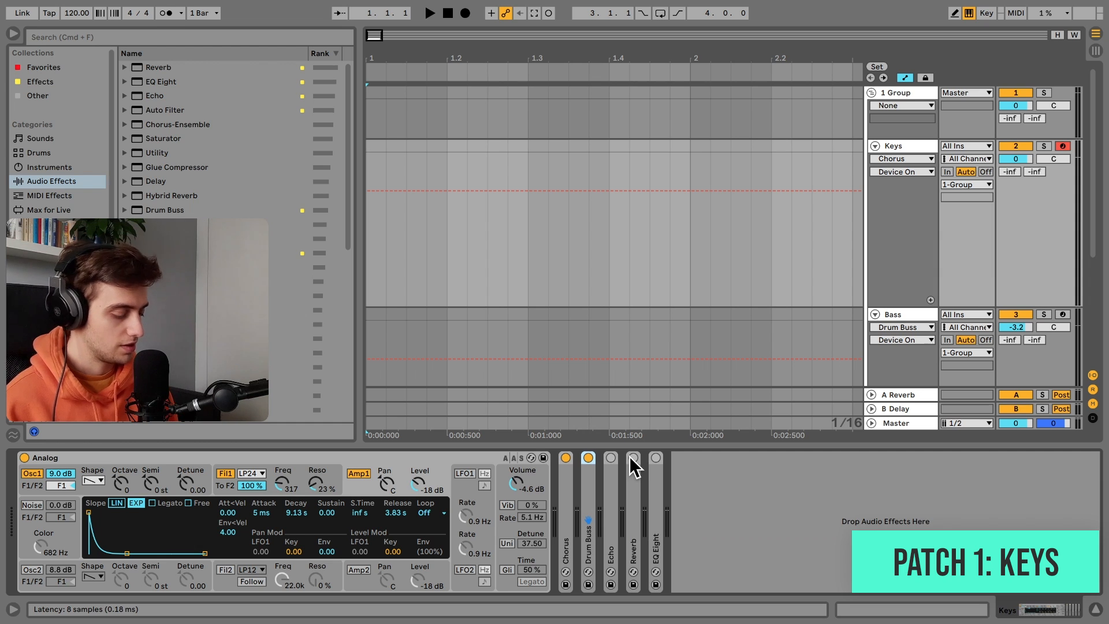
- Unfold the Echo effect, activate it, and fold it again
key(Right)
key(plus)
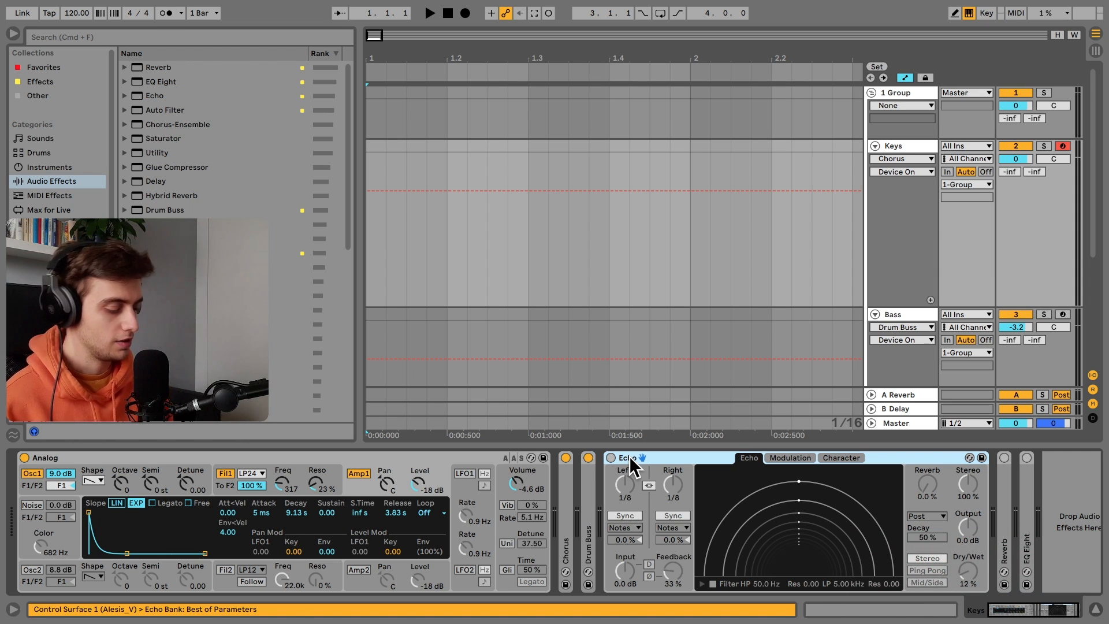
key(0)
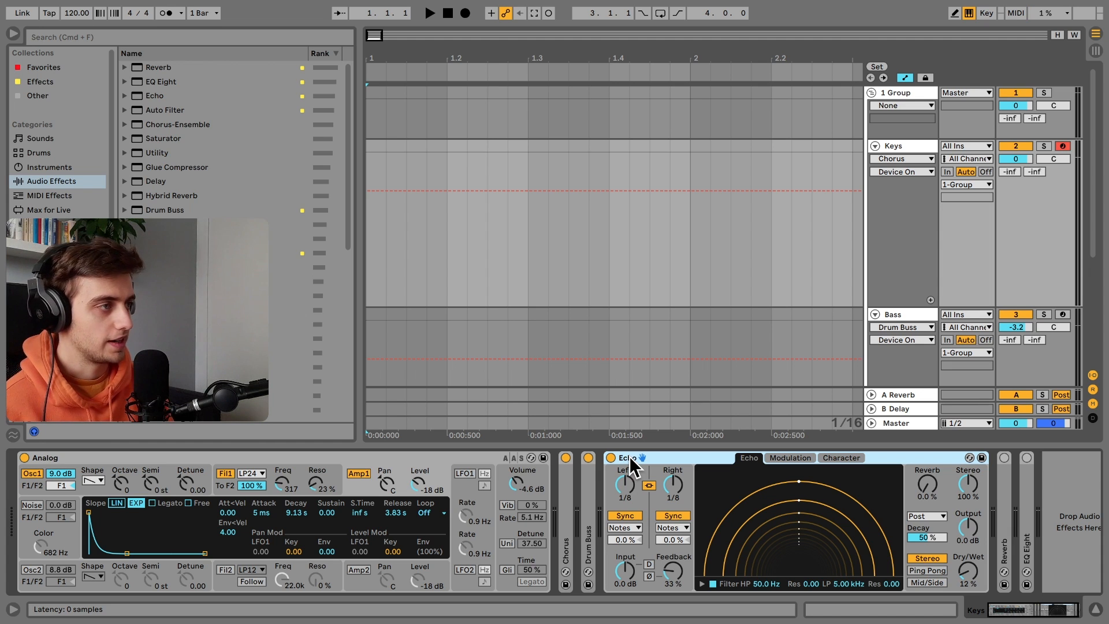
double_click(629, 457)
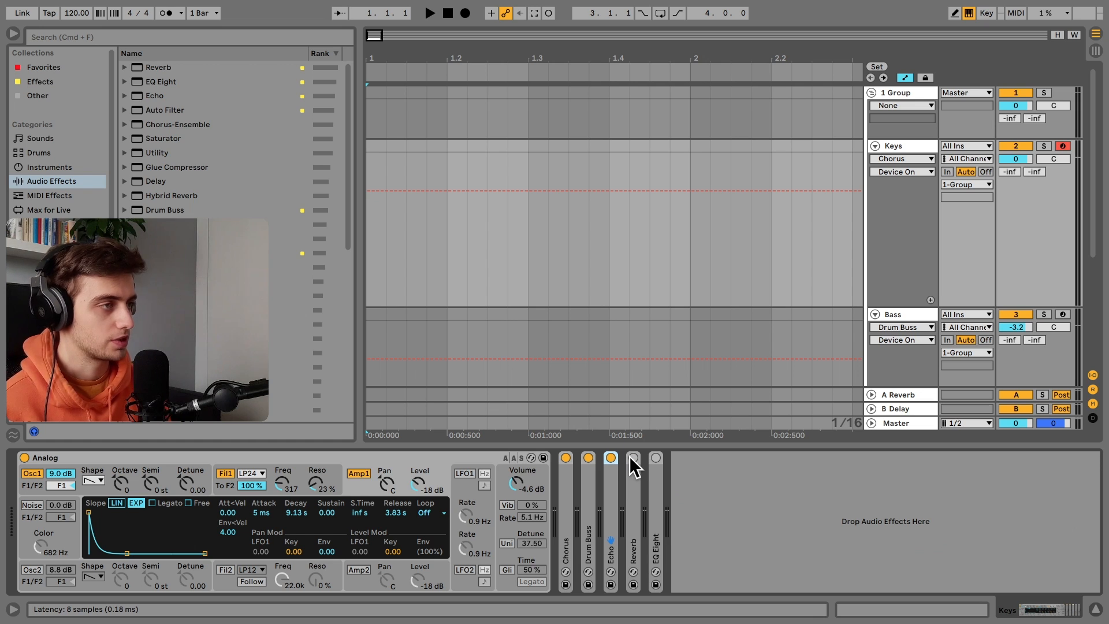
- Unfold the Reverb on the Keys track and activate it
click(629, 457)
double_click(630, 455)
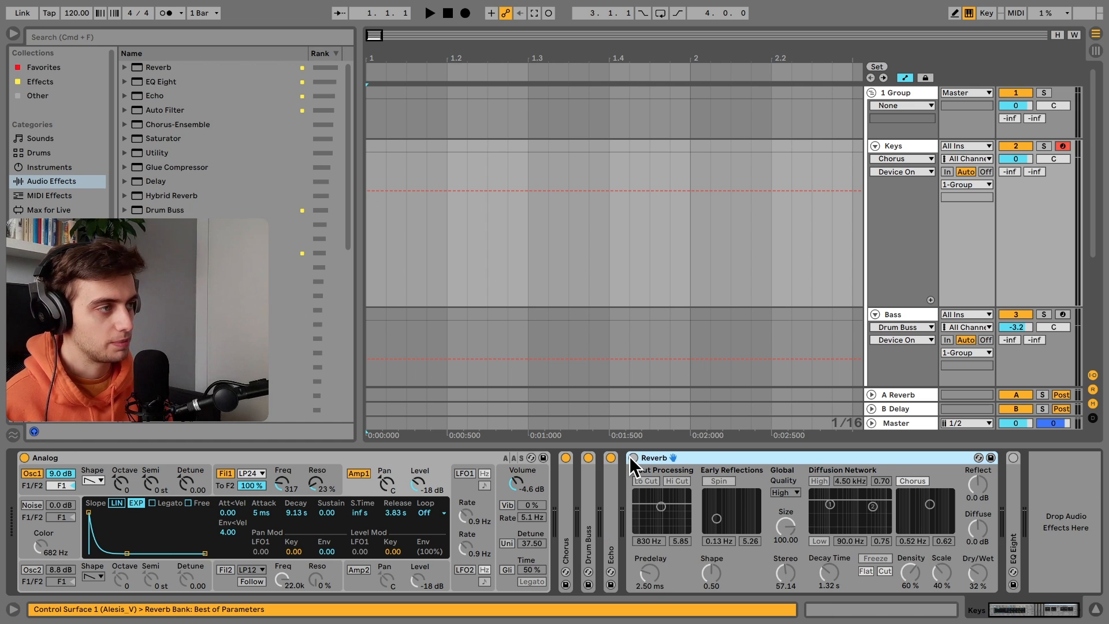
click(632, 457)
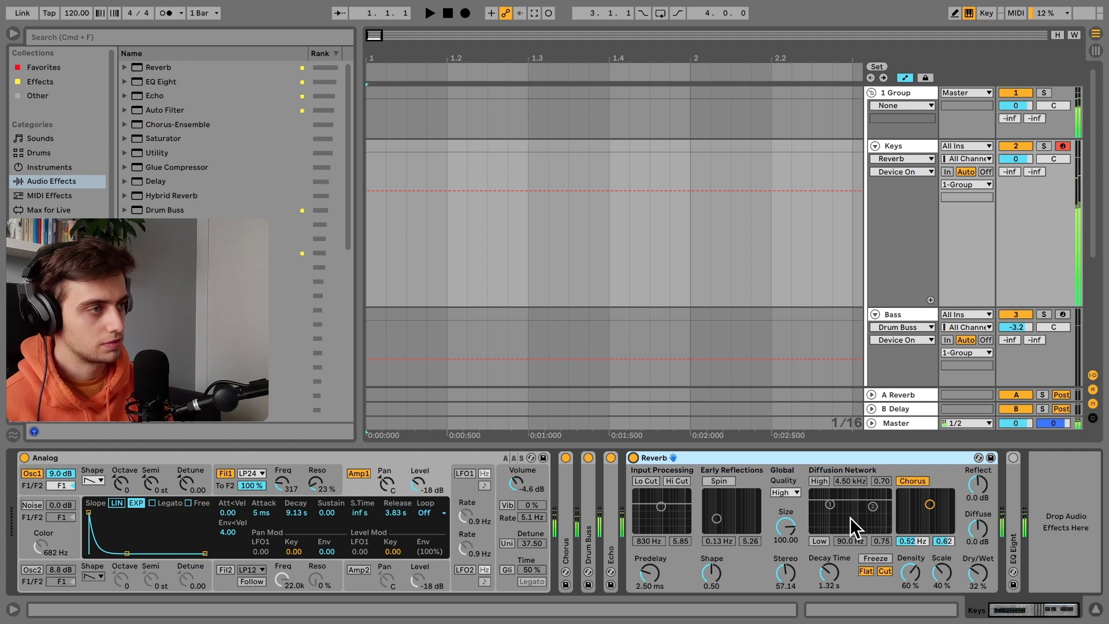
- Fold the Reverb on the Keys track, unfold and activate the EQ Eight, and fold it again
click(978, 574)
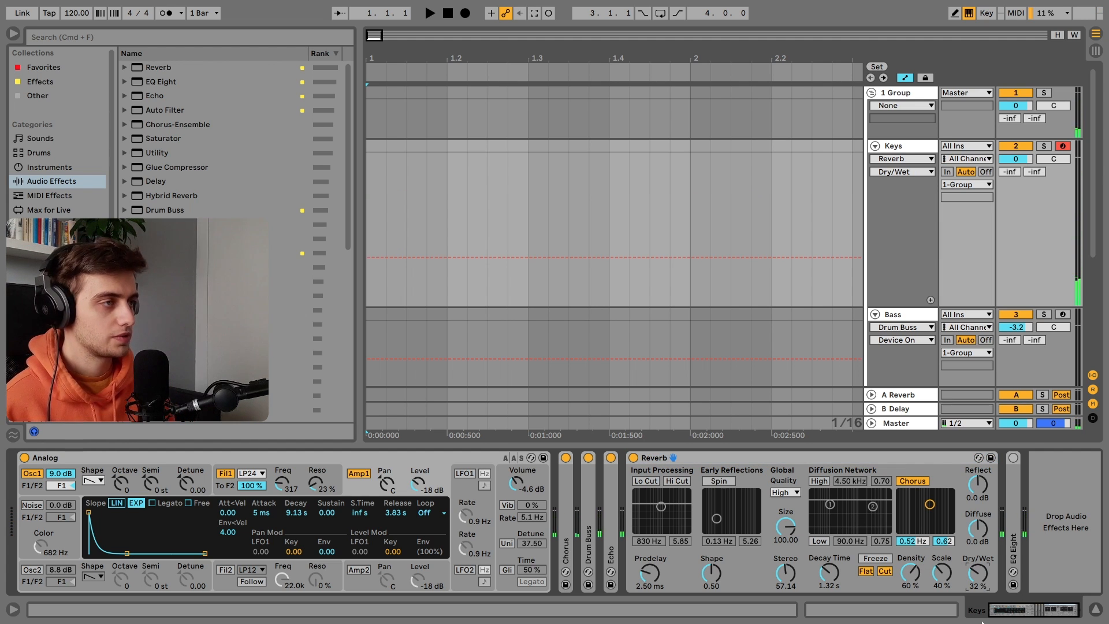
click(918, 459)
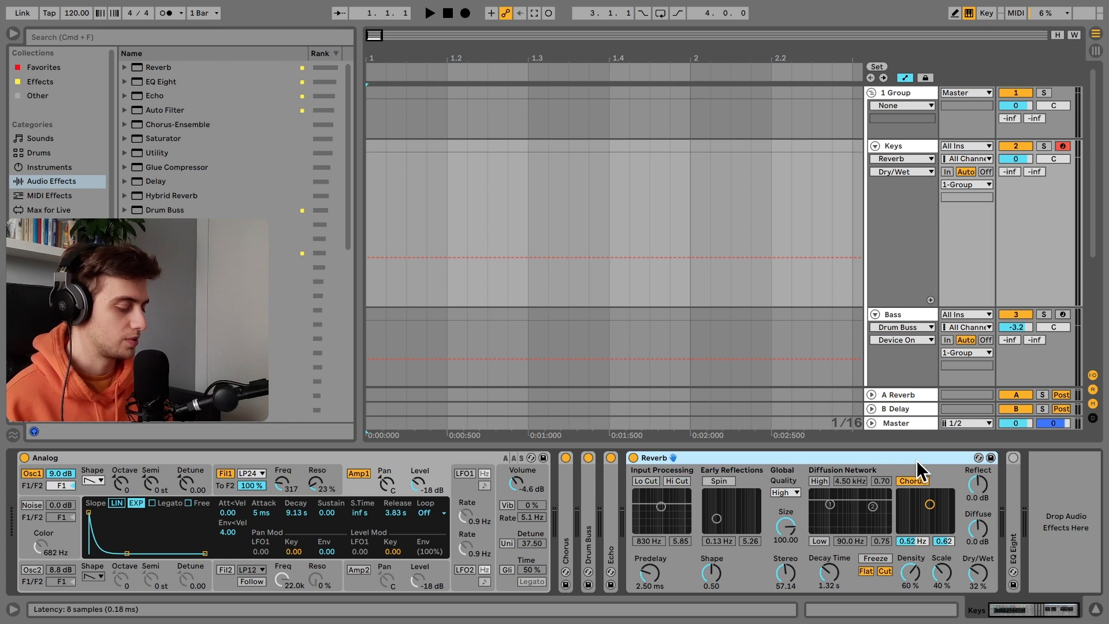
key(minus)
key(Right)
key(plus)
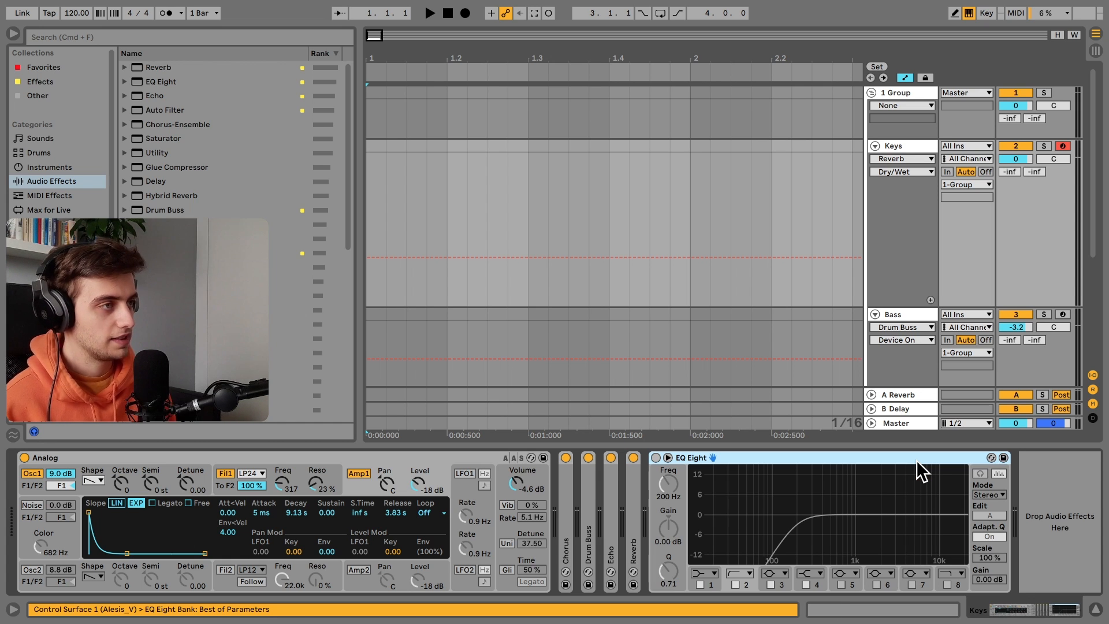
key(0)
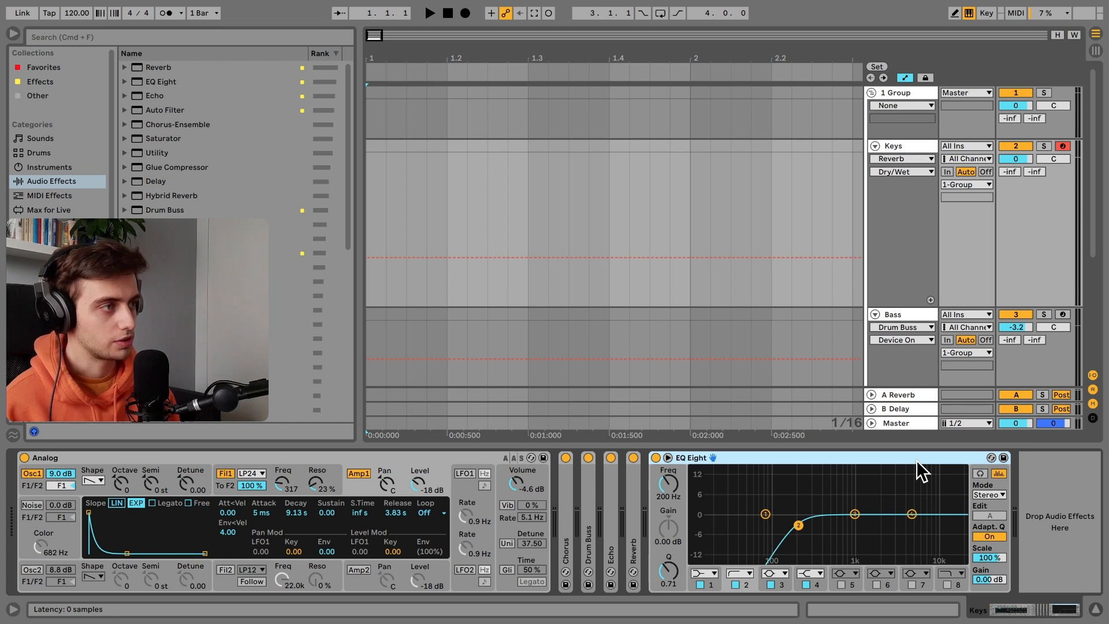
key(minus)
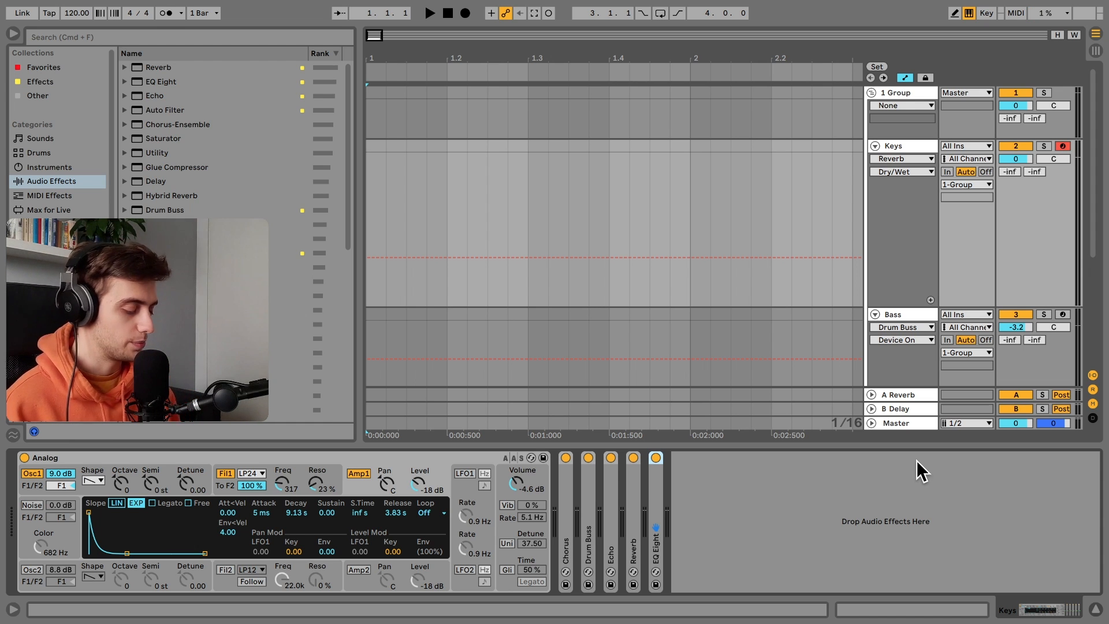
key(plus)
key(minus)
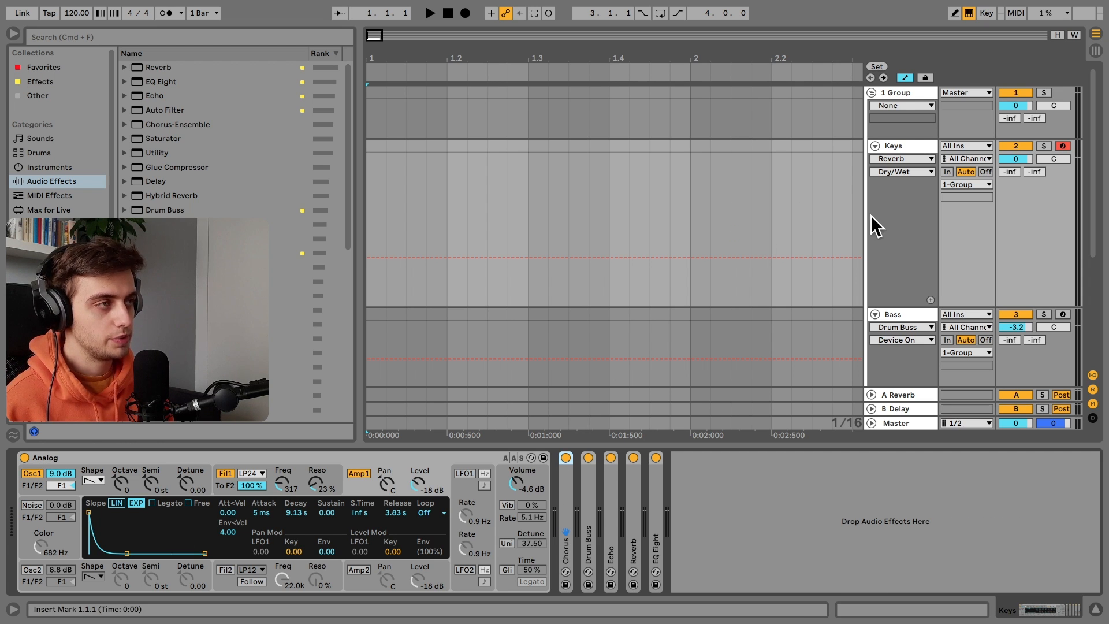
- Arm the Bass track for recording and select its Analog synth
click(900, 313)
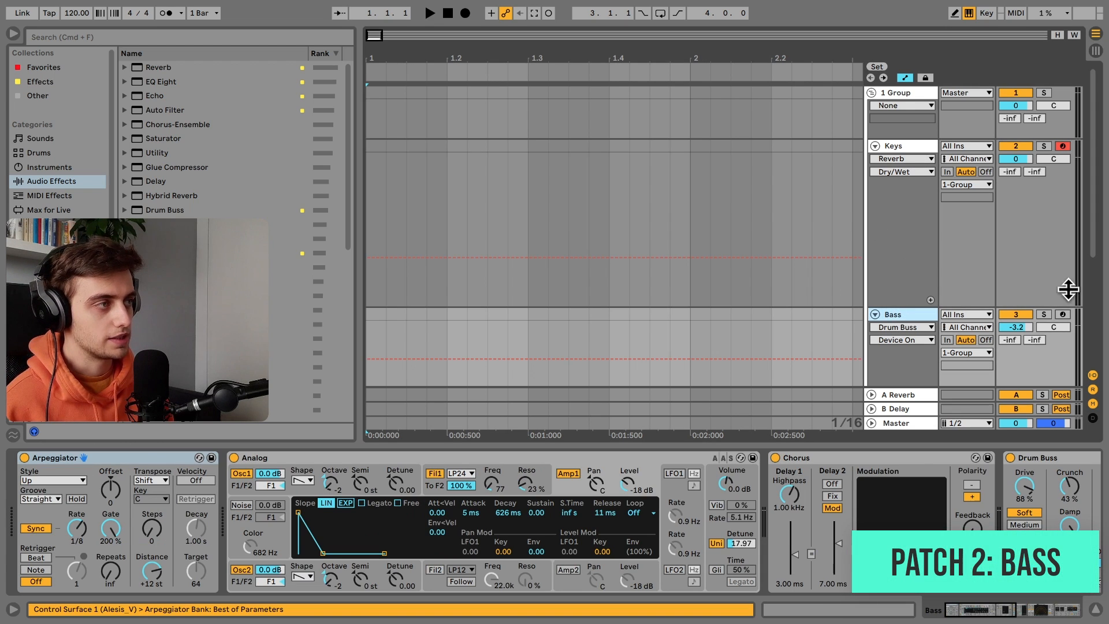
click(1062, 314)
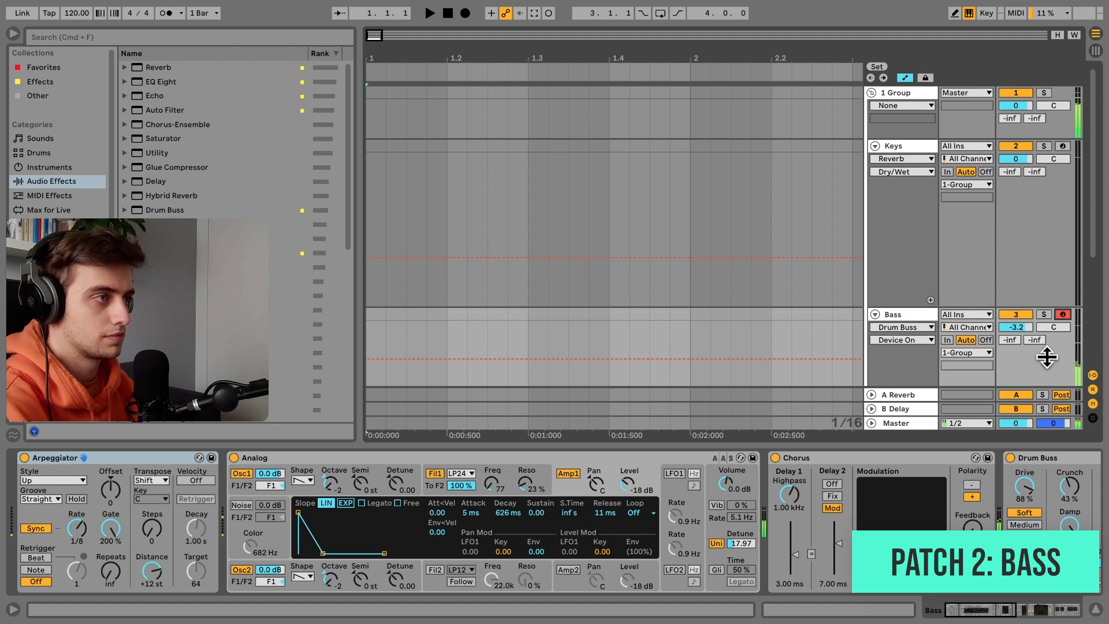
click(650, 459)
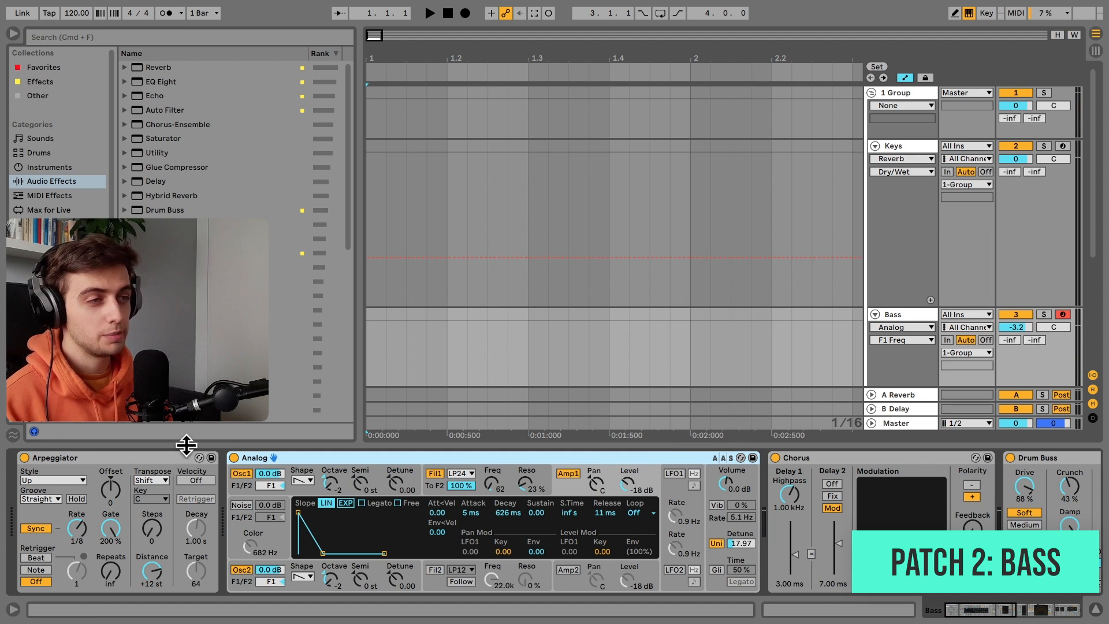
- Fold the Arpeggiator, Chorus, Drum Buss, Echo and Reverb on the Bass track, keeping the Analog synth unfolded and selected
click(78, 454)
double_click(77, 454)
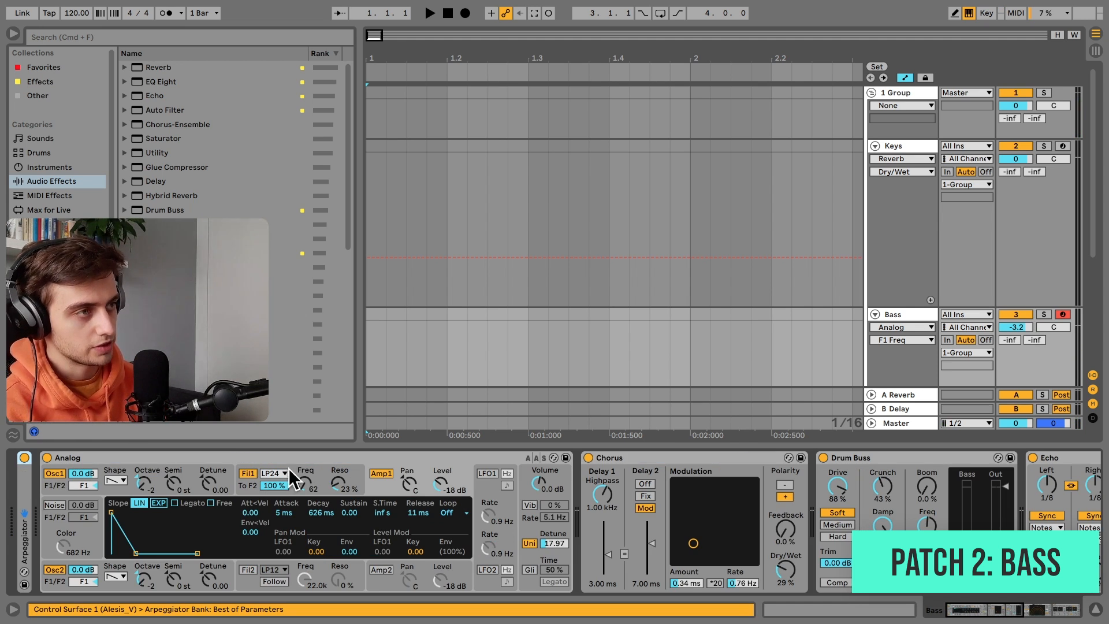
click(605, 457)
double_click(605, 458)
key(Left)
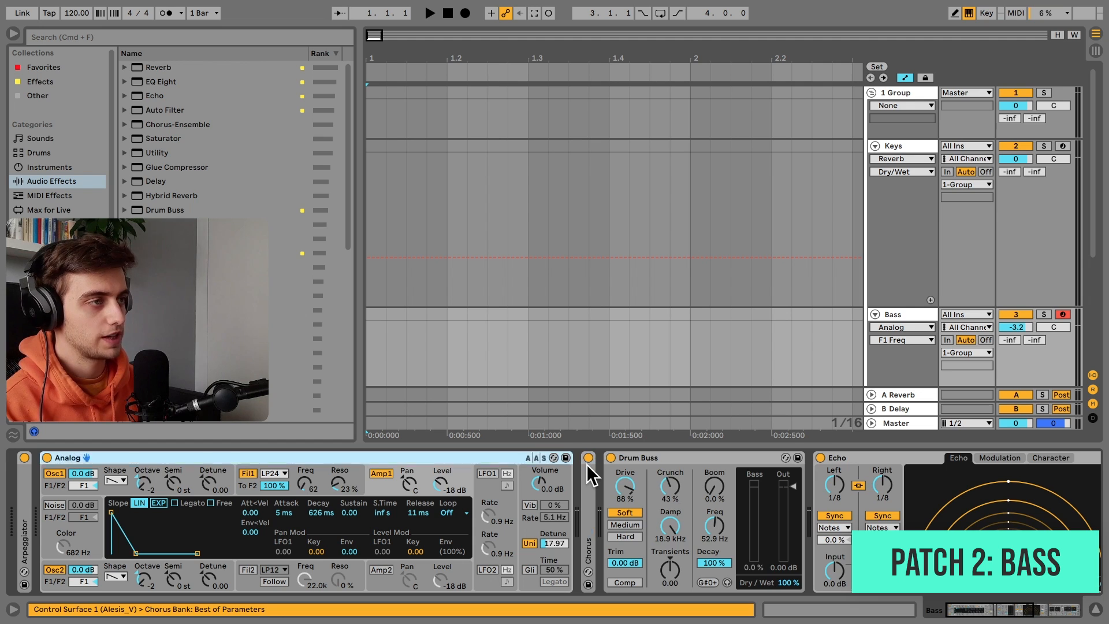
key(Right)
key(Right)
key(Right)
key(Right)
key(Left)
key(Left)
key(Left)
key(Left)
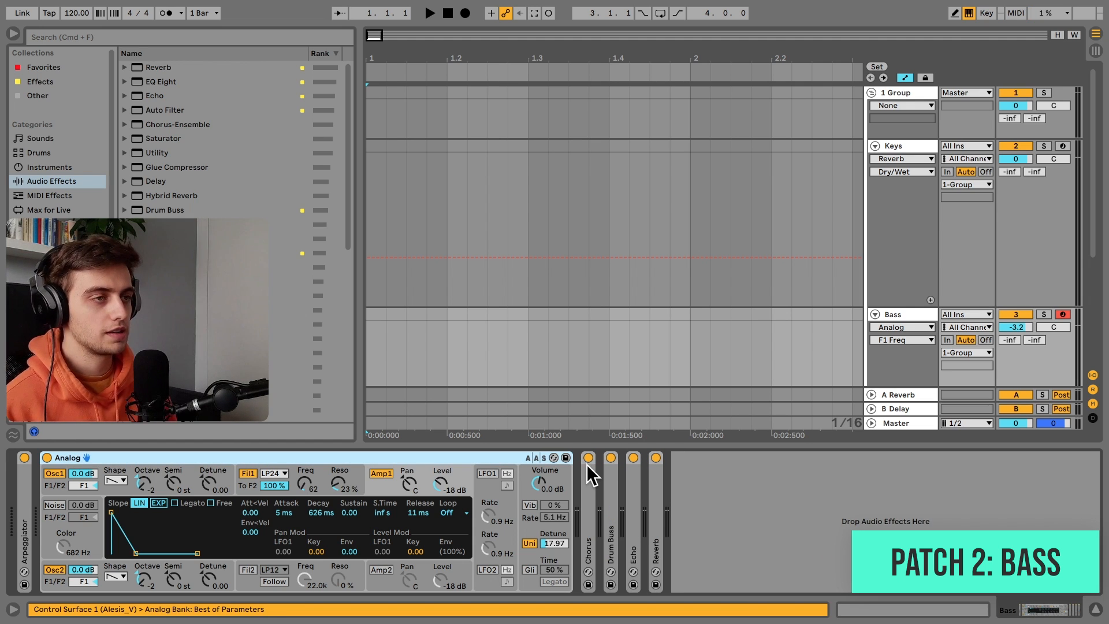
- Switch off Filter 1 and Oscillator 2 in the Bass track's Analog and deactivate the Arpeggiator
click(248, 471)
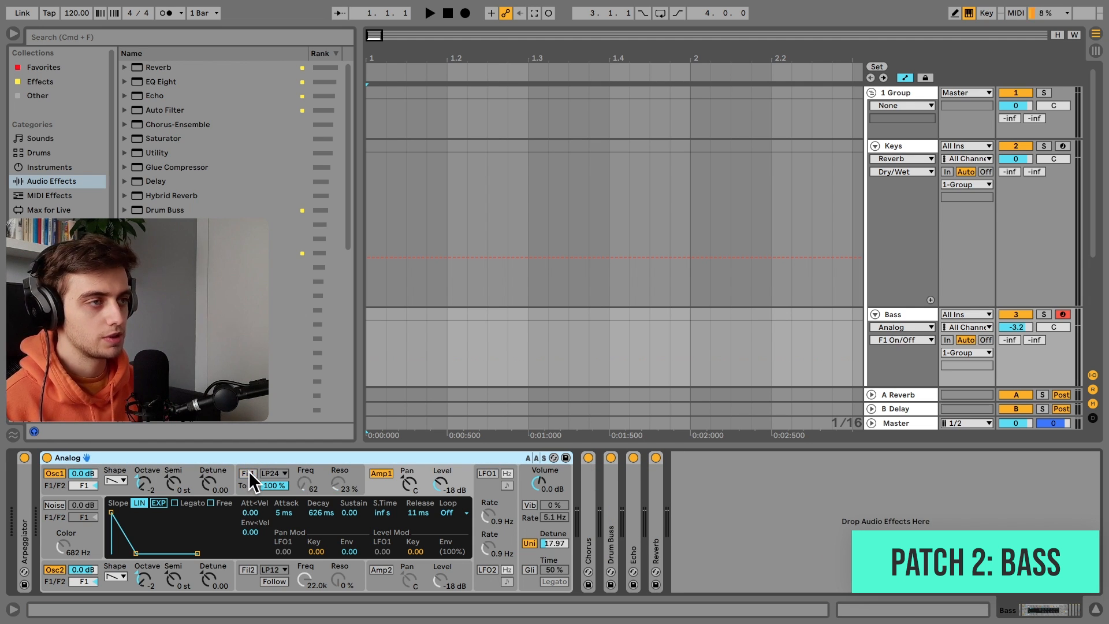
click(56, 569)
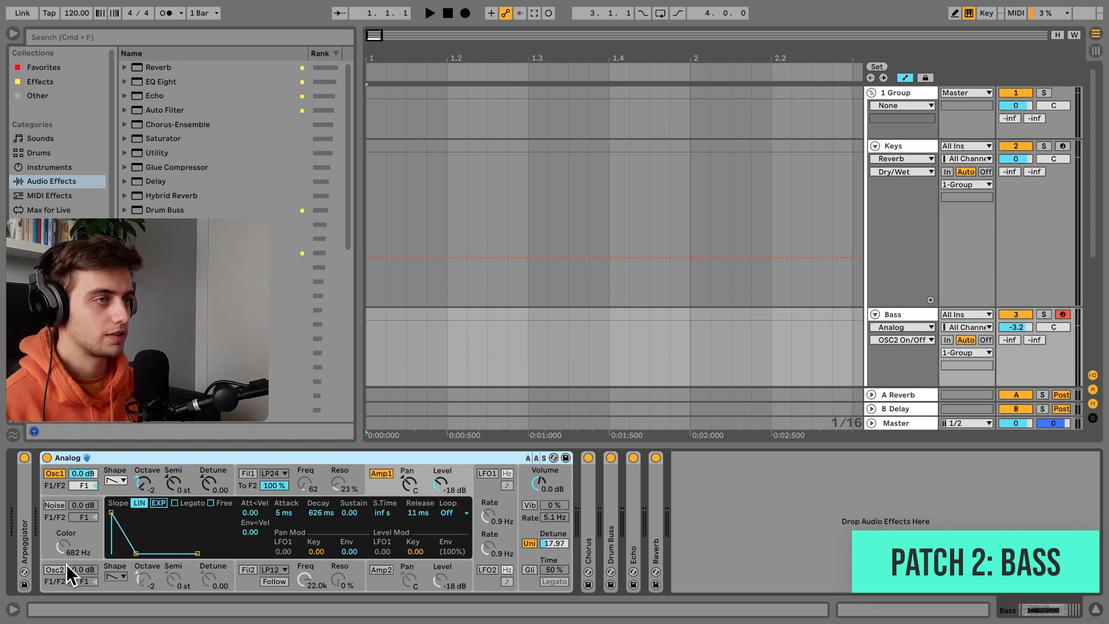
click(24, 457)
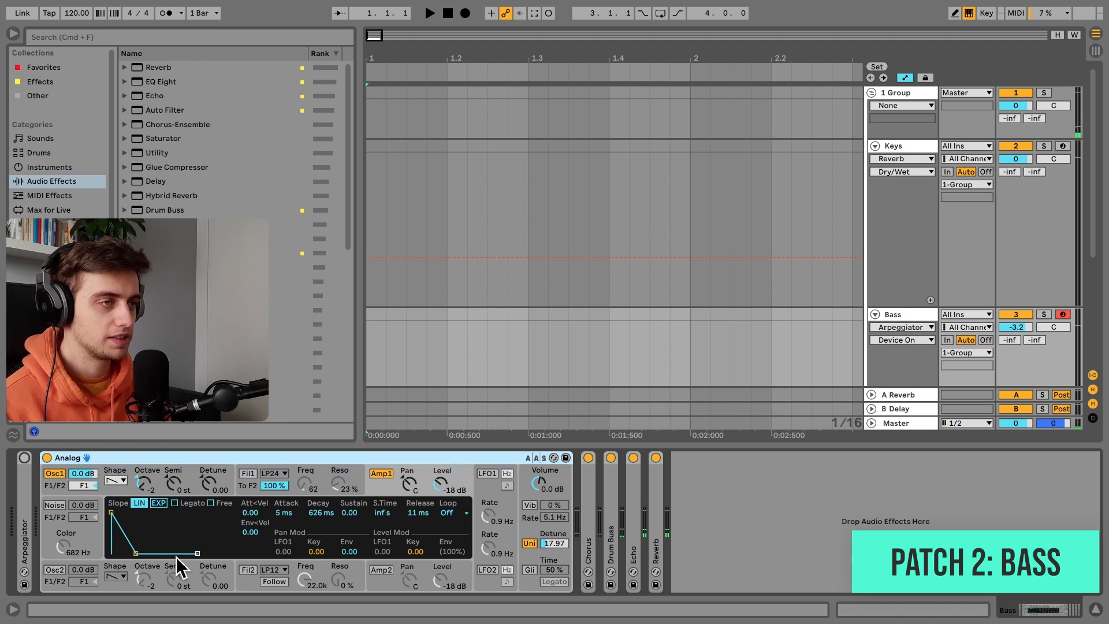
- Compare the Amp 1 envelope with exponential and linear slopes, ending on linear
click(158, 502)
click(141, 503)
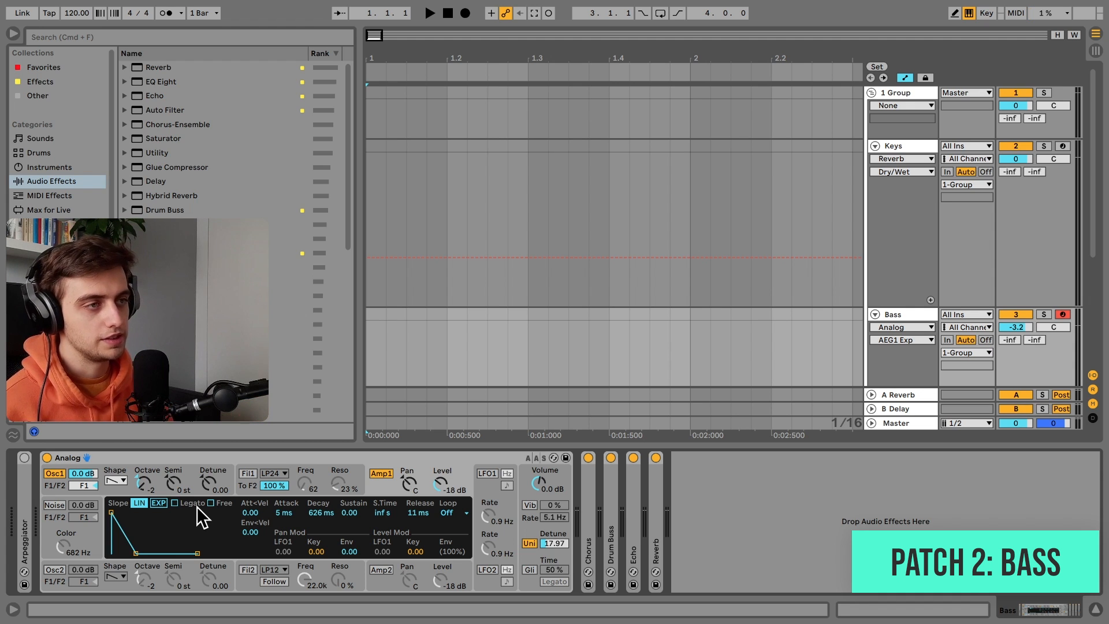
click(158, 503)
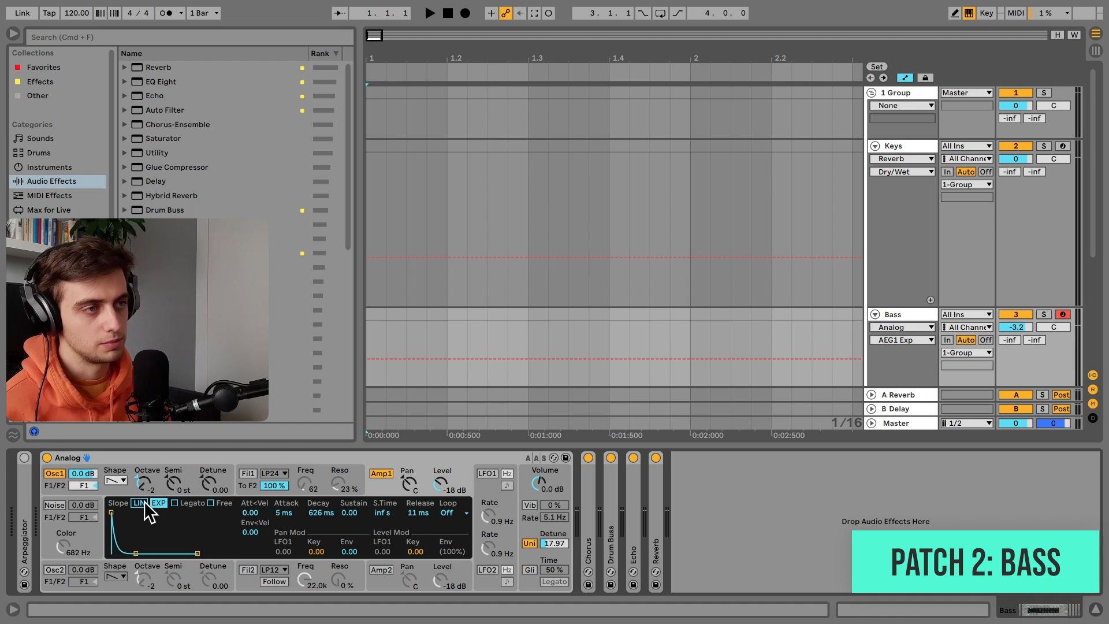
click(140, 502)
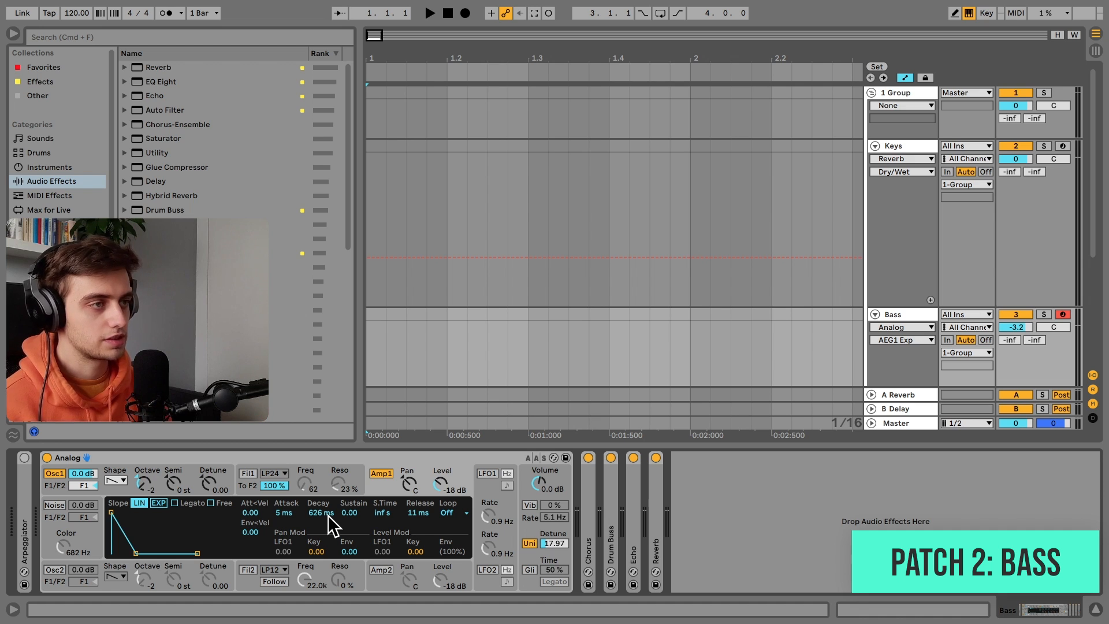
- Switch on Filter 1 and turn off Unison in the Bass track's Analog
click(241, 471)
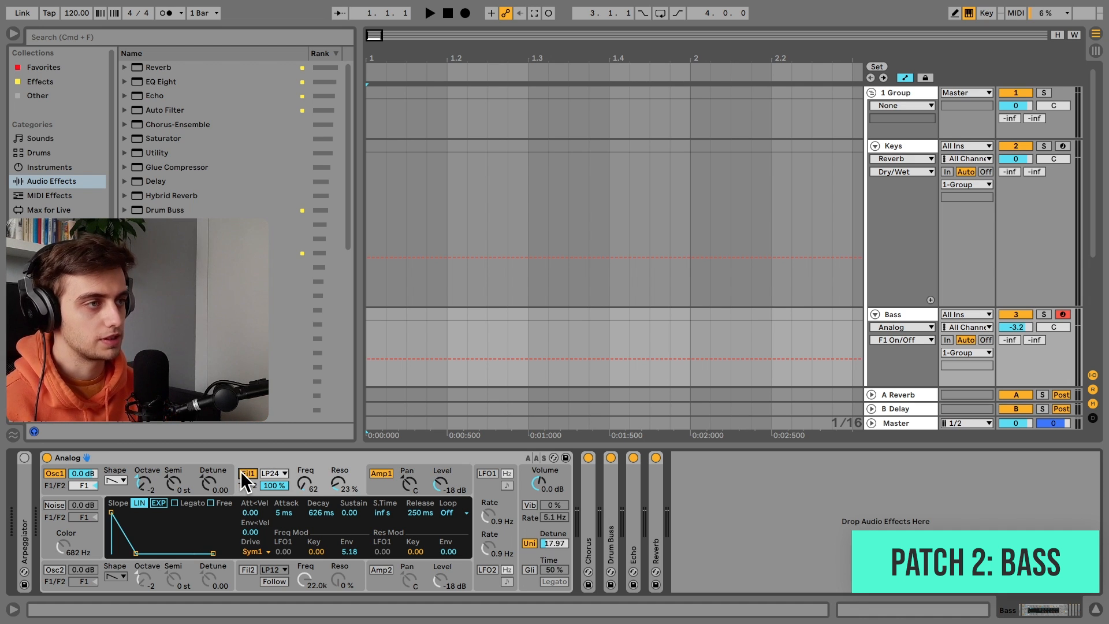
click(529, 543)
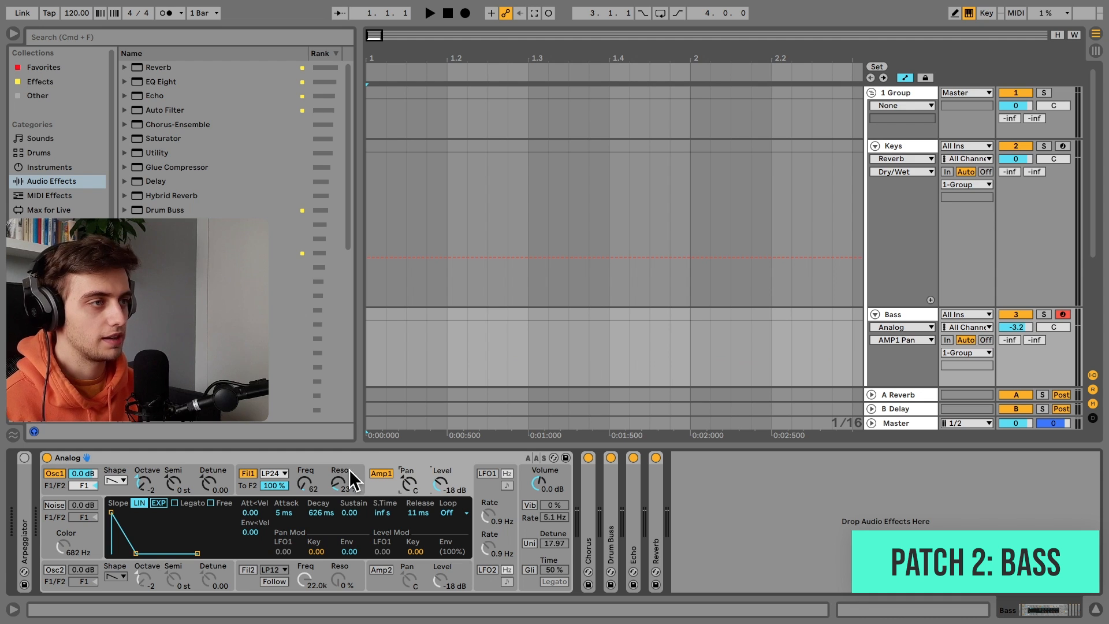
- Show the Filter 1 envelope and compare its exponential and linear slopes, ending on linear
click(321, 470)
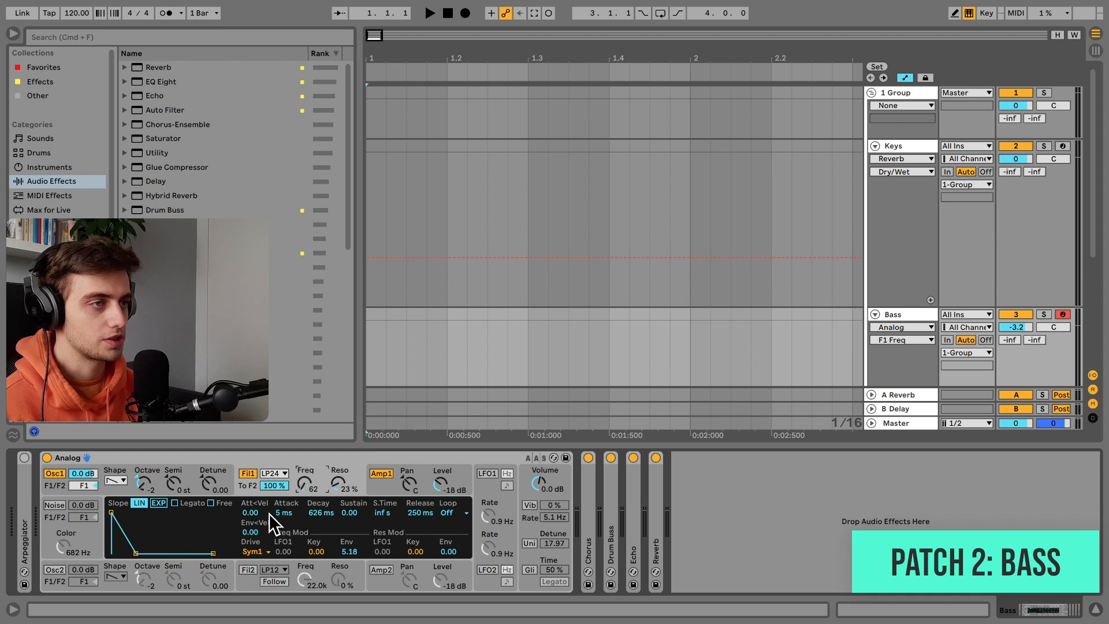
click(159, 503)
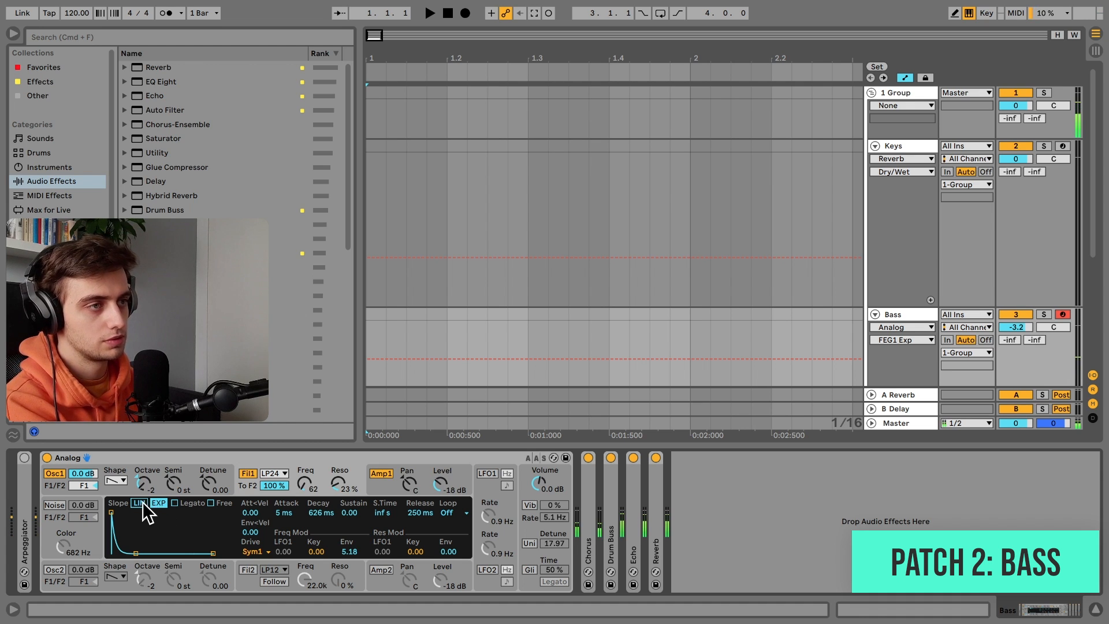
click(142, 502)
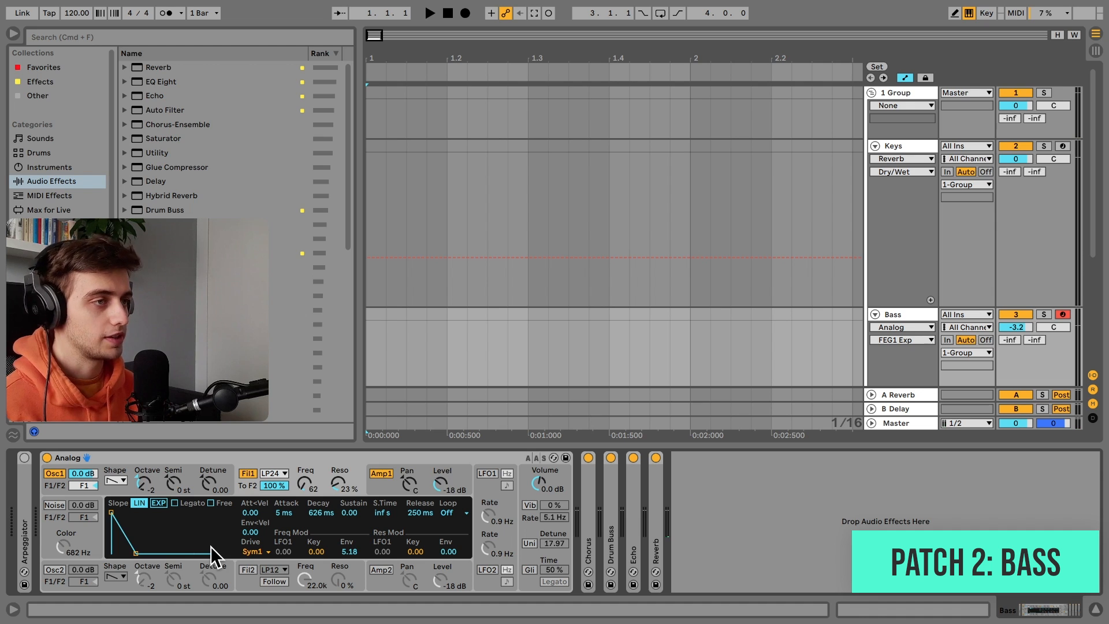
- Turn on Unison and Oscillator 2 in the Bass track's Analog
click(529, 543)
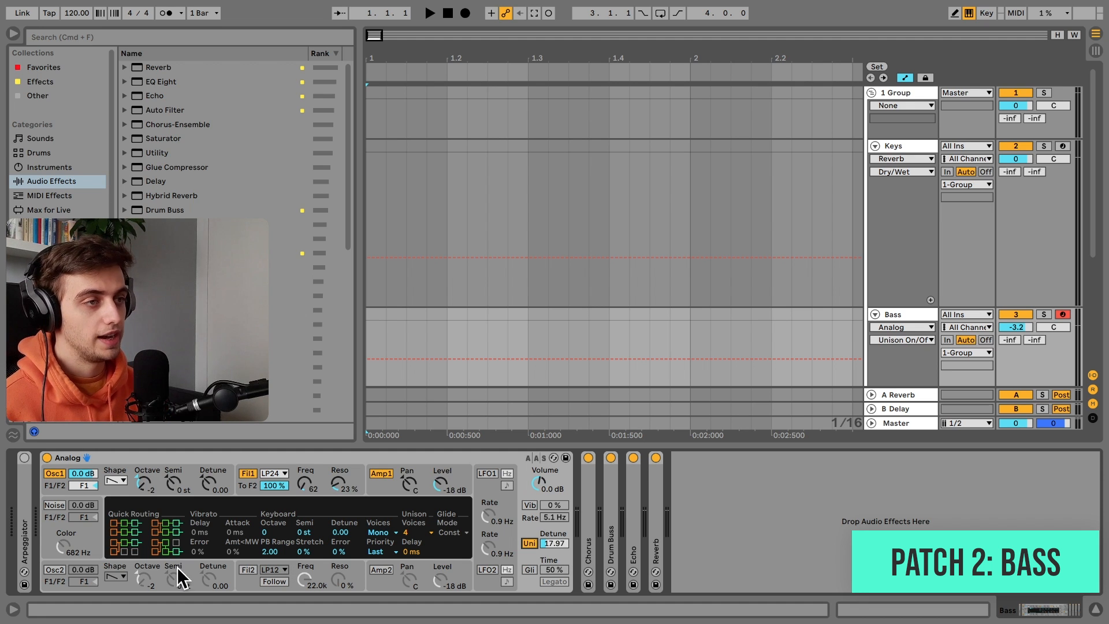
click(56, 565)
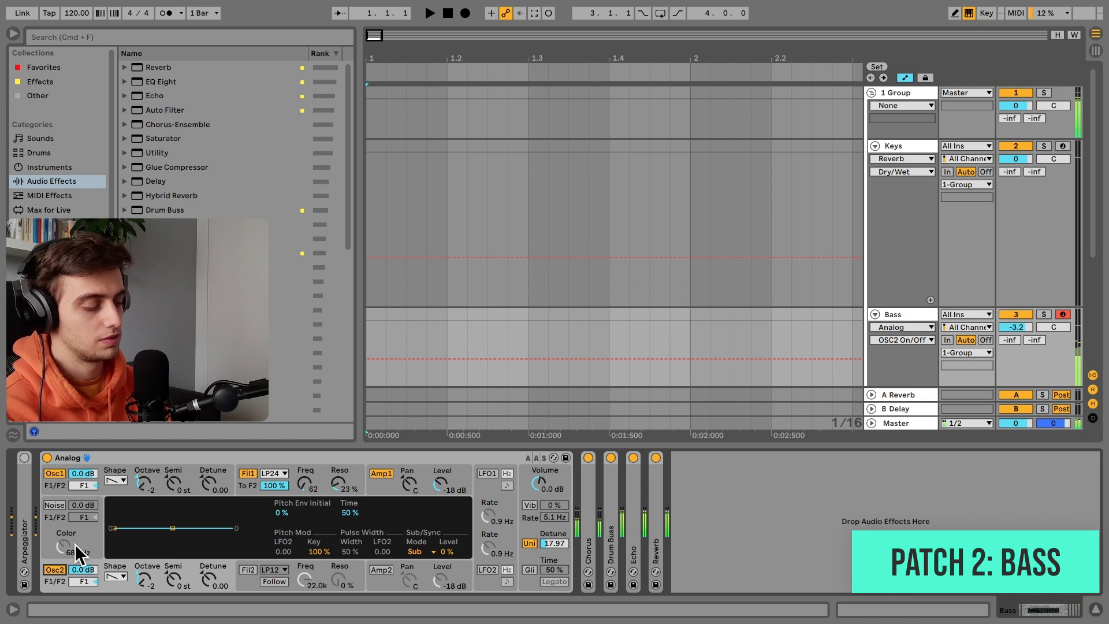
- Deactivate the Chorus, Drum Buss, Echo and Reverb on the Bass track all together
click(588, 491)
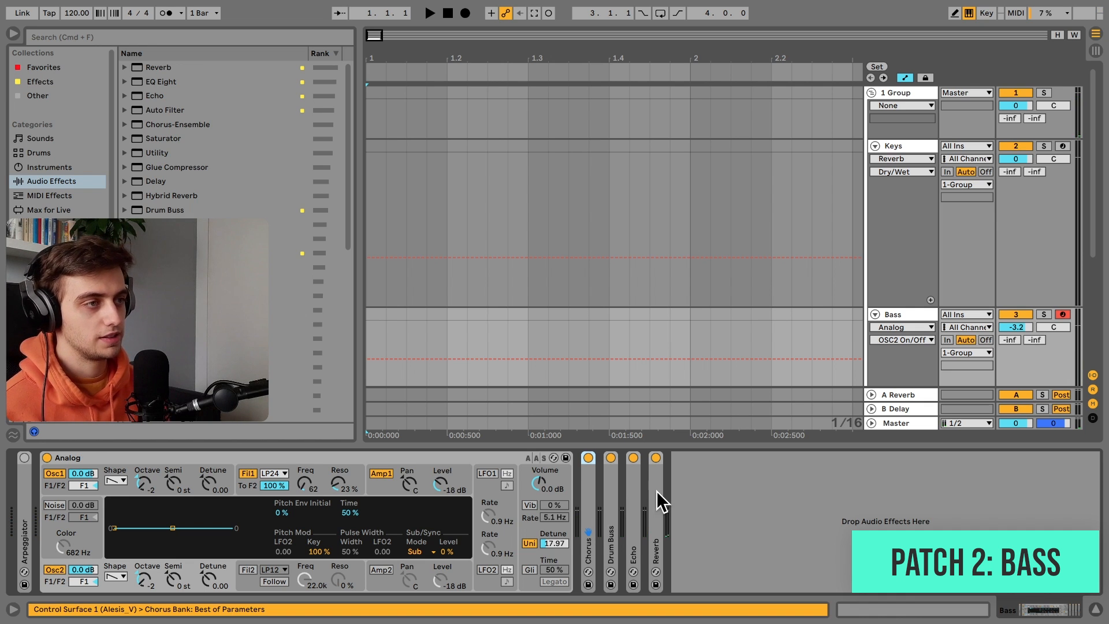
shift+click(659, 490)
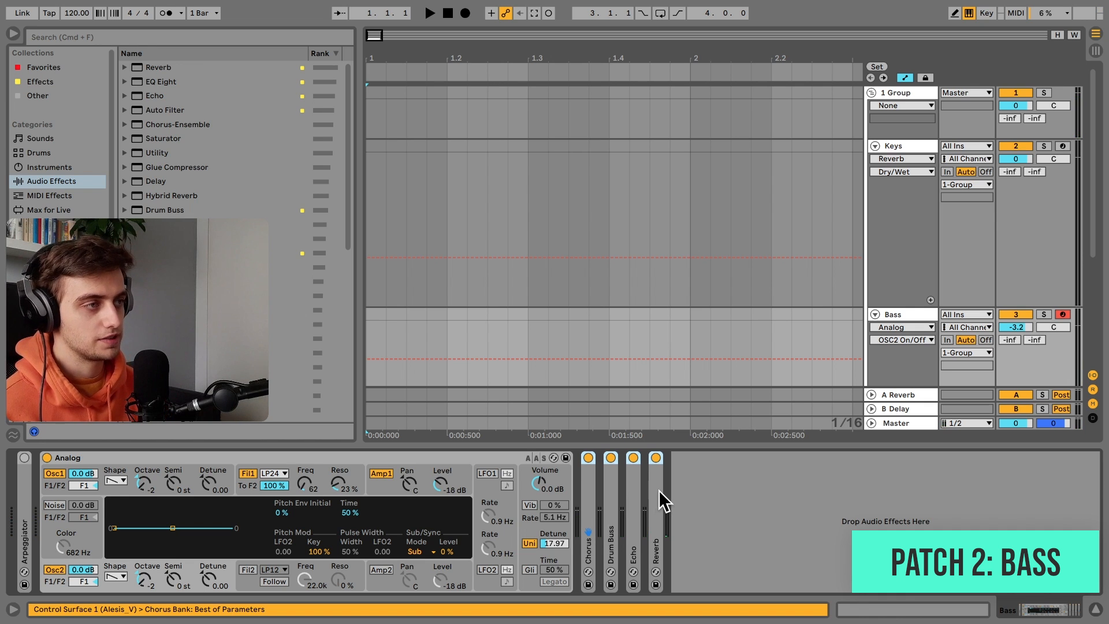
key(0)
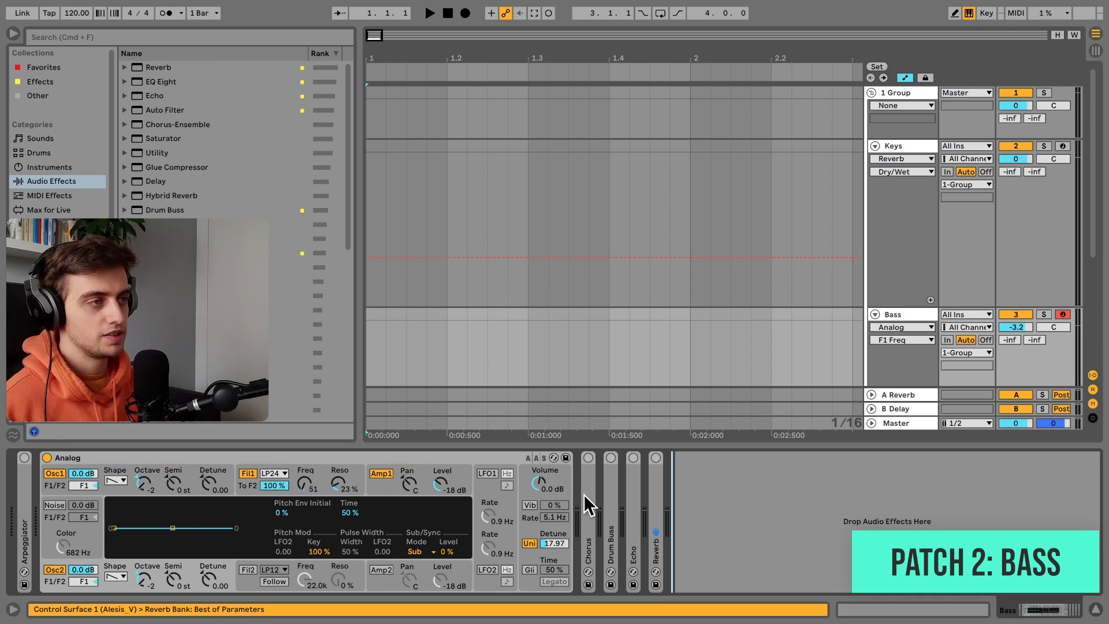
- Unfold the Chorus on the Bass track, activate it, and fold it again
click(589, 494)
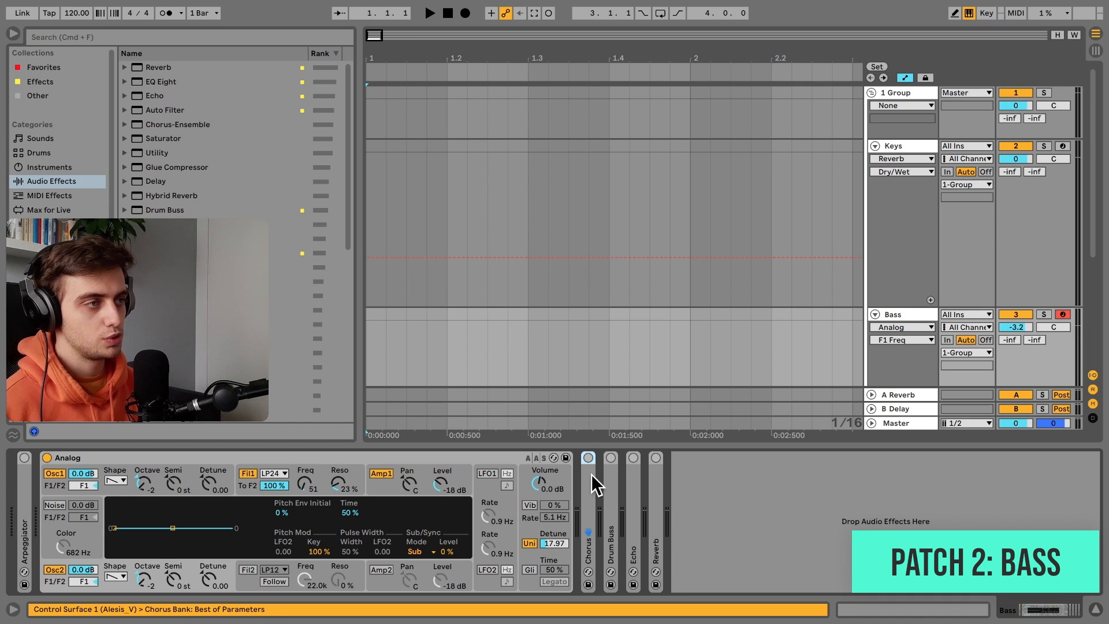
double_click(587, 466)
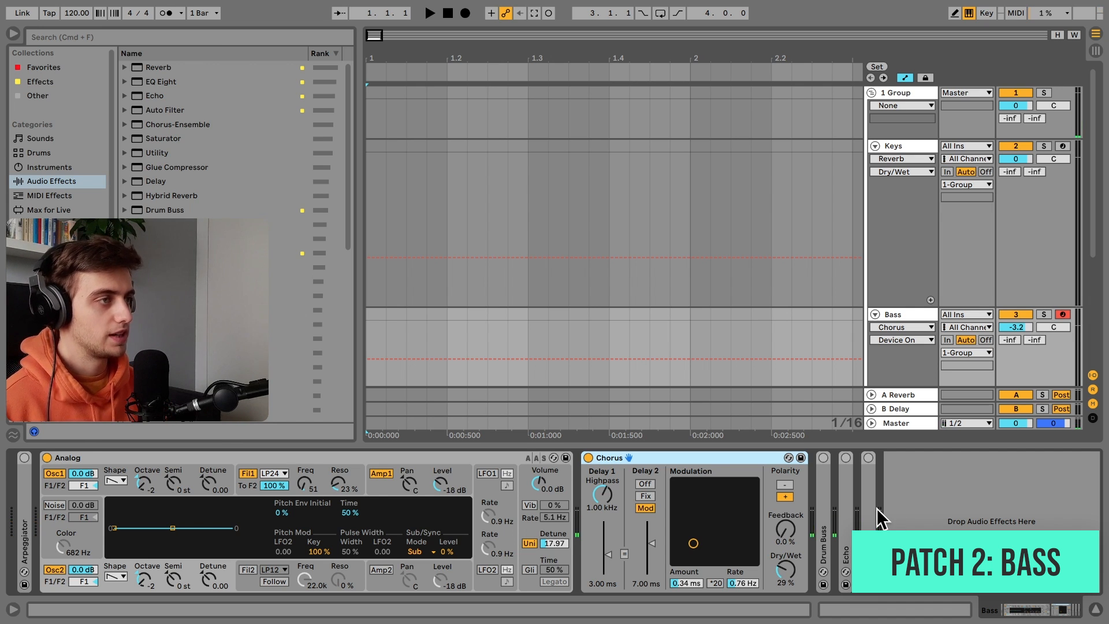
key(minus)
- Unfold the Drum Buss on the Bass track, activate it, and fold it again
key(Right)
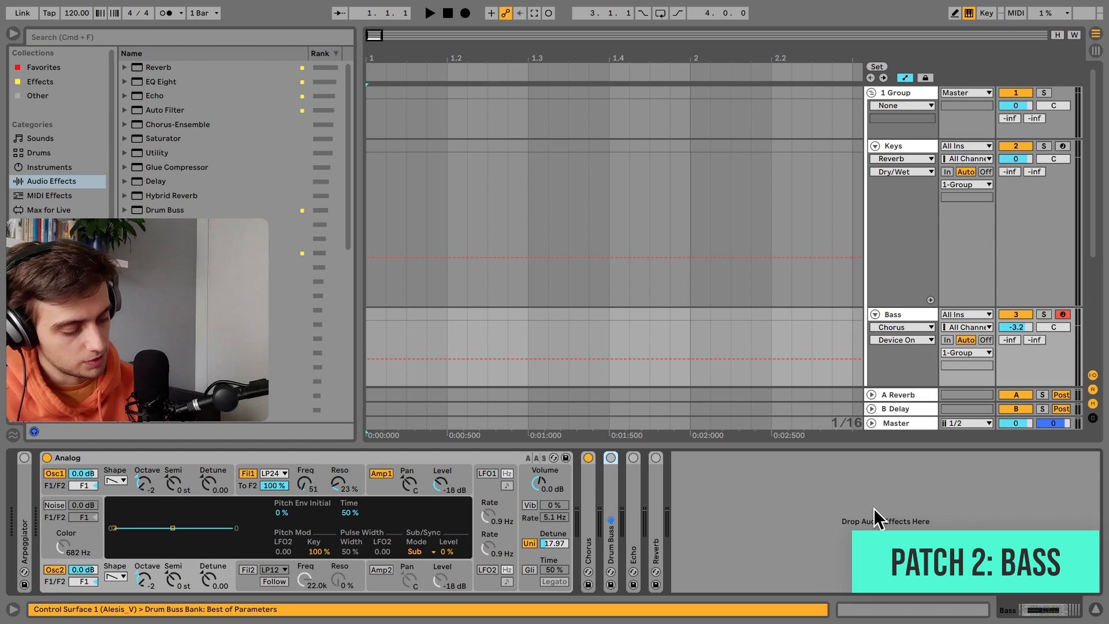
key(plus)
key(0)
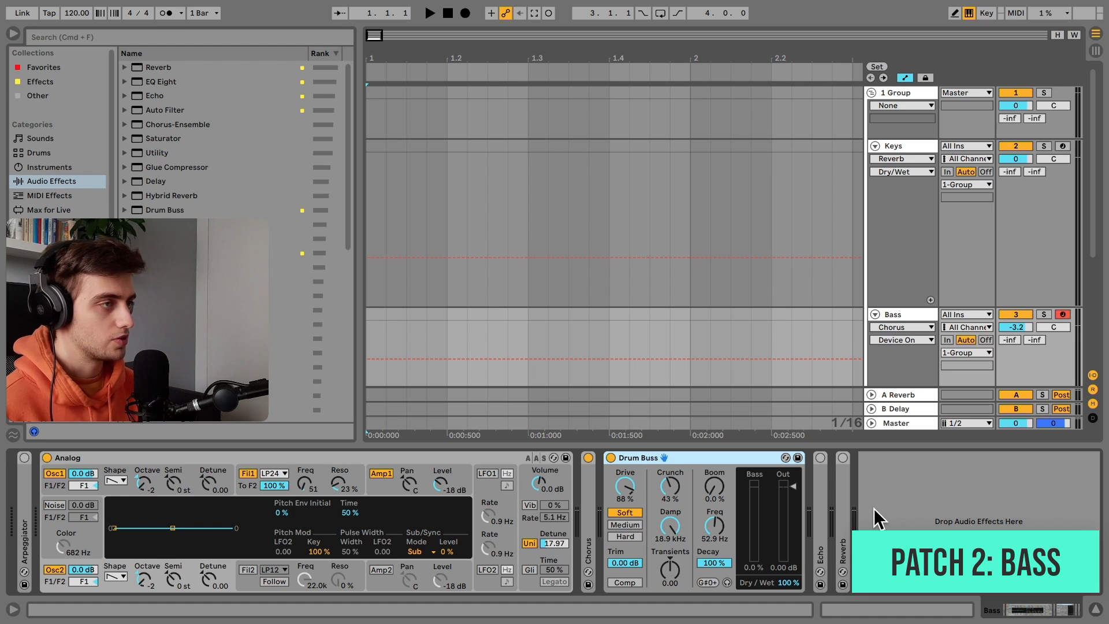
key(minus)
- Unfold the Echo on the Bass track, activate it, and fold it again
key(Right)
key(plus)
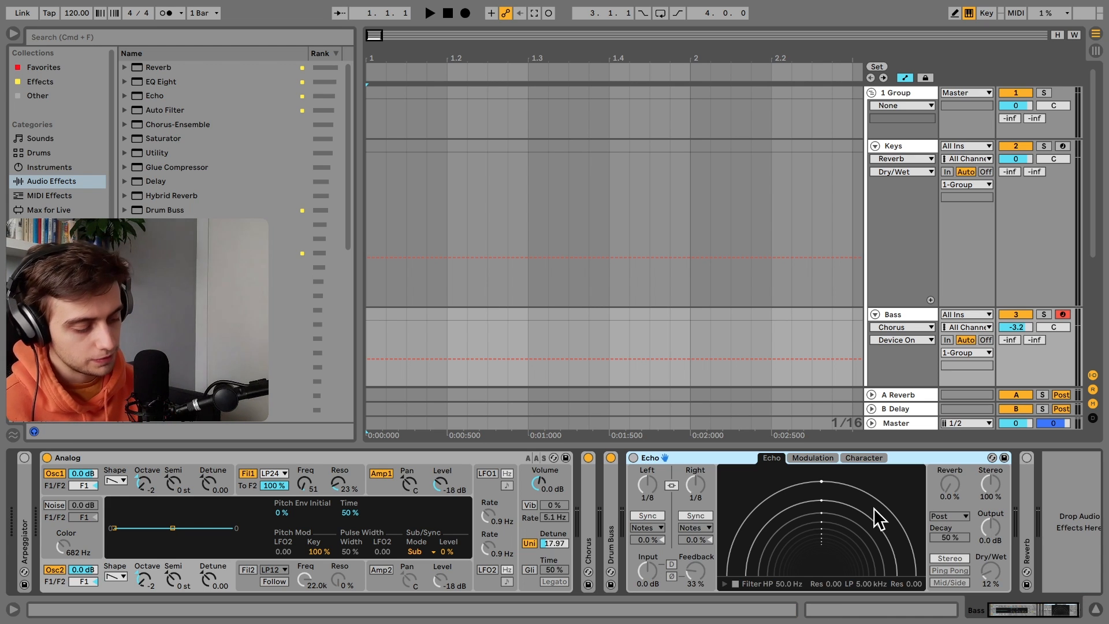
key(Return)
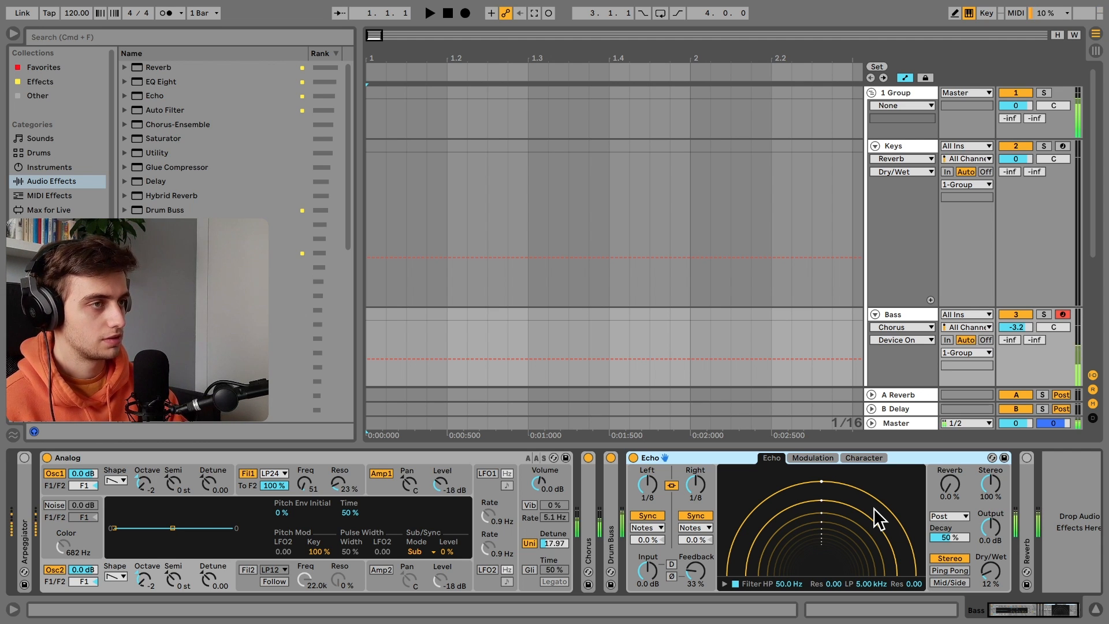
key(minus)
- Unfold the Reverb on the Bass track, activate it, and fold it again
key(Right)
key(plus)
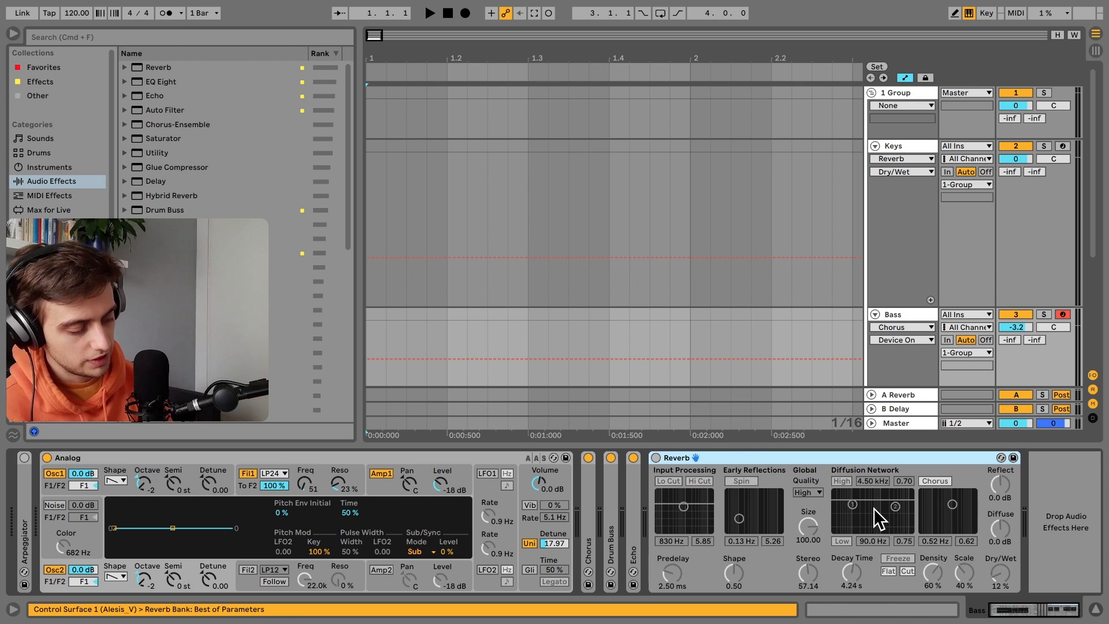
key(Return)
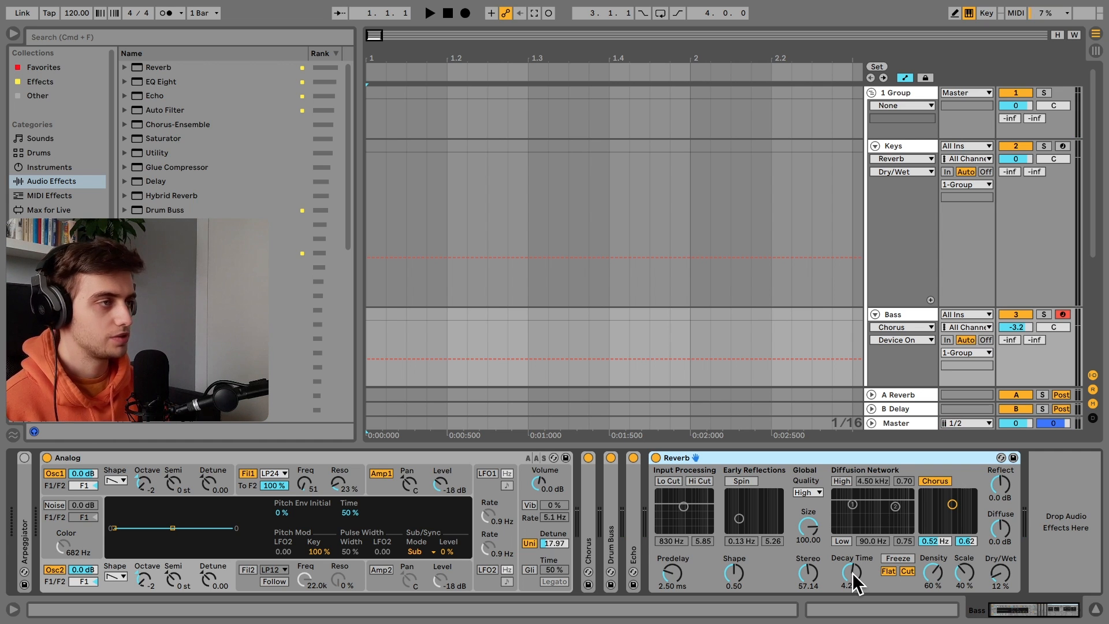
double_click(755, 457)
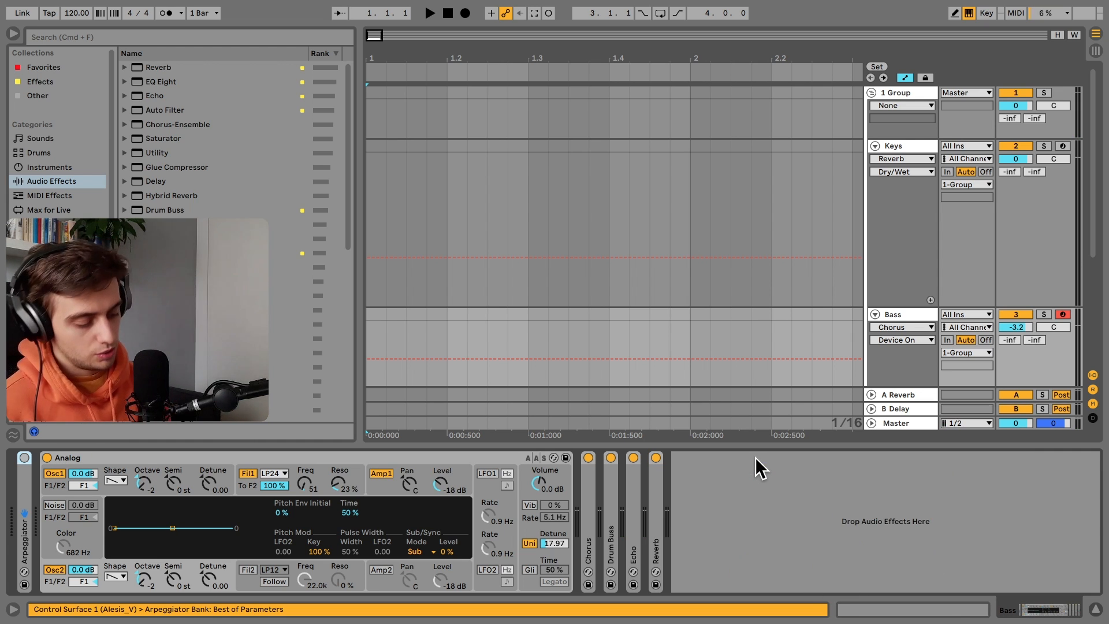
- Unfold and activate the Arpeggiator on the Bass track, and list the MIDI effects in the browser
key(plus)
key(0)
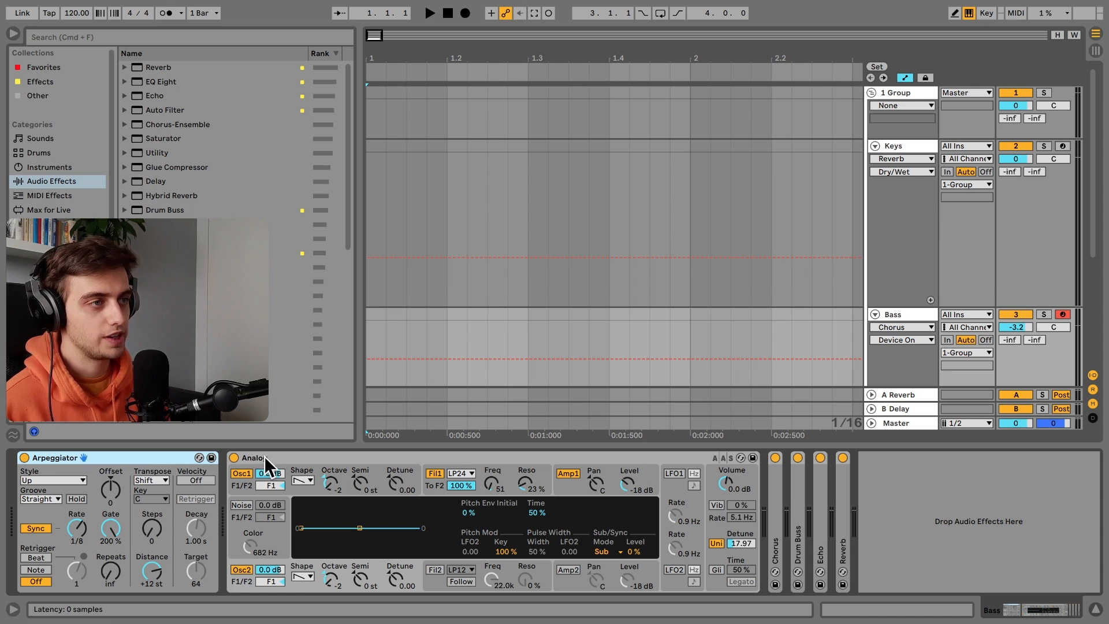
click(56, 196)
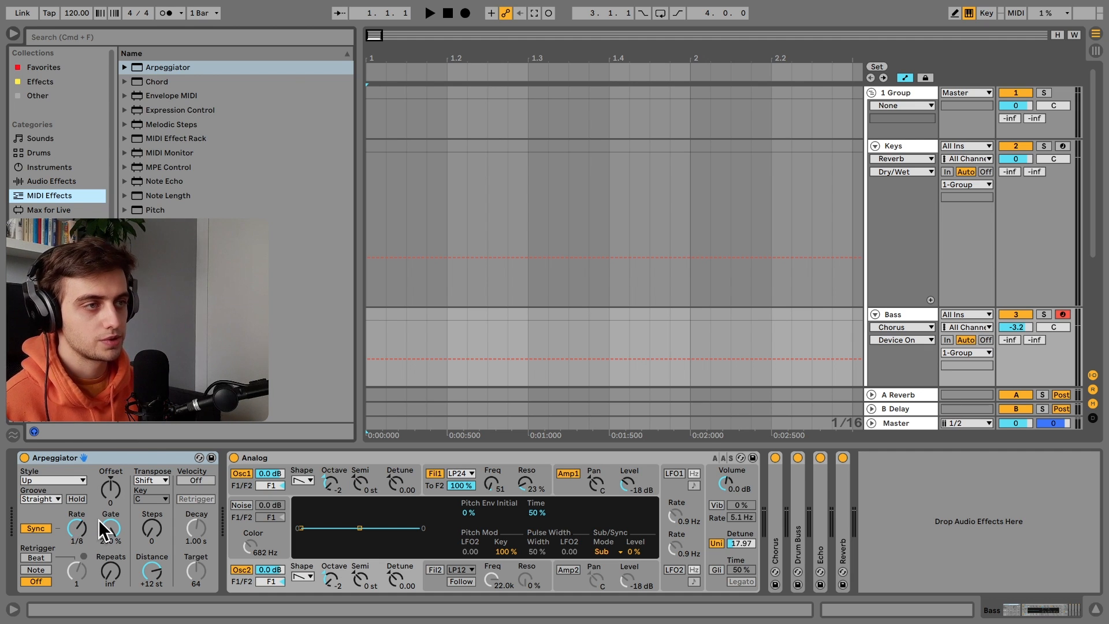
- Select the Arpeggiator's Gate control and then the Analog device on the Bass track, and fold the Arpeggiator
click(110, 527)
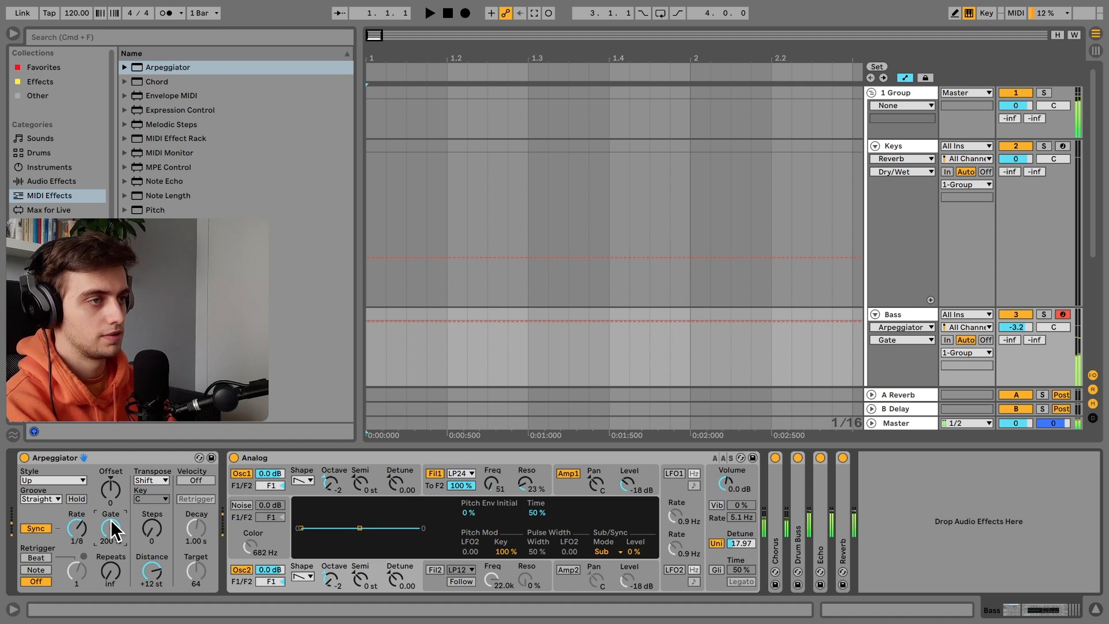
click(335, 458)
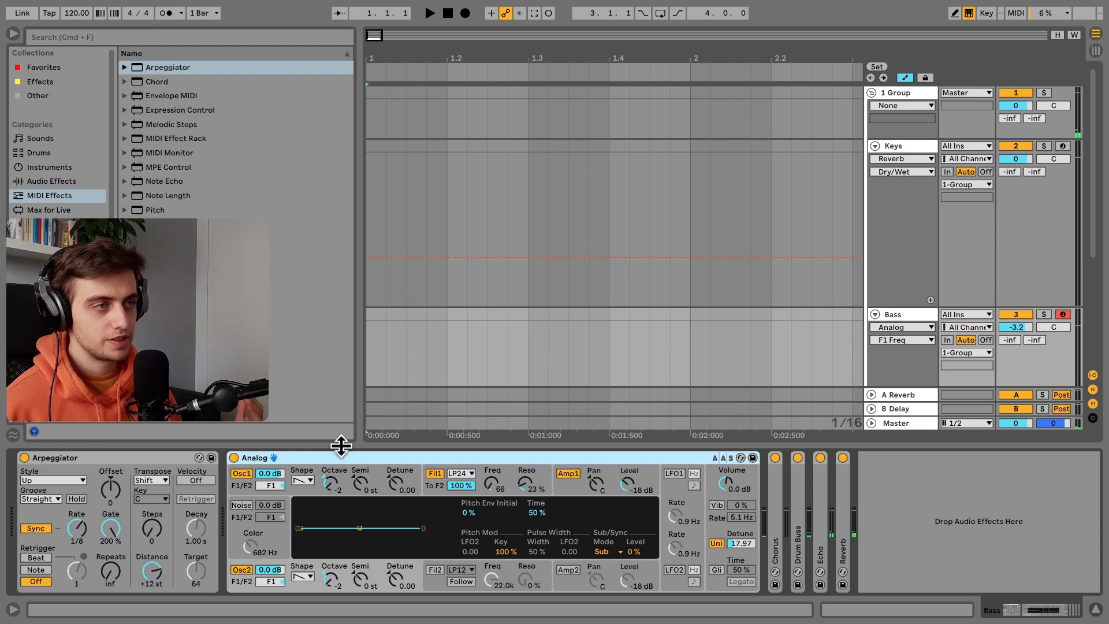
key(minus)
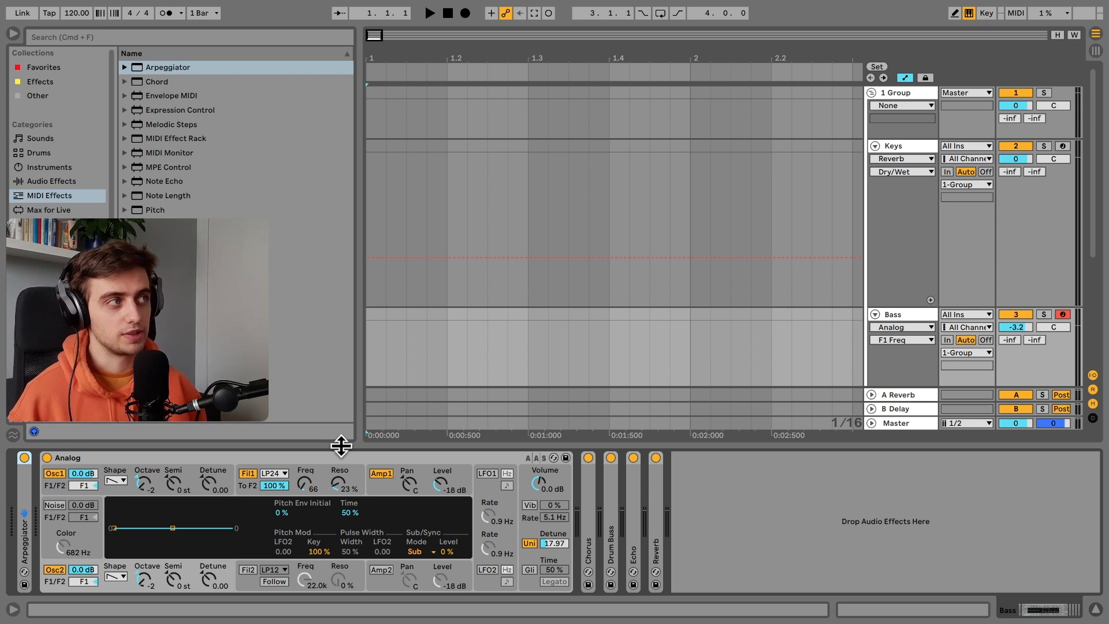
- Select the Bass track's audio effects from Chorus through Reverb and deactivate them all together
click(589, 479)
shift+click(656, 473)
key(0)
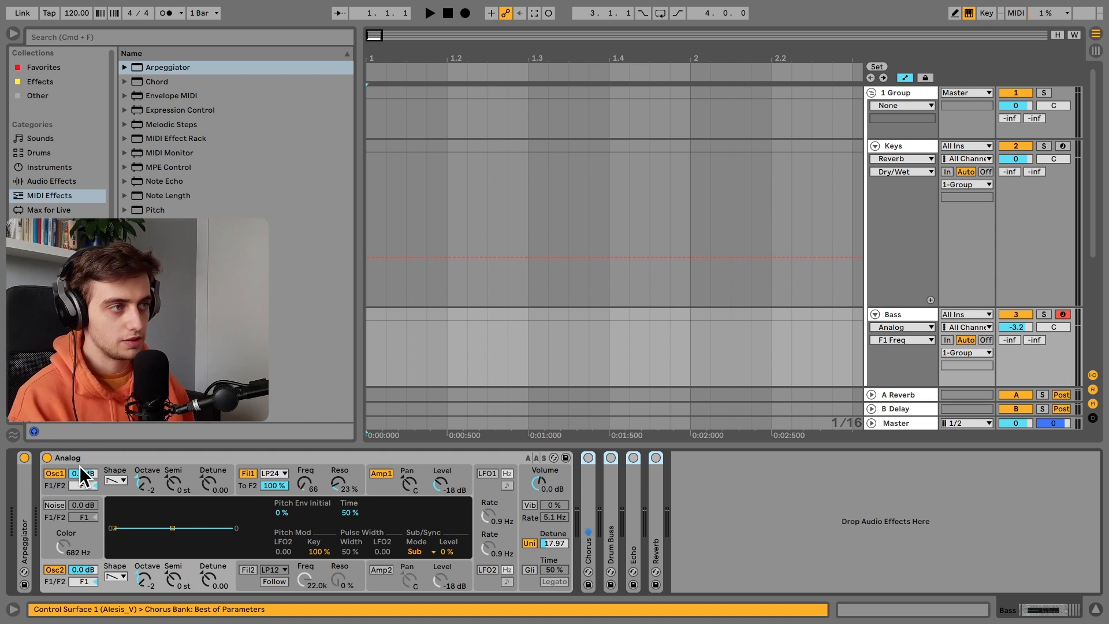